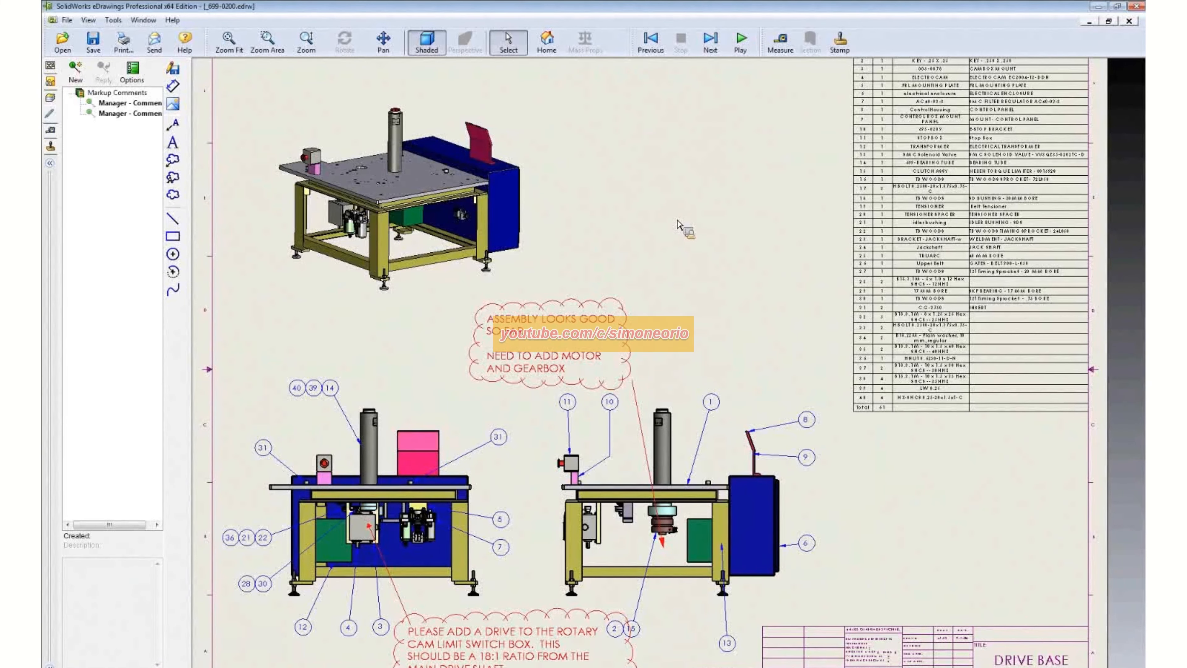
- Examine the markup comments, assembly views and bill of materials on the DRIVE BASE drawing
middle_drag(677, 219, 683, 209)
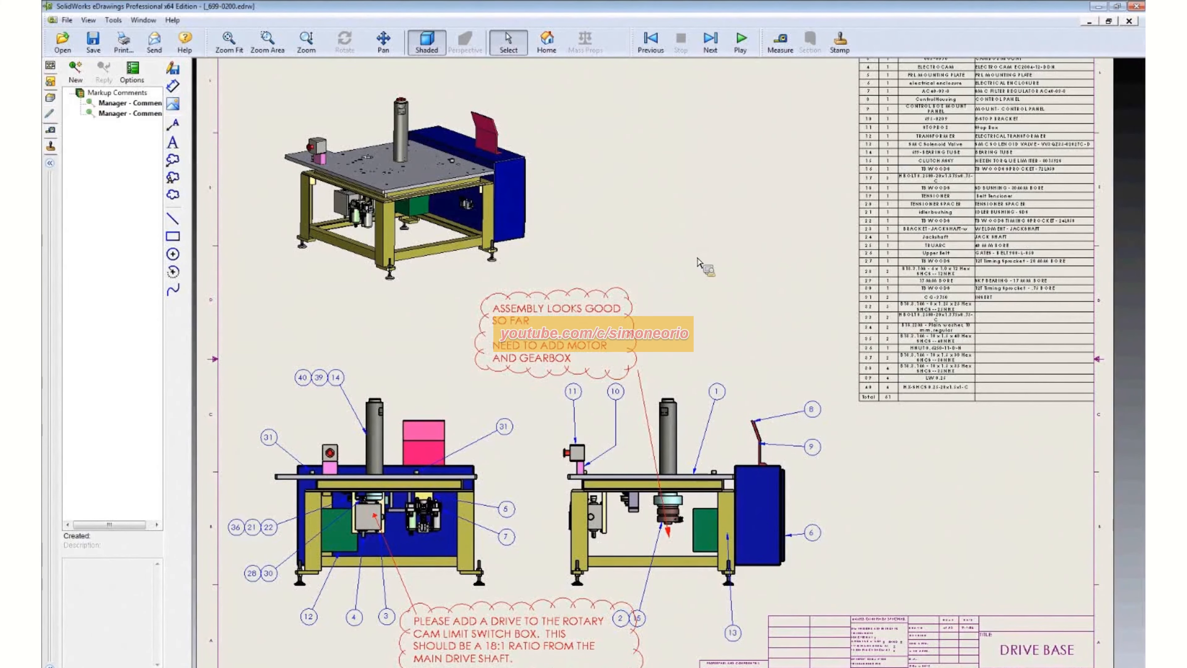
mouse_move(785, 271)
middle_down()
mouse_move(785, 257)
mouse_move(753, 260)
mouse_move(629, 331)
middle_up()
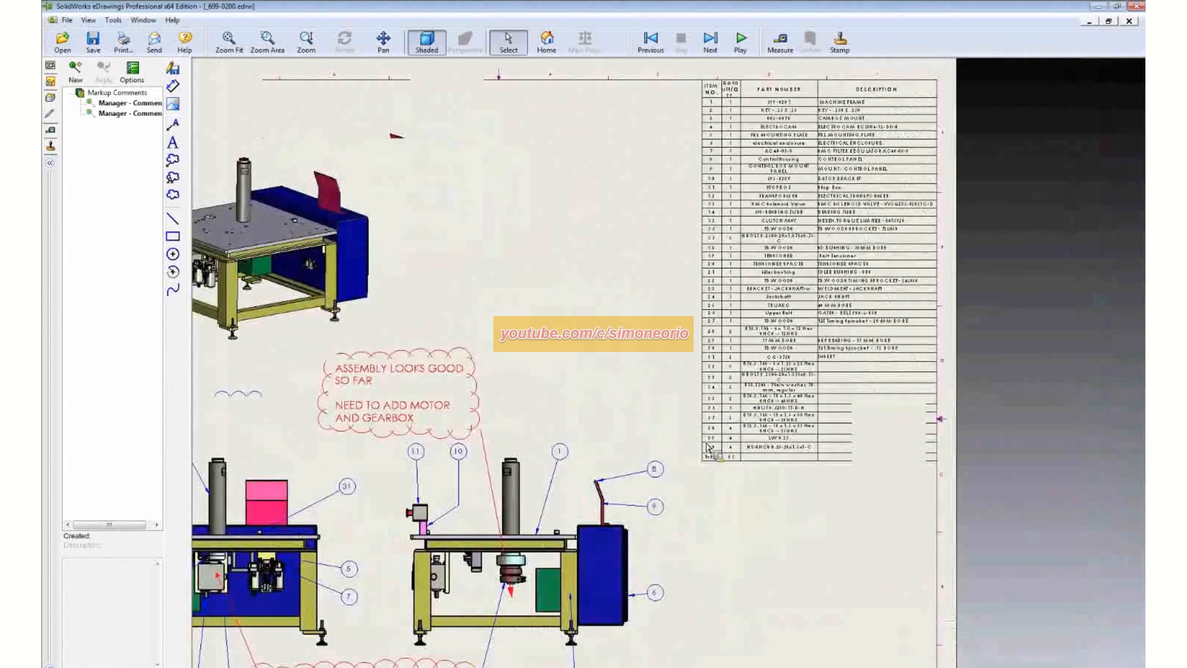
scroll(647, 391, down, 5)
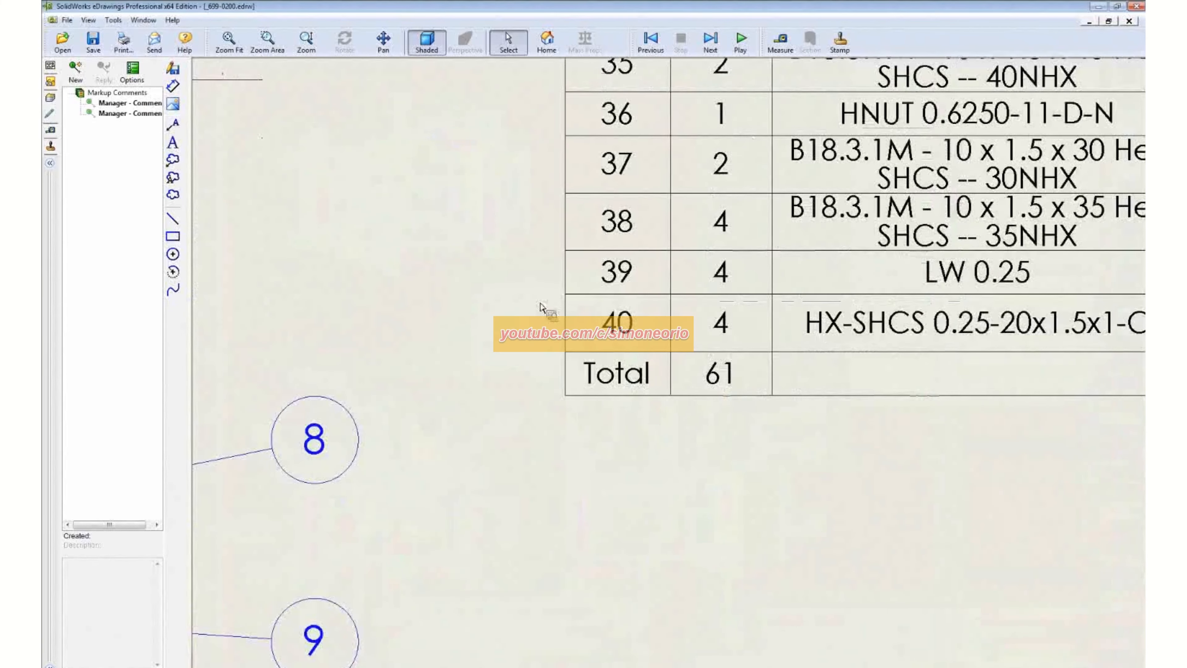
scroll(533, 316, up, 5)
middle_drag(522, 314, 768, 300)
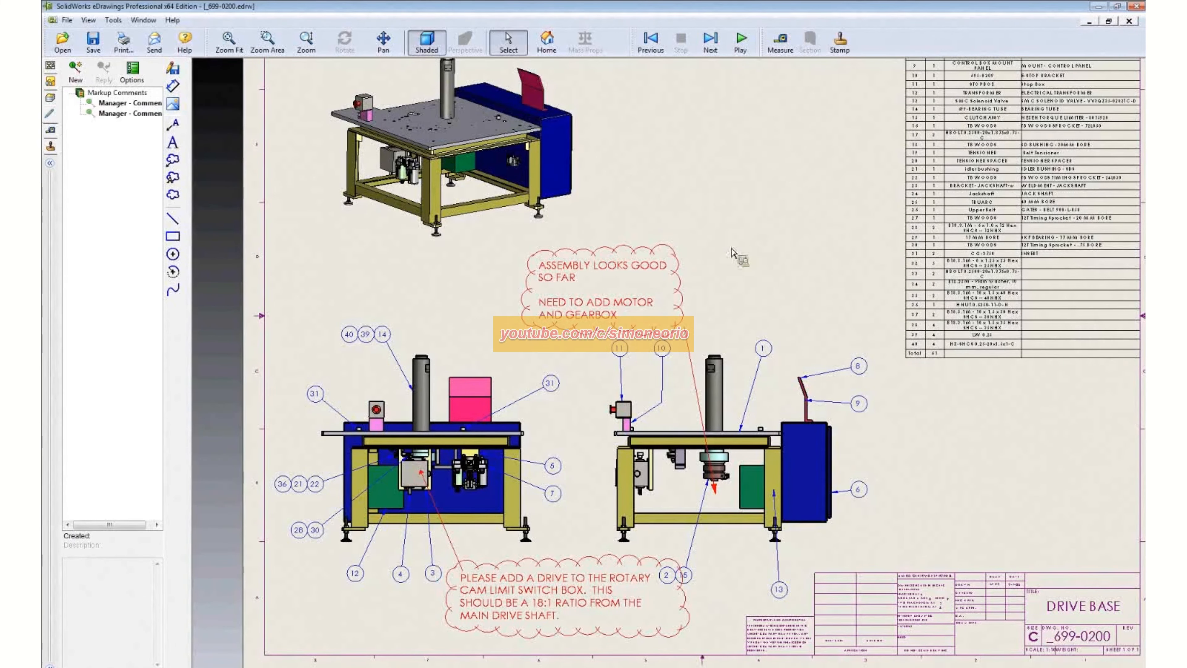
middle_drag(757, 240, 726, 249)
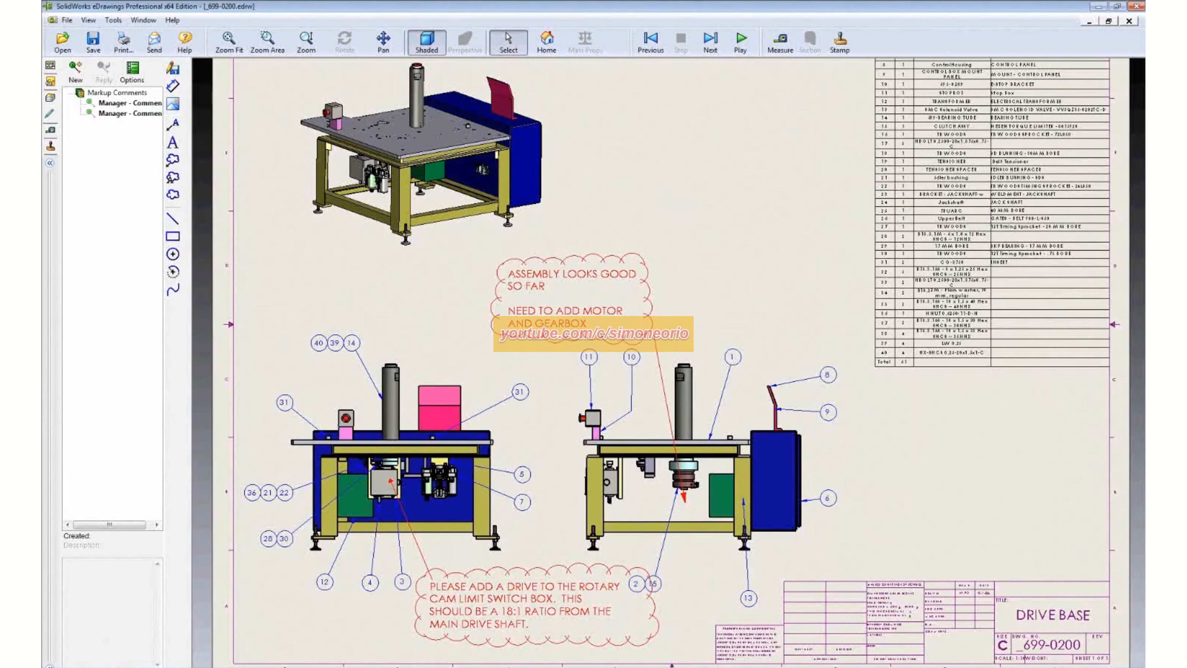
- Switch to SolidWorks, view the whole _699-0200 drawing sheet, and bring up its assembly model
click(236, 667)
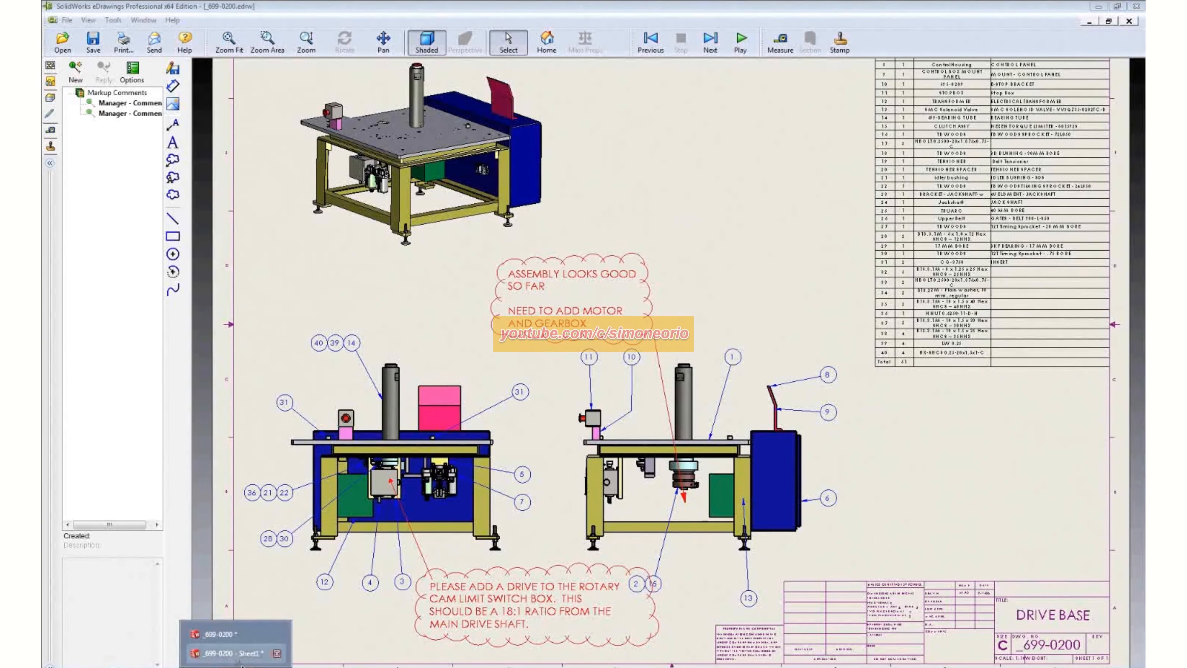
click(249, 653)
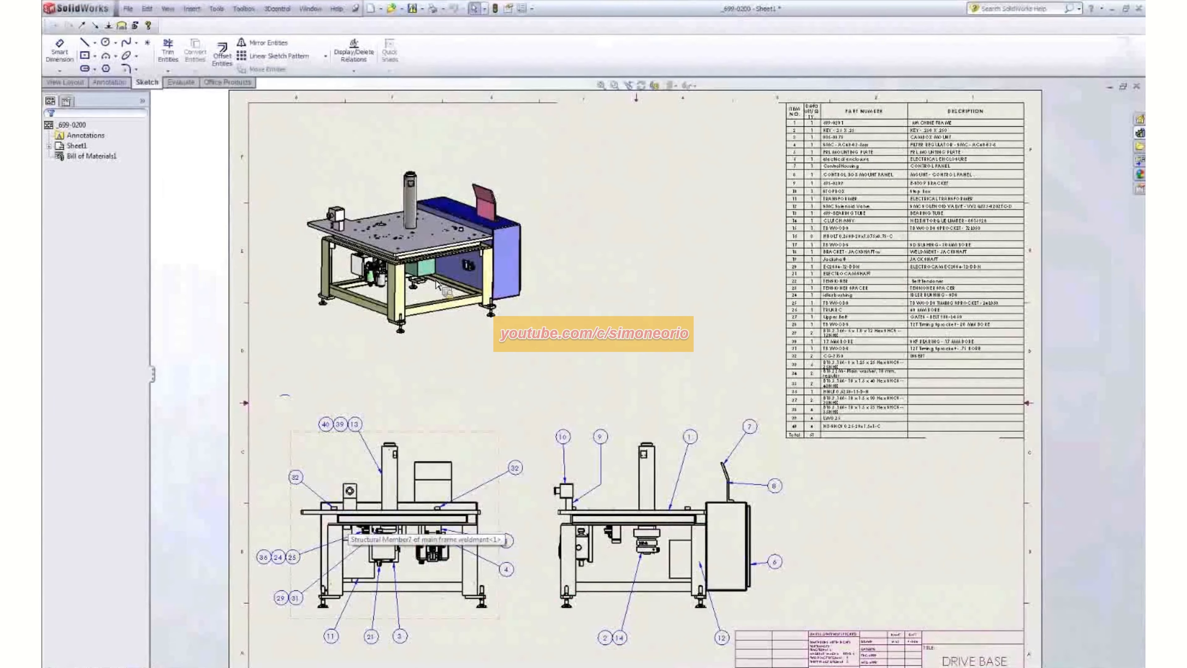
scroll(620, 307, up, 2)
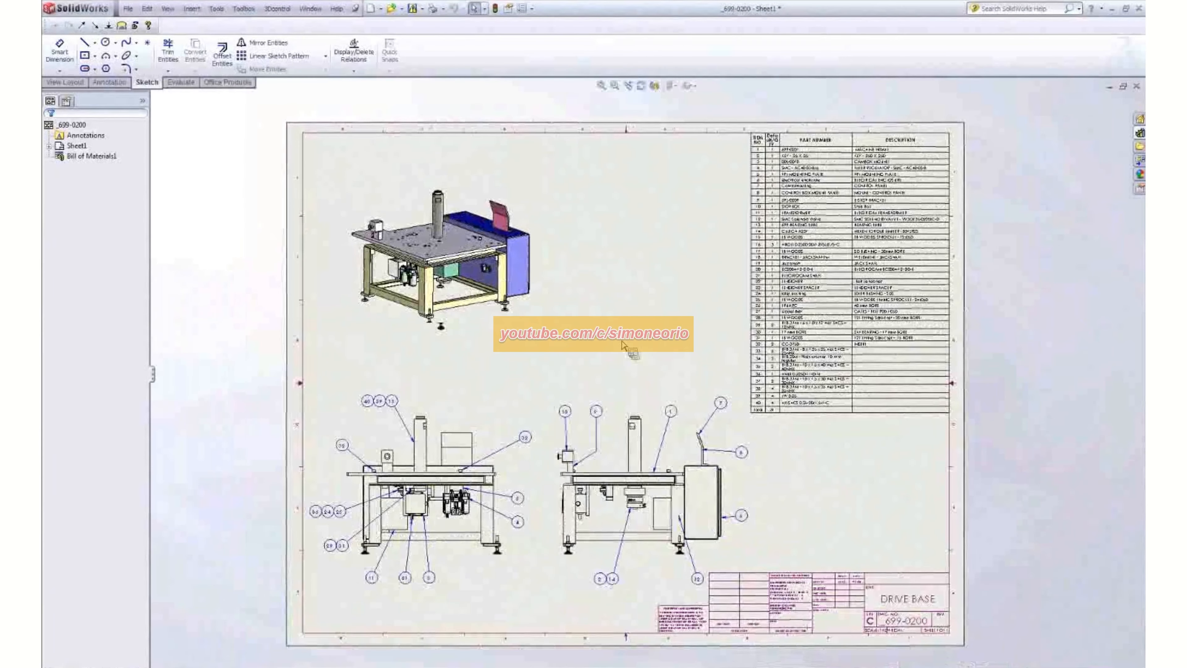
key(f)
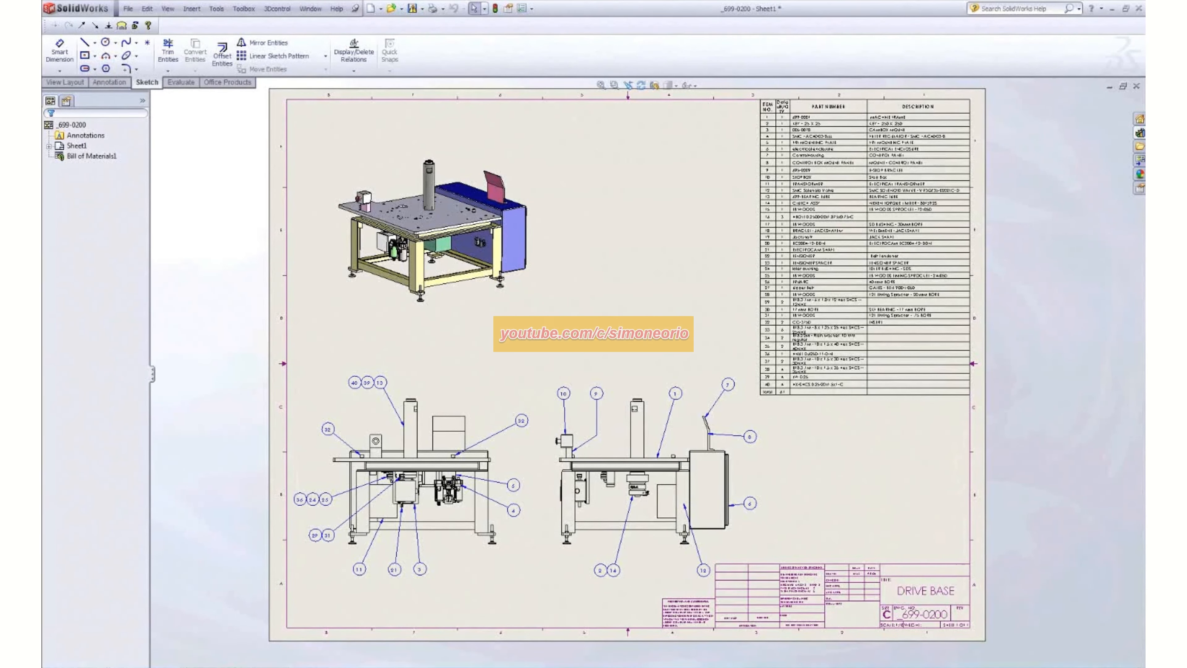
click(230, 636)
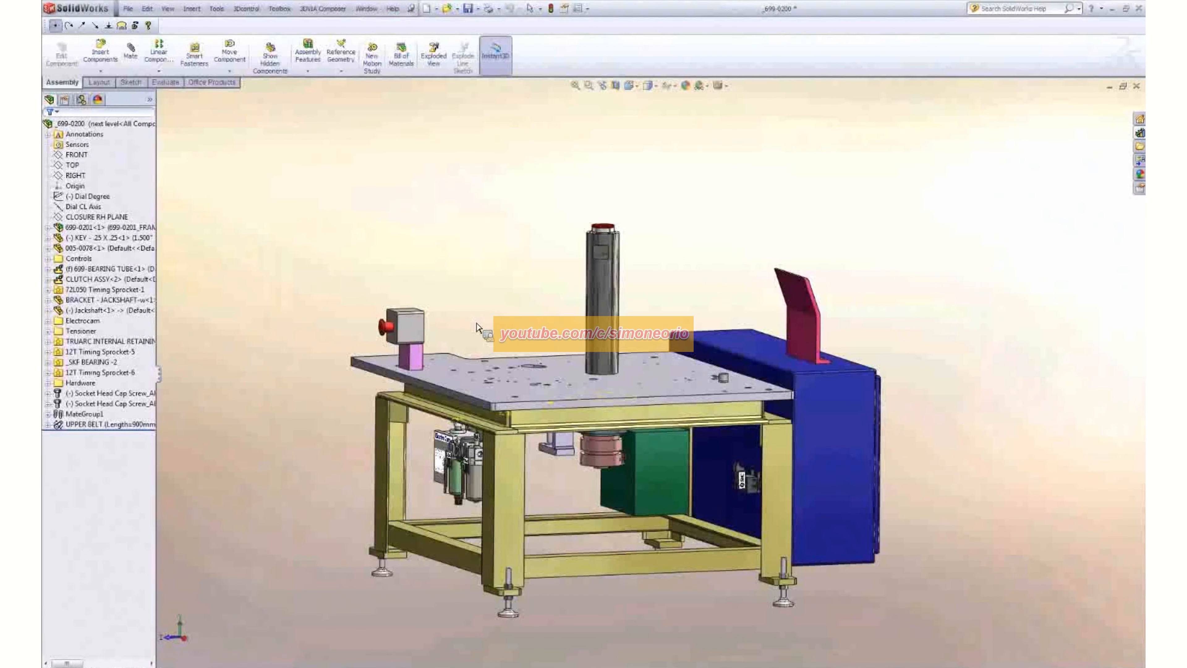
middle_drag(476, 326, 476, 326)
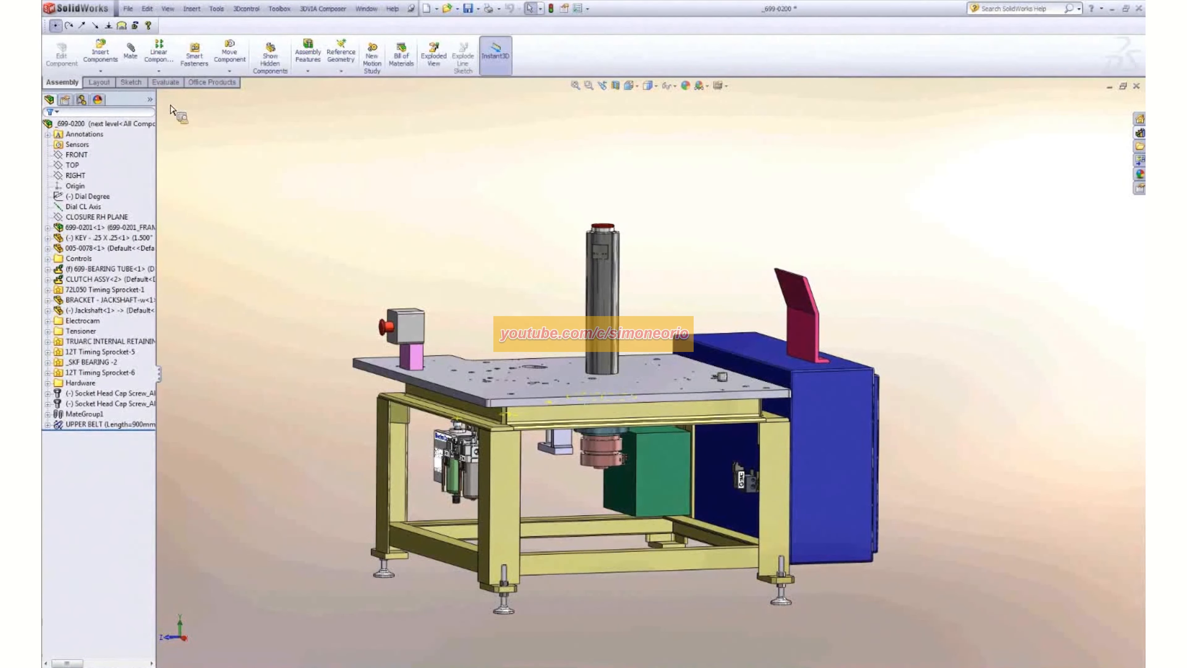
- Apply the Belt Drive Design display state to the _699-0200 assembly
click(151, 100)
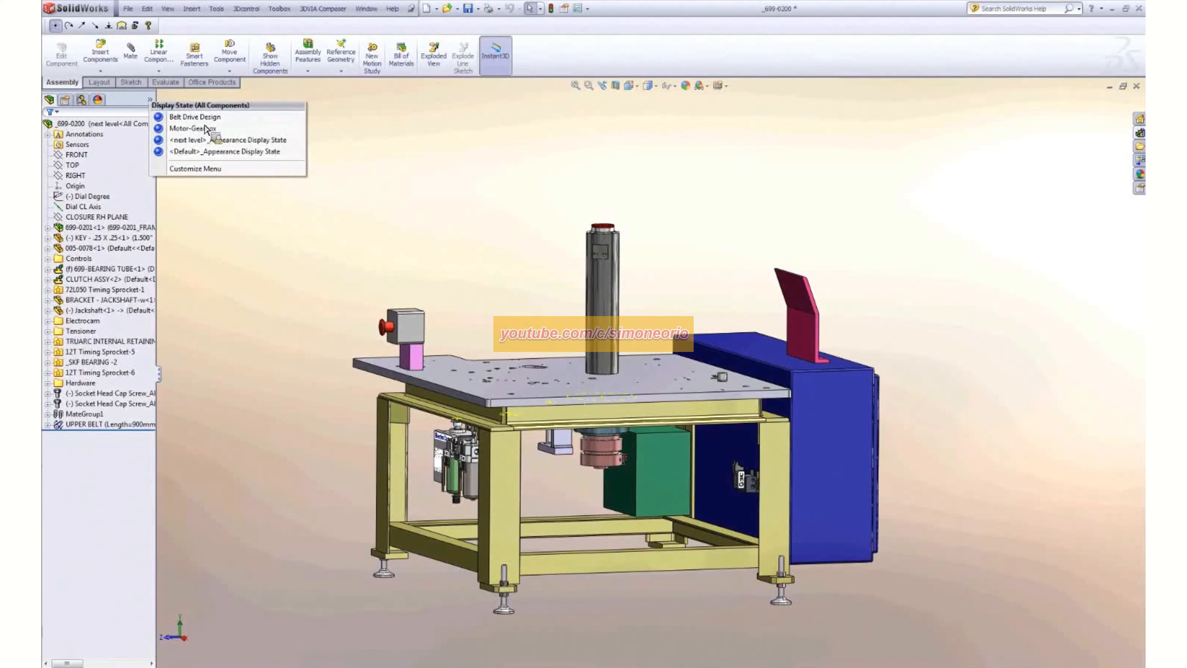
click(210, 117)
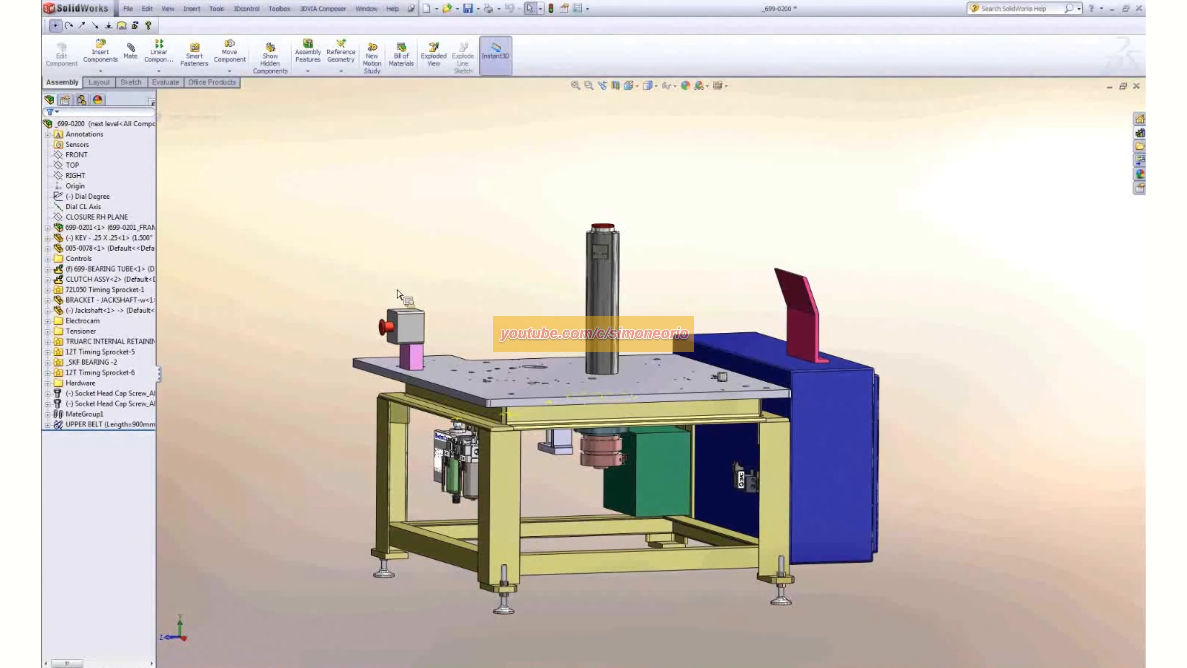
middle_drag(429, 282, 438, 296)
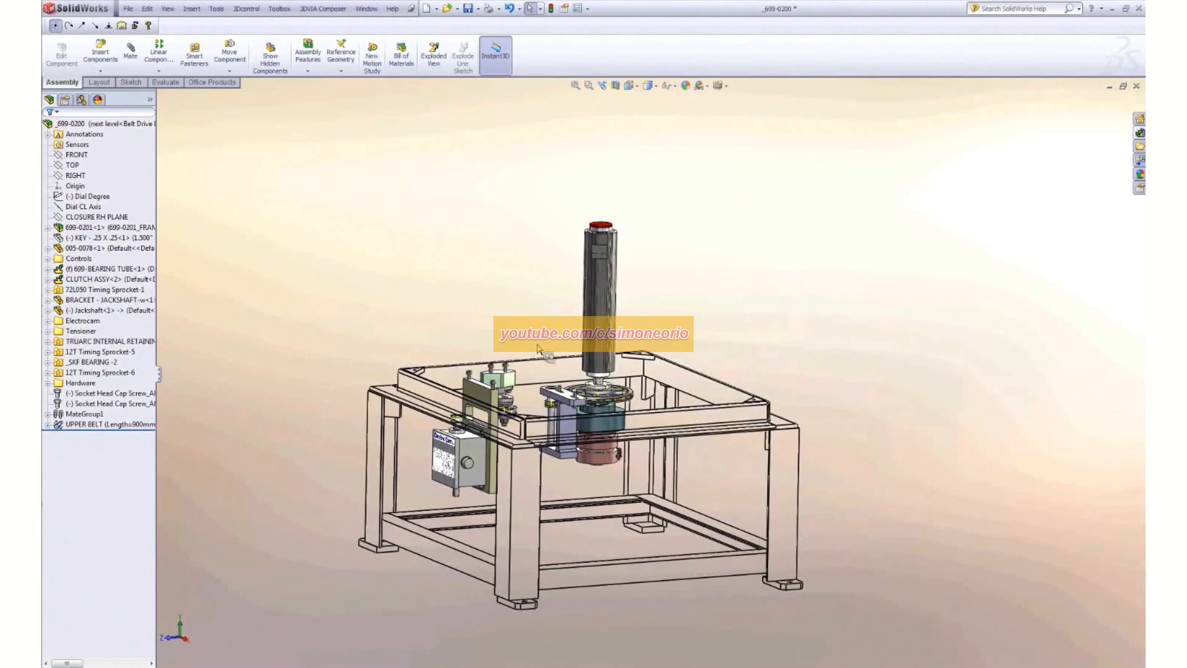
- Apply the Motor-Gearbox display state to the assembly and view the area around the clutch up close
right_click(153, 102)
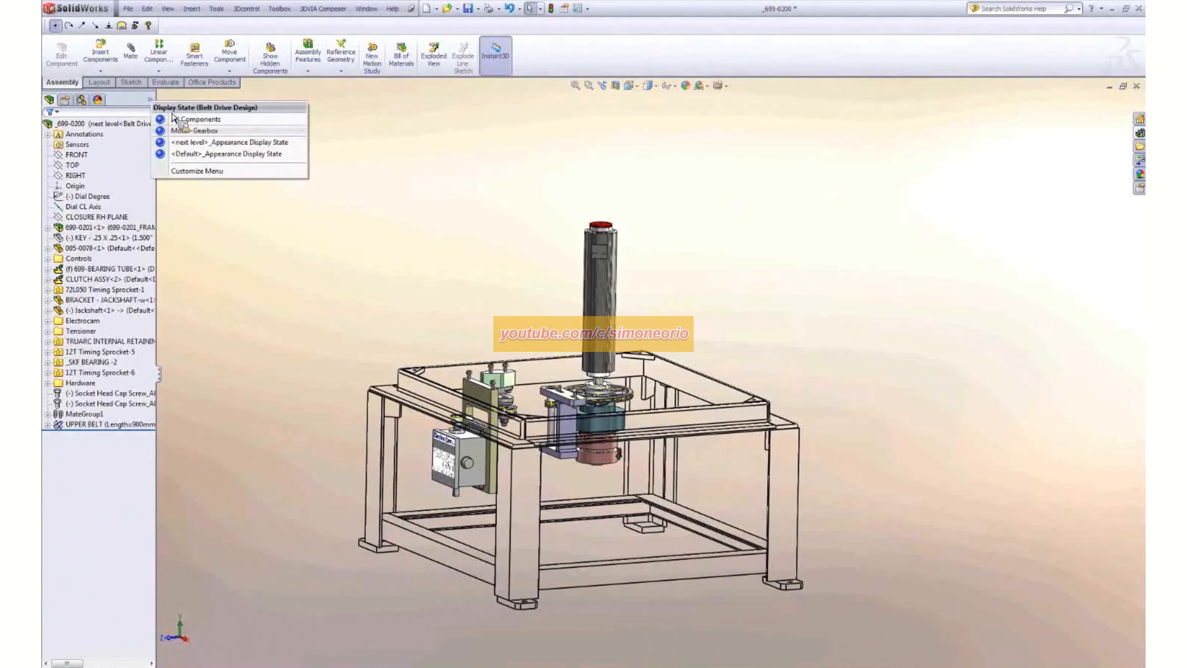
click(202, 133)
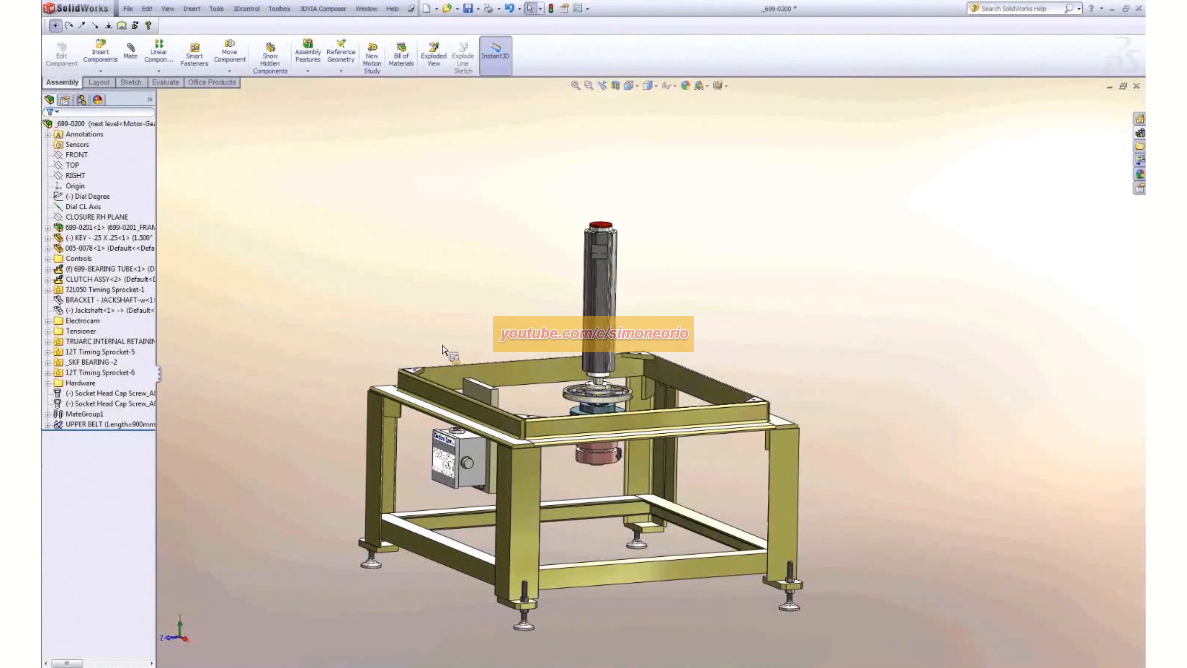
middle_drag(443, 346, 440, 342)
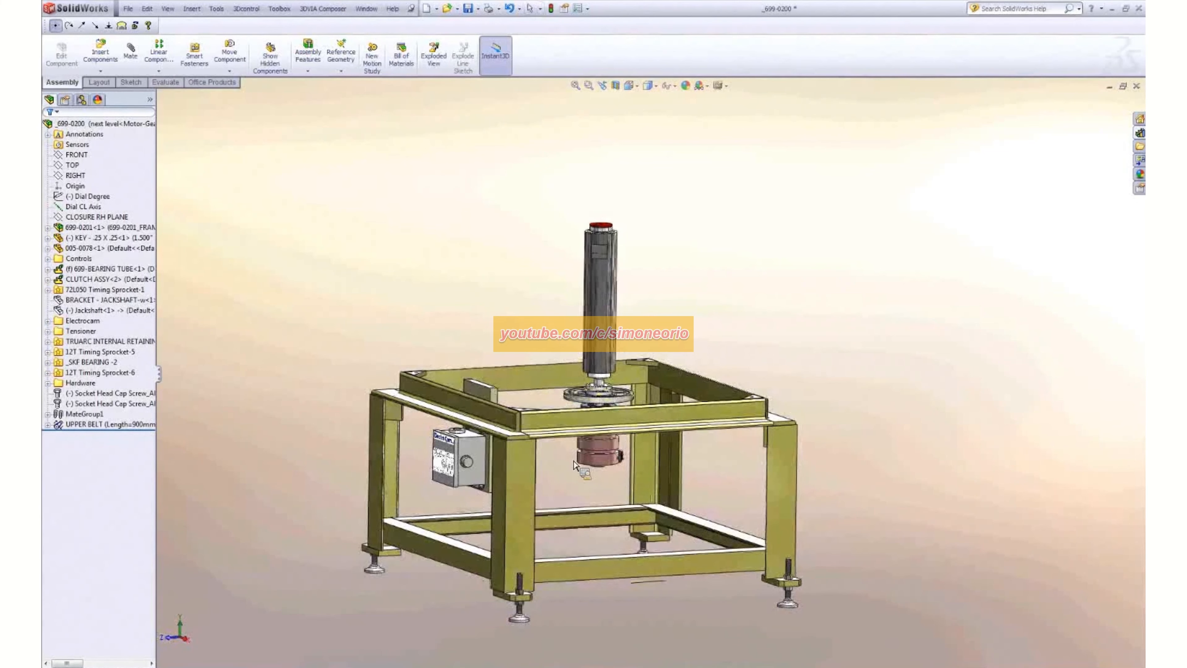
scroll(603, 489, down, 5)
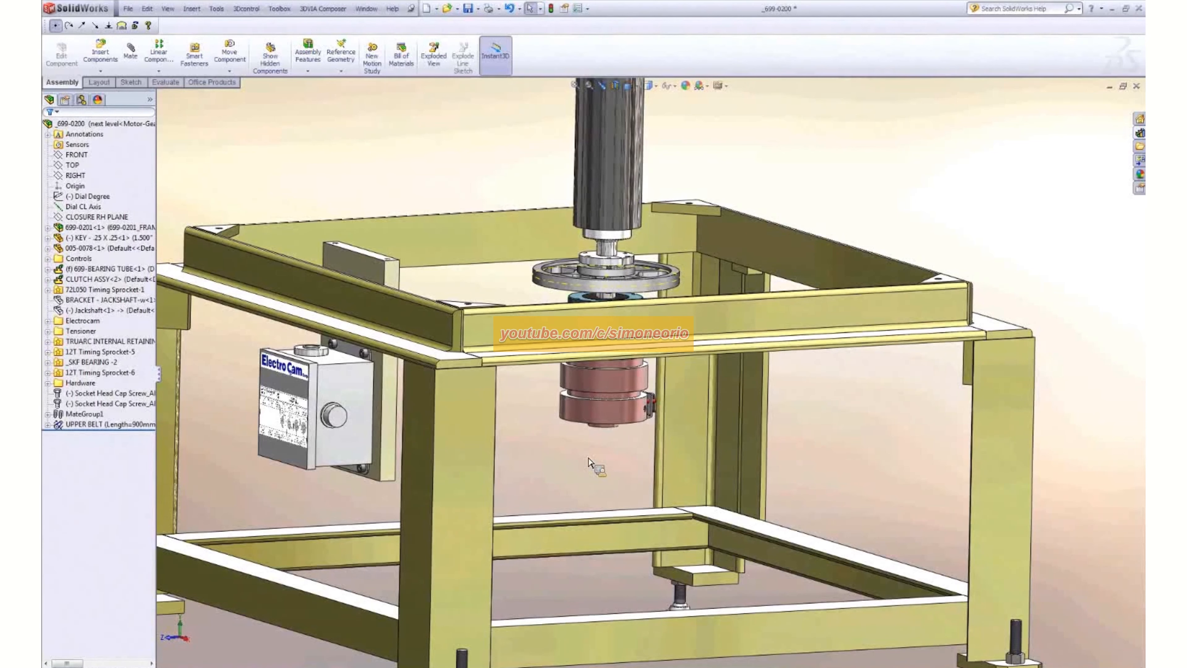
- Open 3D ContentCentral's Supplier Content in the Design Library and try to launch the all-suppliers page
click(1141, 134)
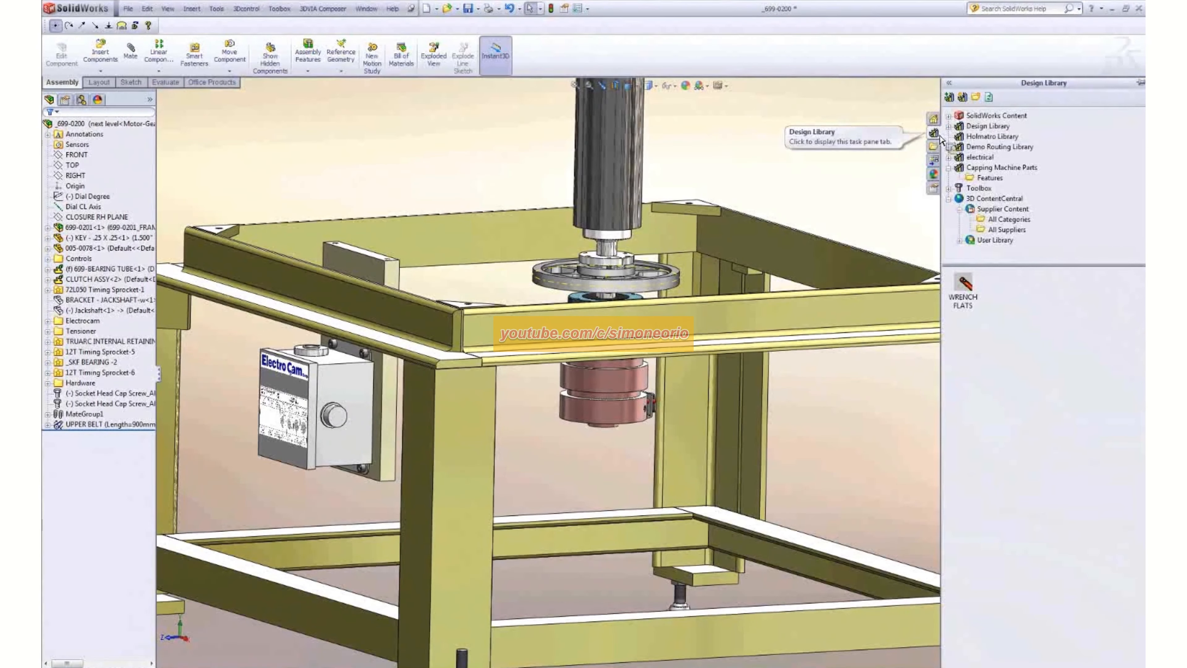
click(1000, 199)
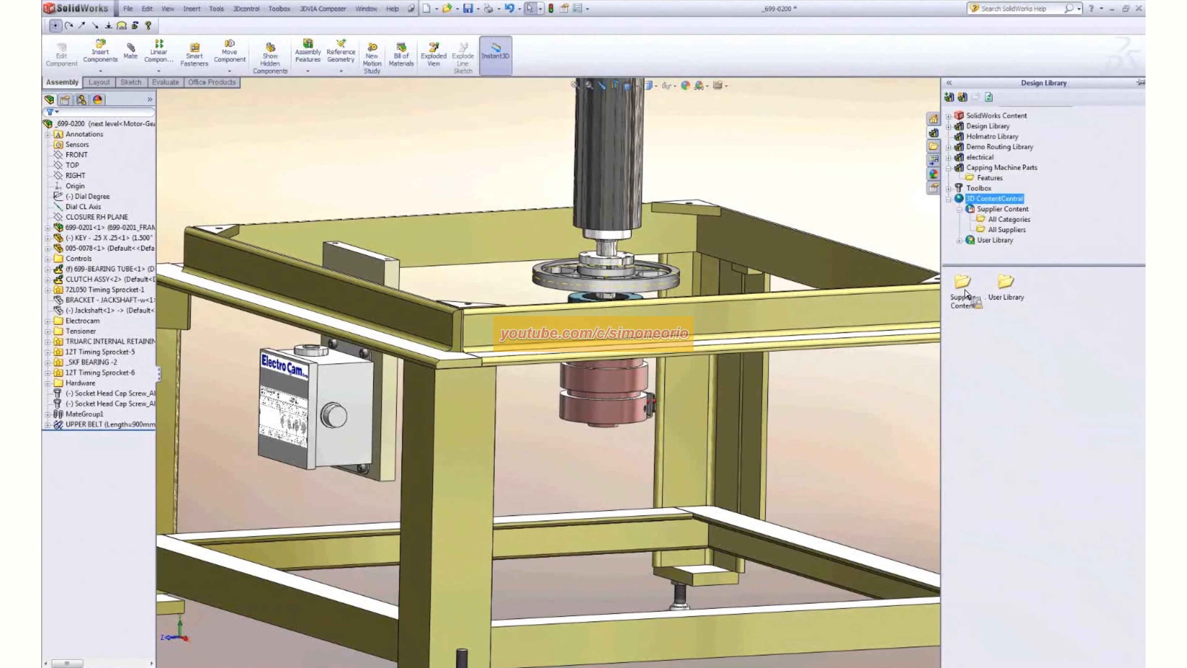
drag(965, 292, 1003, 290)
double_click(1004, 287)
double_click(961, 292)
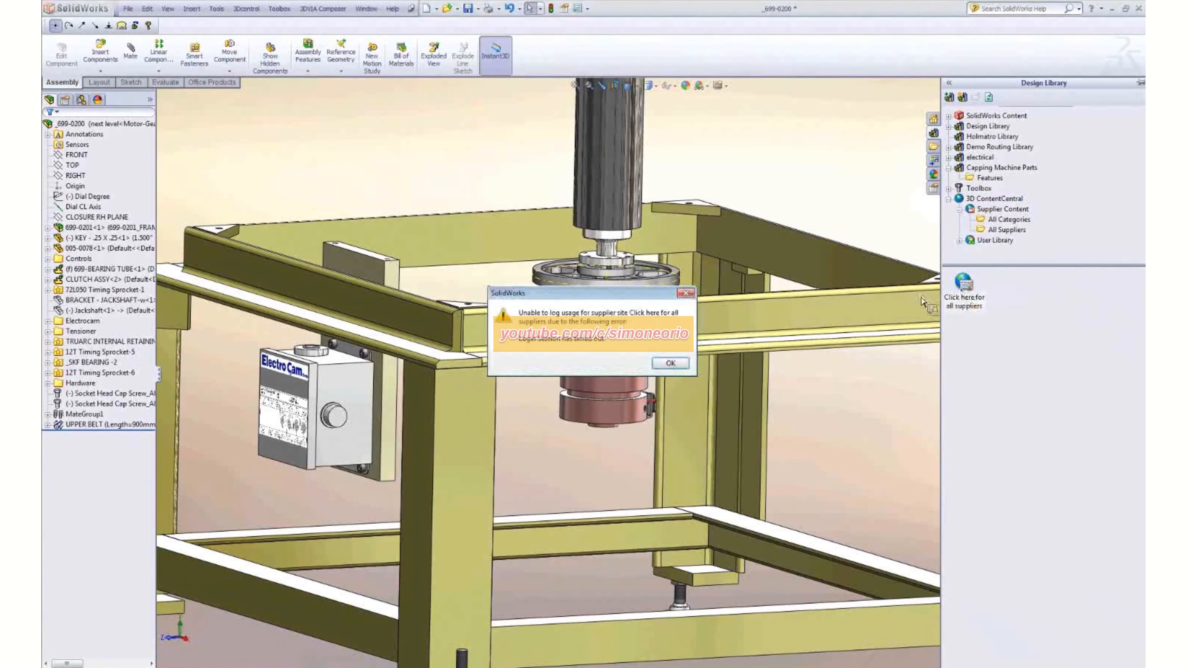
click(673, 363)
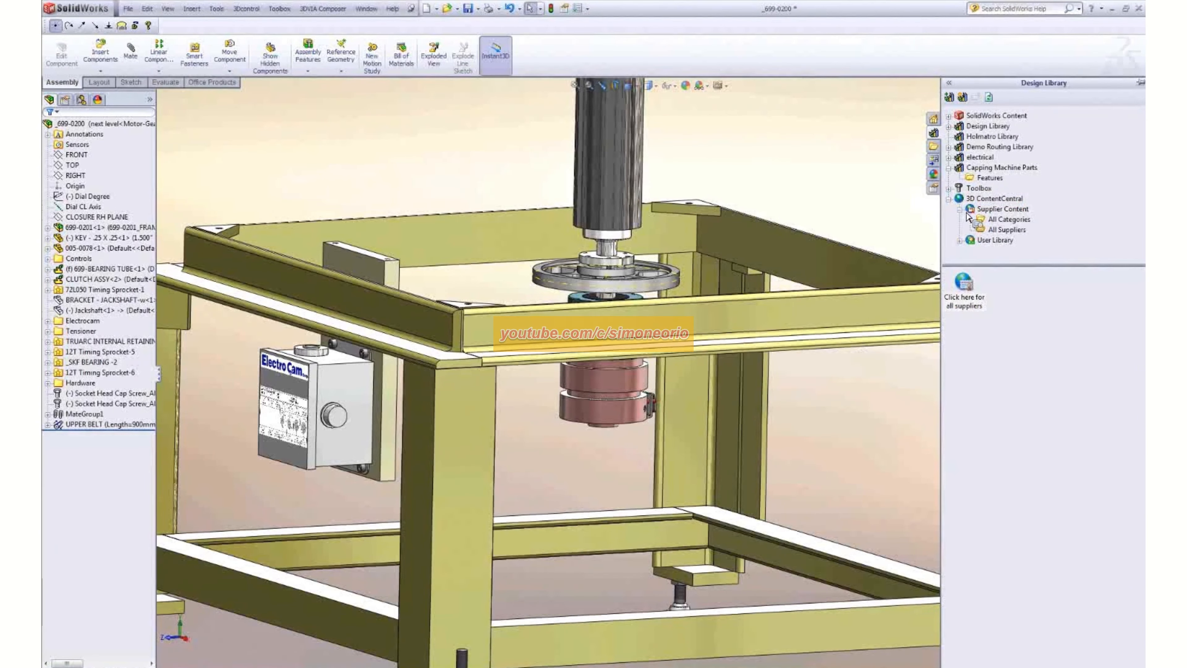
- Launch the all-categories page from Supplier Content and switch to it in Internet Explorer
click(997, 210)
double_click(969, 288)
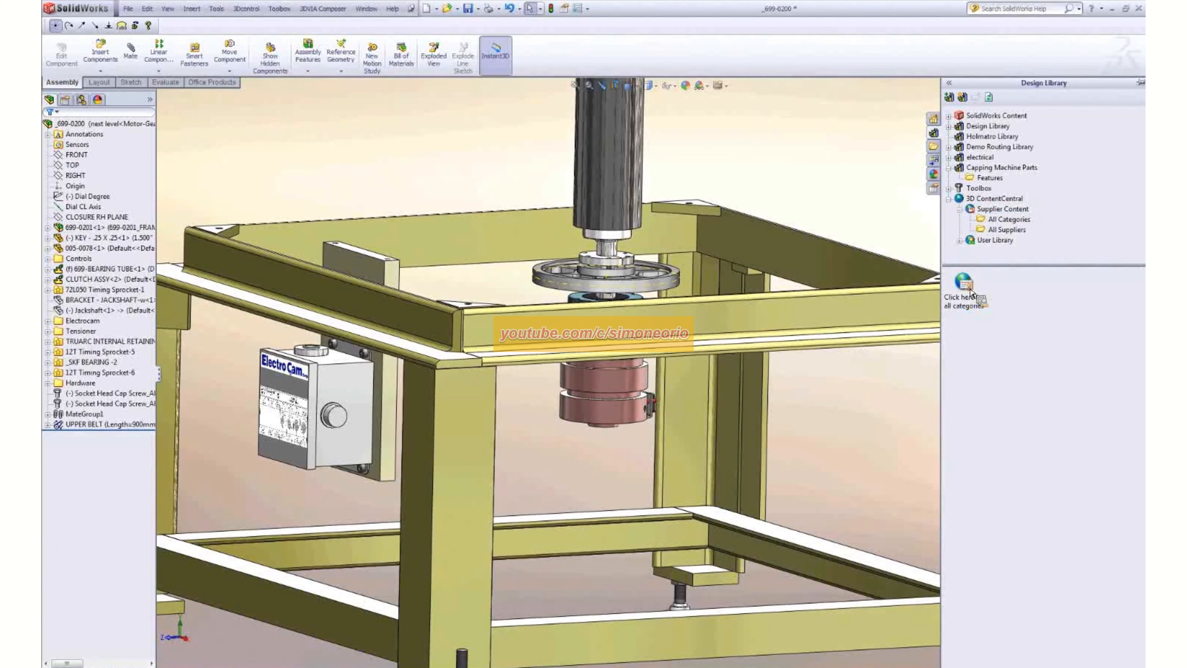
click(966, 292)
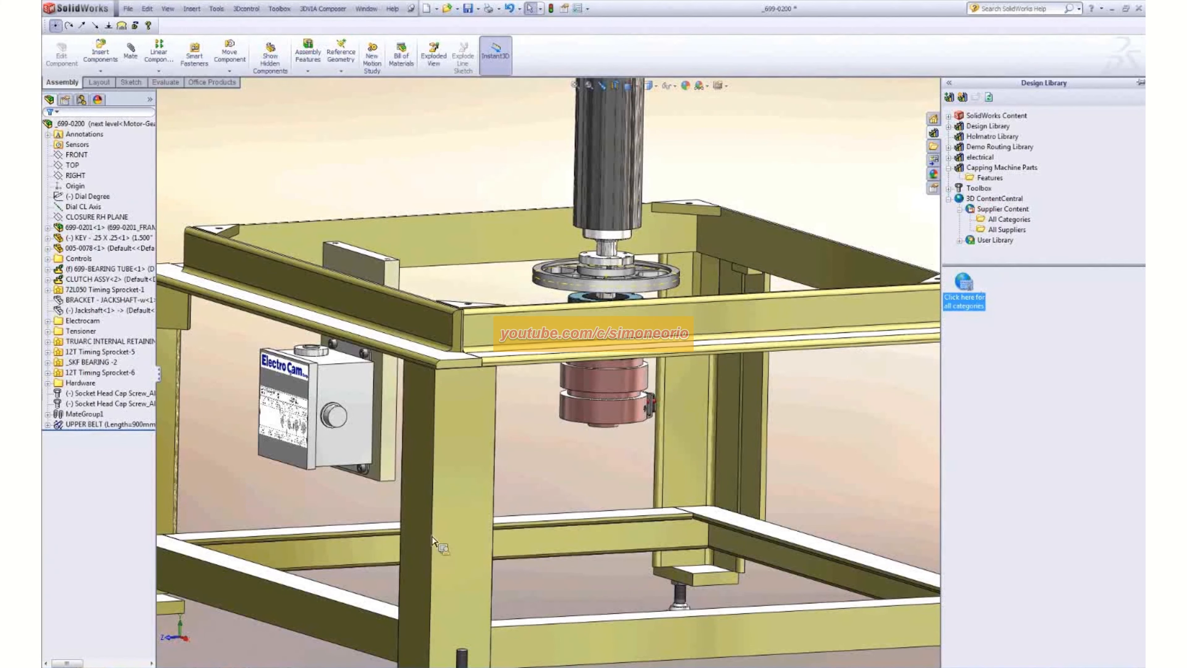
click(100, 667)
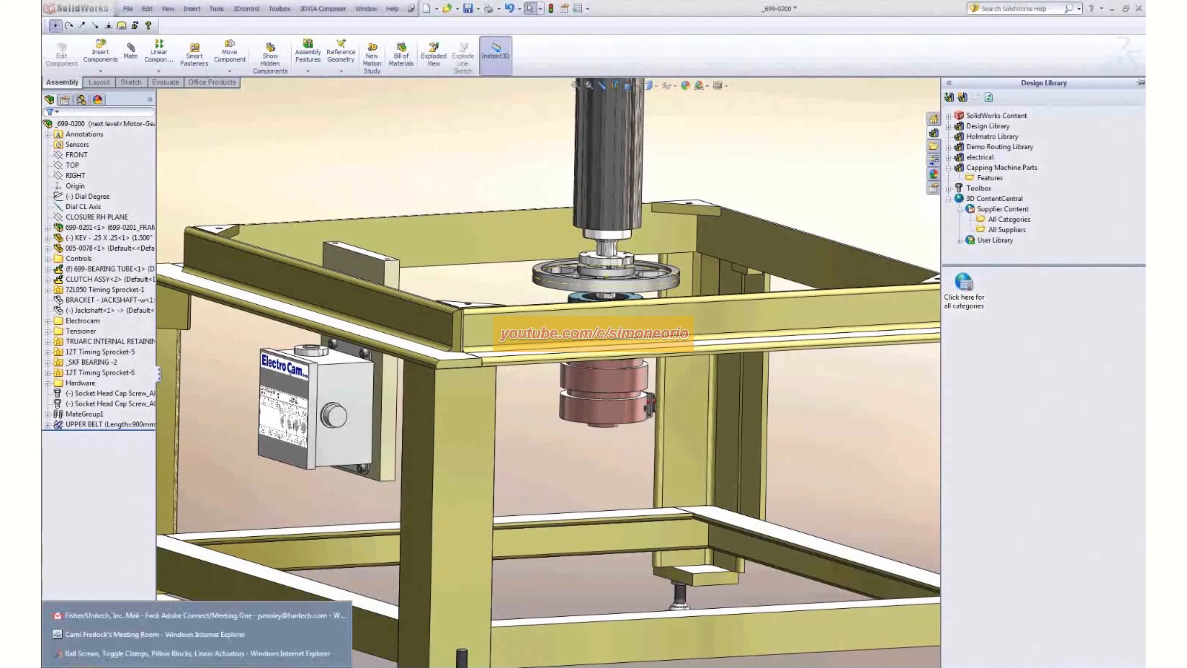
click(107, 657)
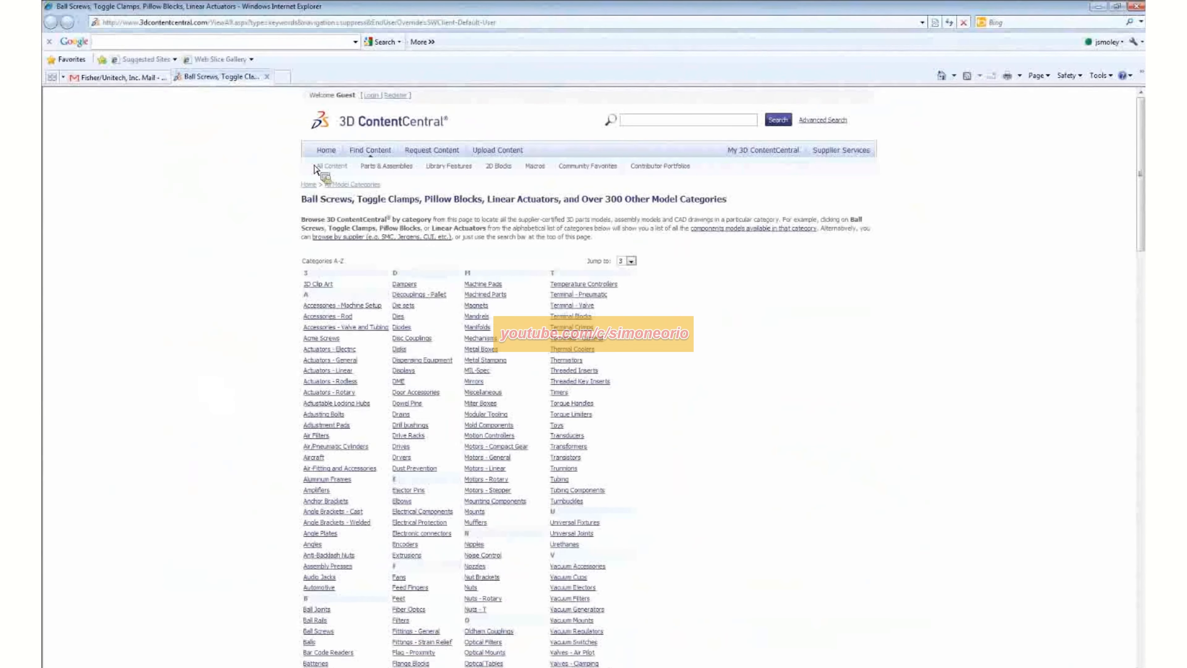
- Open the full supplier list from the 3D ContentCentral home page and go to the suppliers under P
click(325, 151)
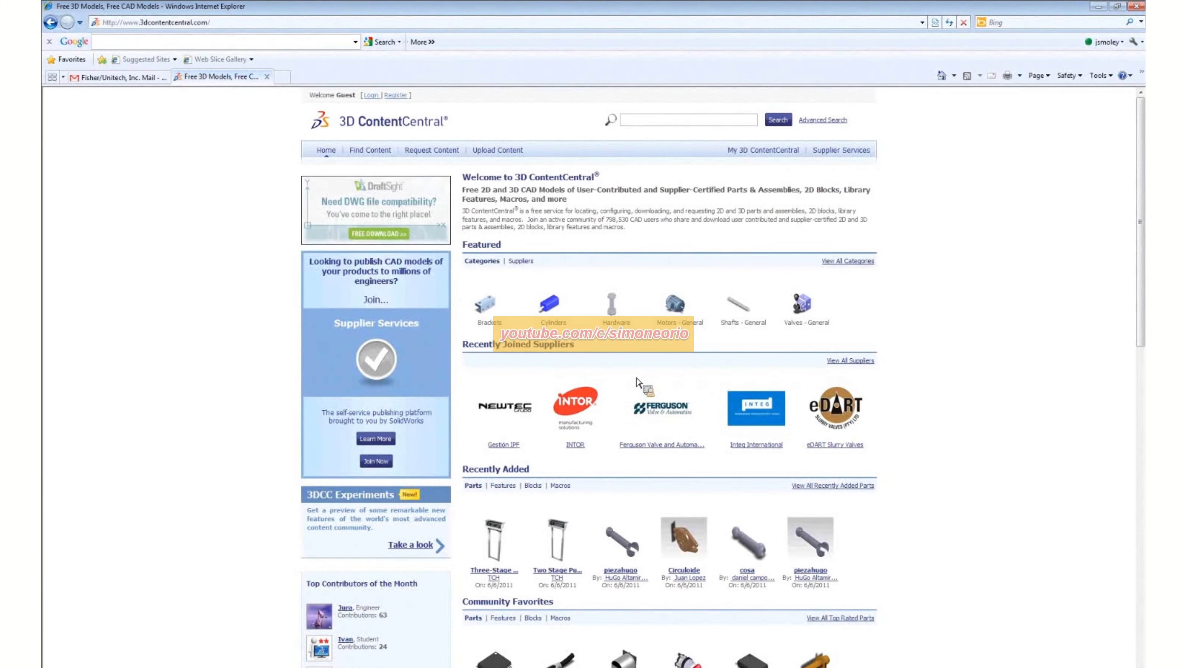
click(856, 361)
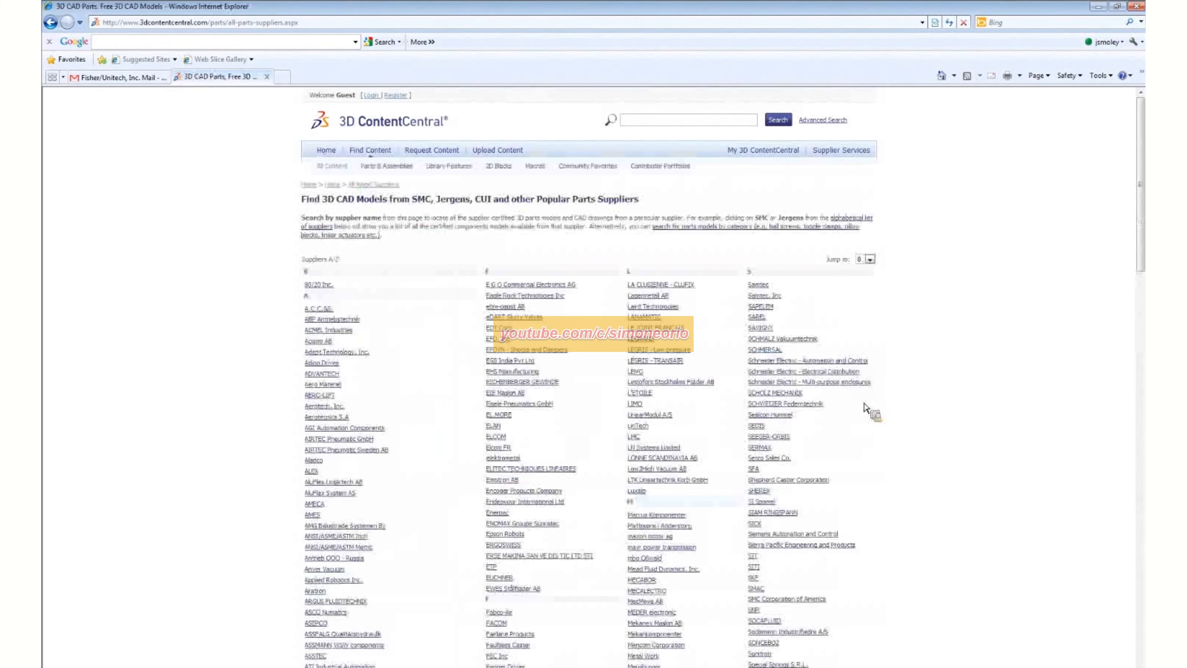
scroll(888, 395, down, 2)
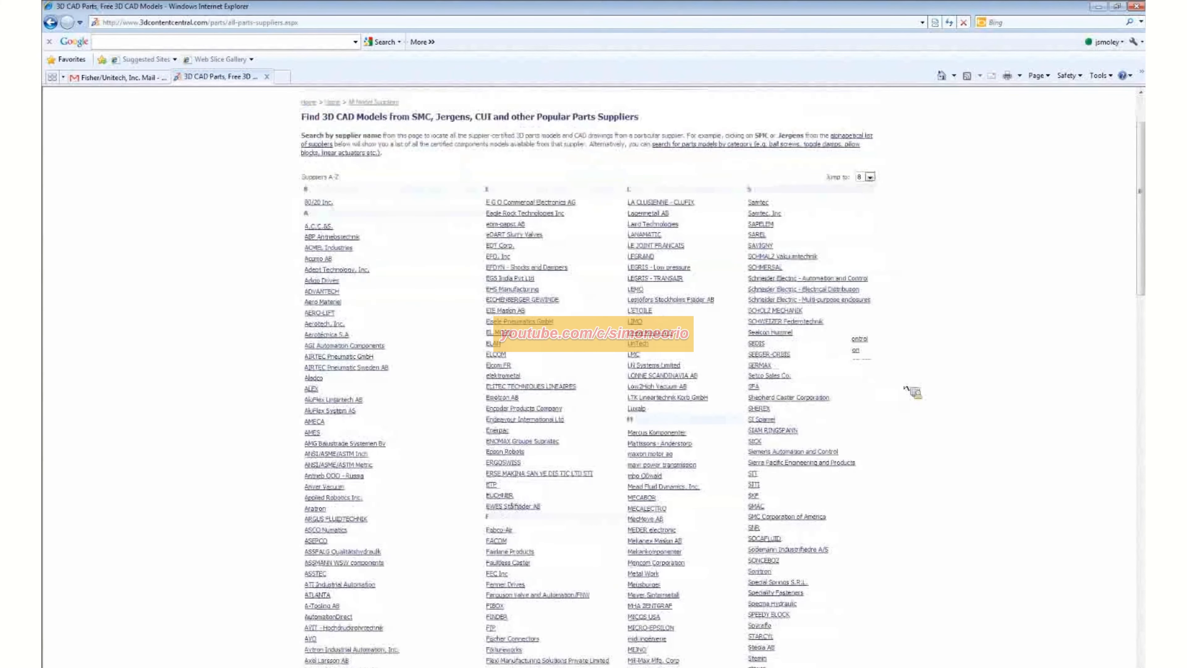
scroll(907, 390, down, 3)
scroll(907, 386, down, 6)
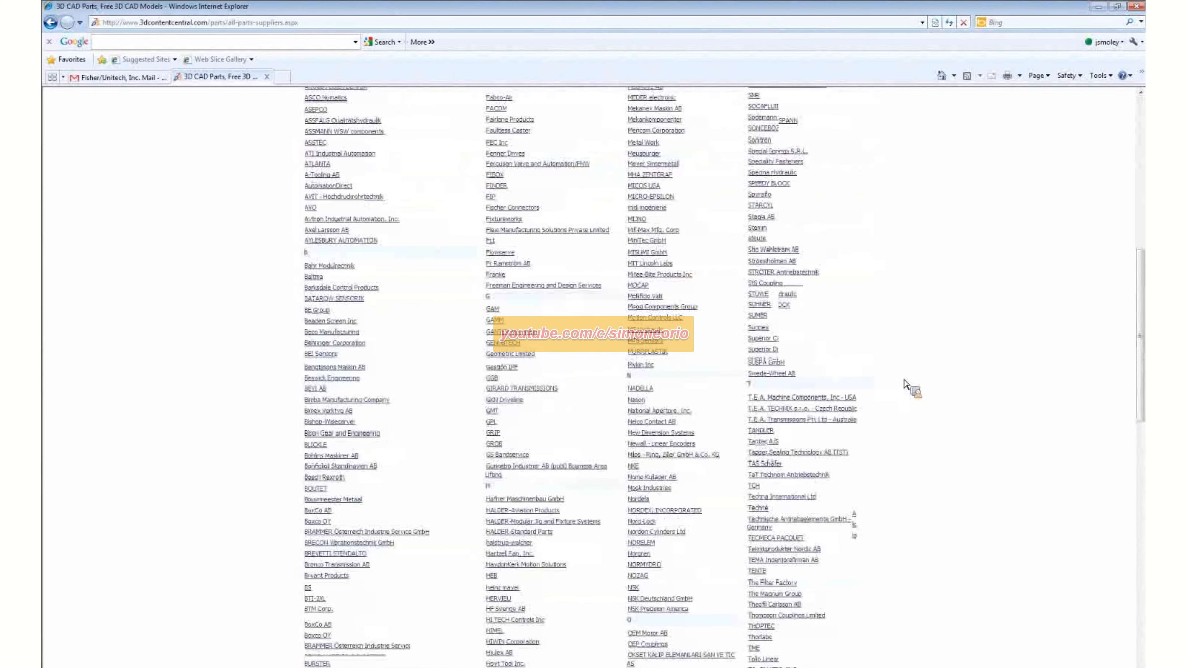
scroll(907, 385, down, 4)
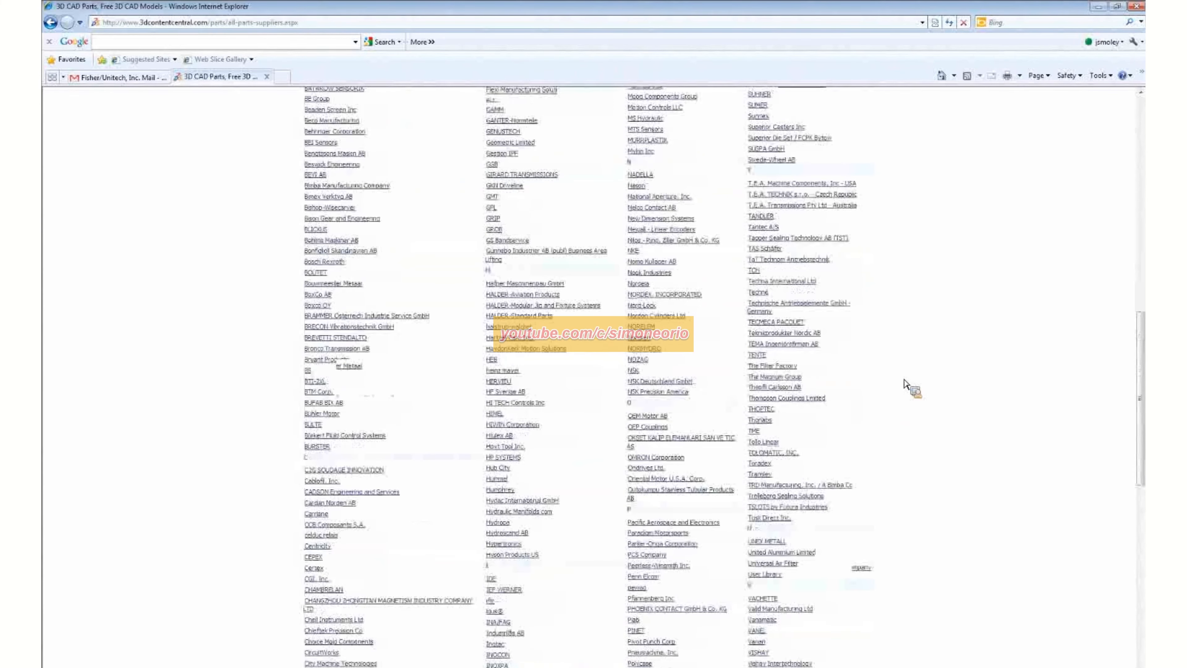
scroll(906, 383, down, 4)
scroll(905, 384, down, 1)
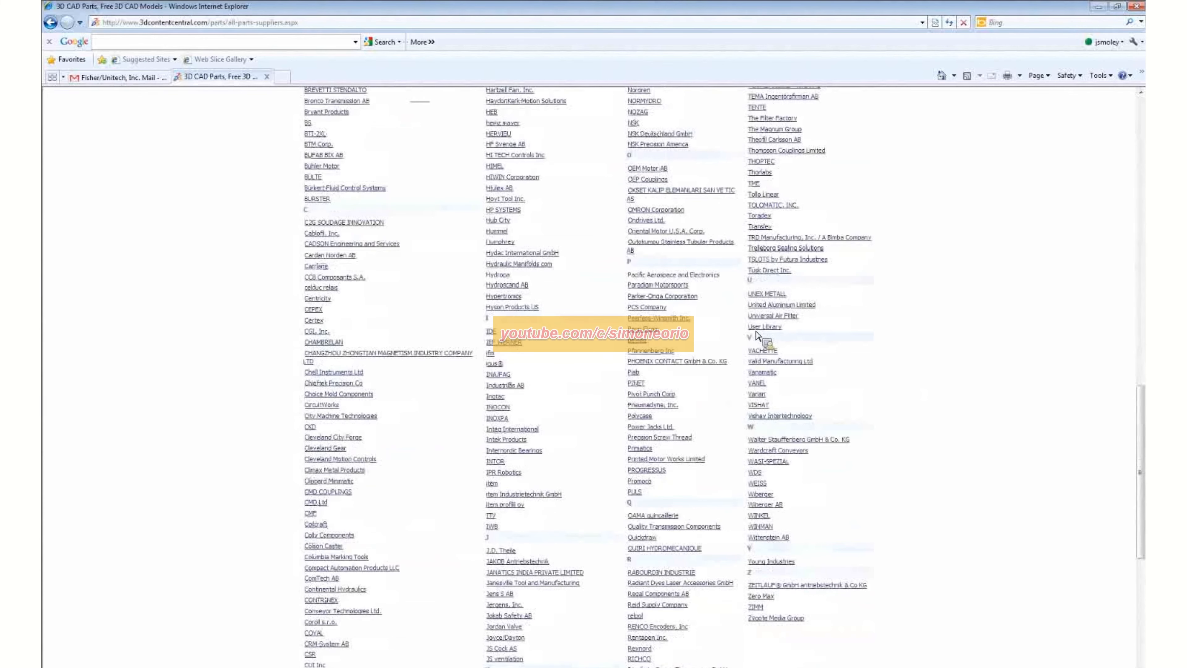
- Open the Peerless-Winsmith Inc. supplier page and drill down through Quill Input Adaptor to Solid Output Shaft Models
click(672, 321)
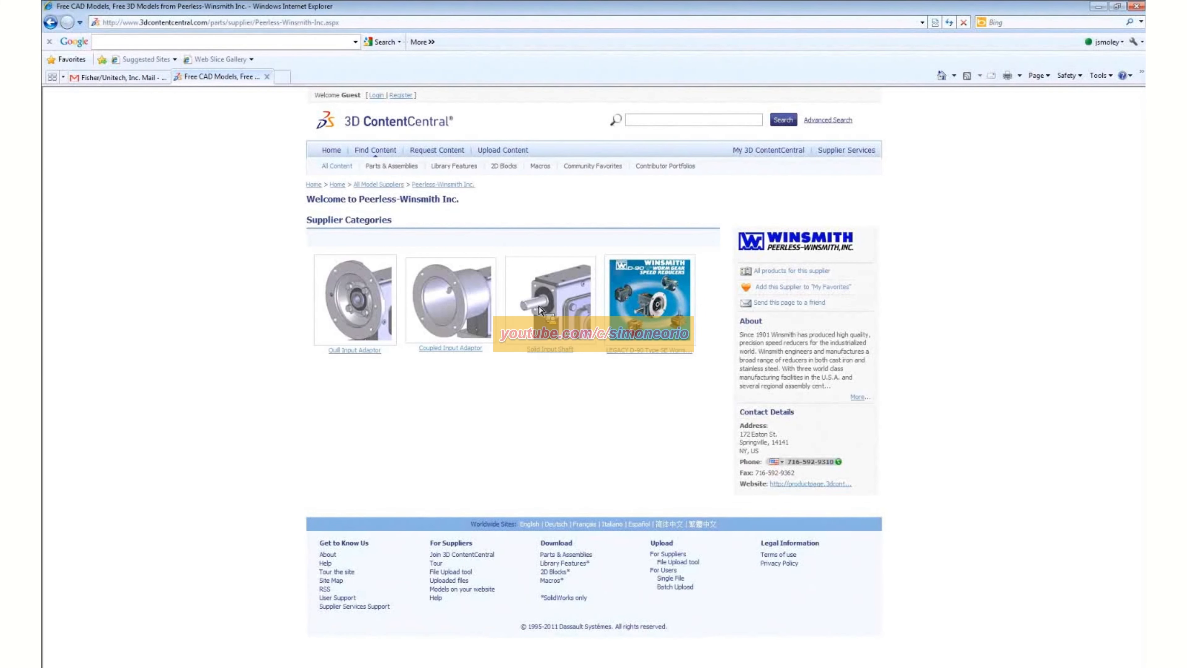
click(359, 305)
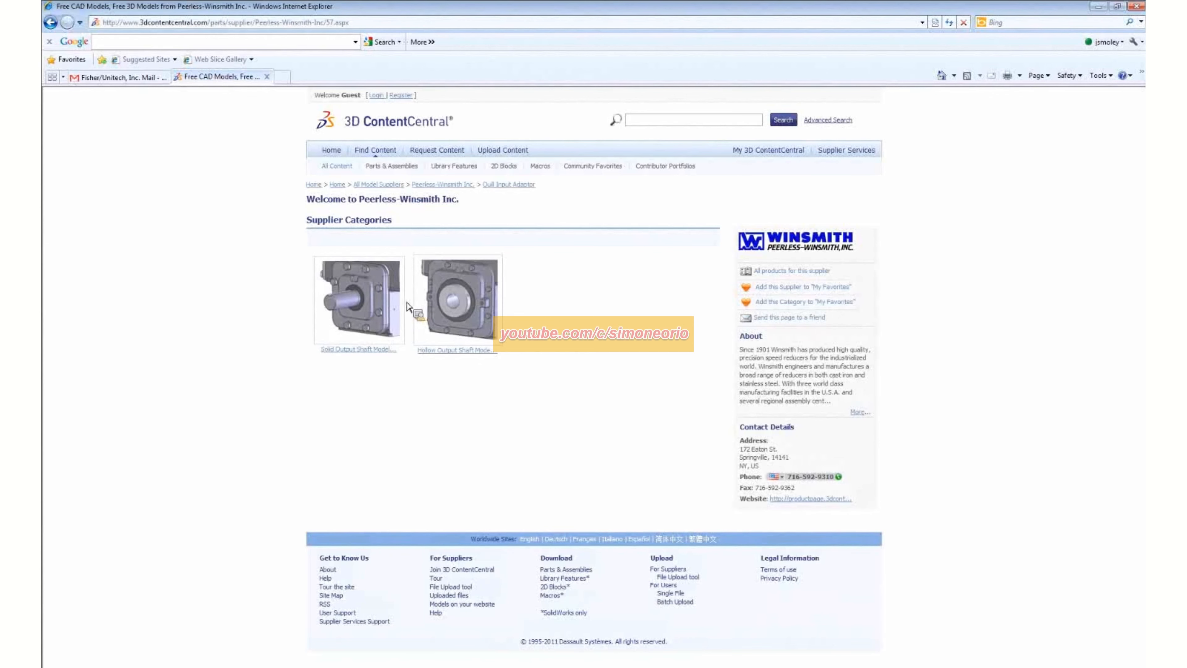
click(389, 306)
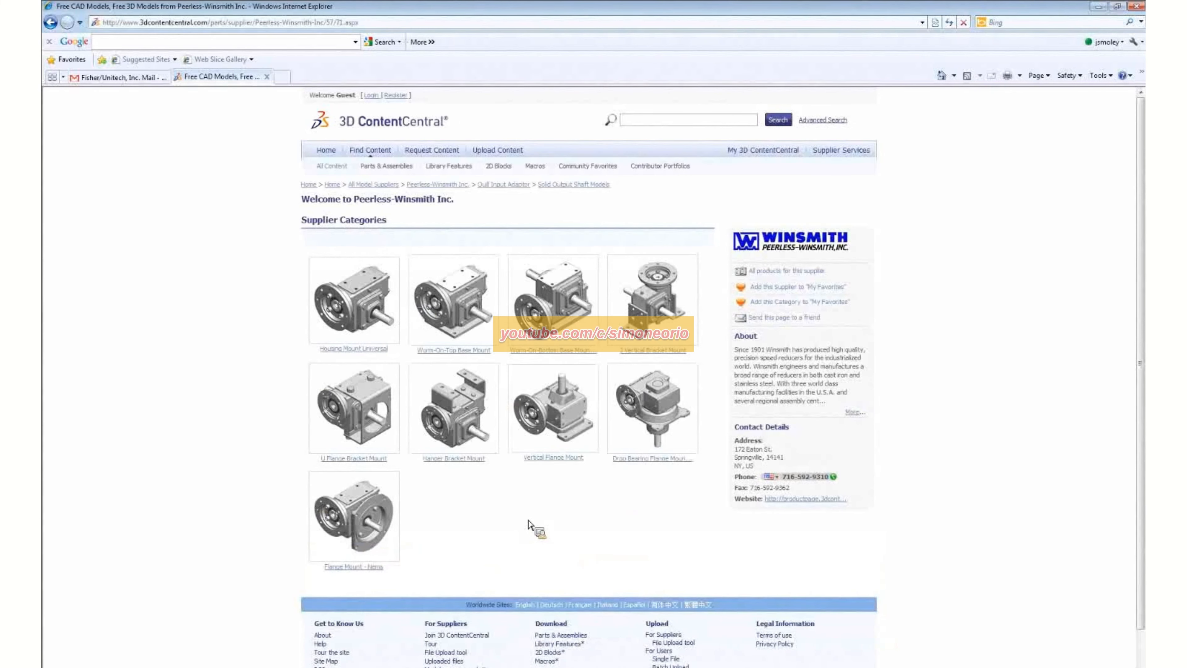
- Open the MDVS model page under Vertical Flange Mount and rotate the gearbox in the 3D preview
click(571, 420)
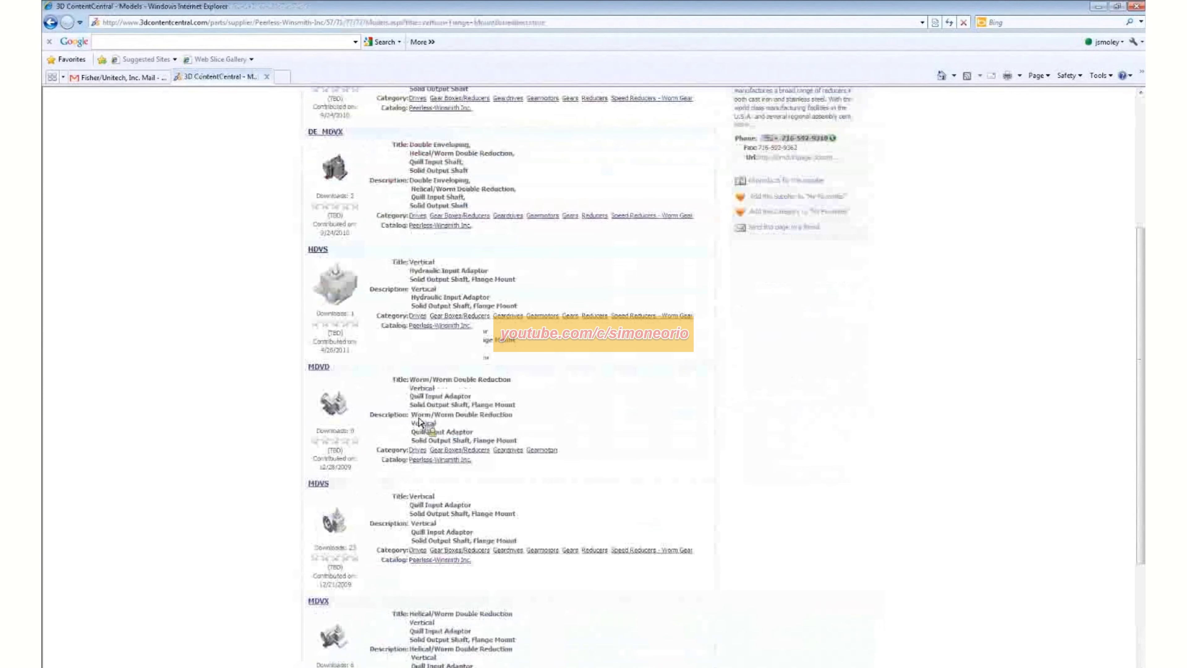
scroll(426, 423, down, 2)
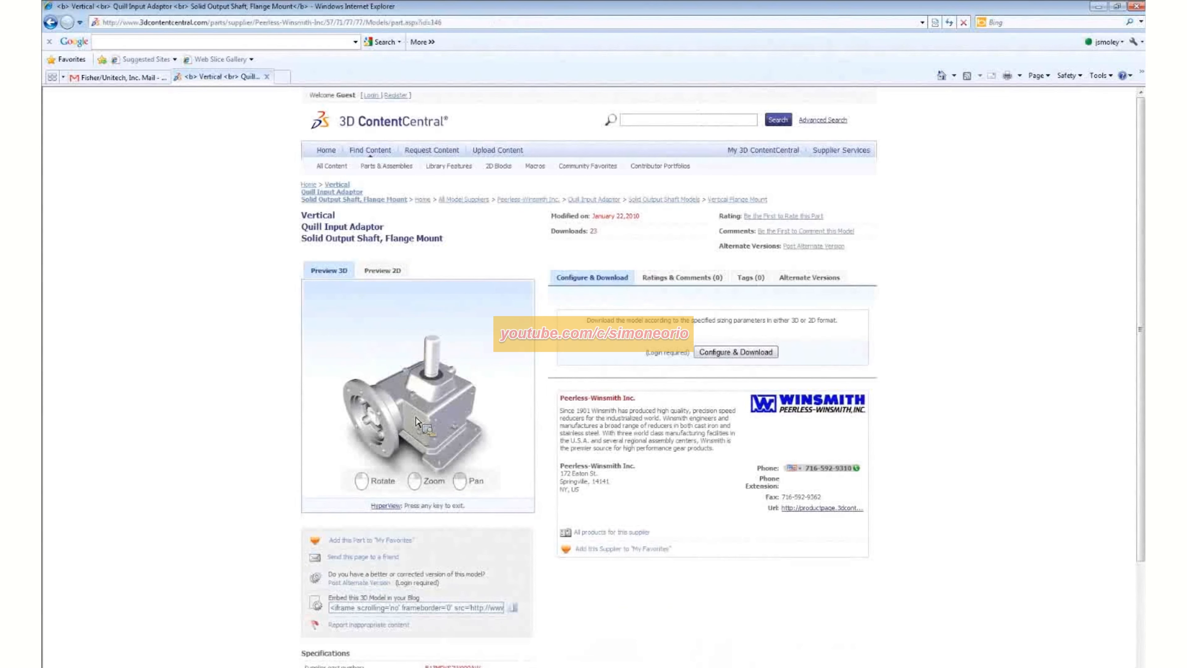
drag(428, 430, 454, 393)
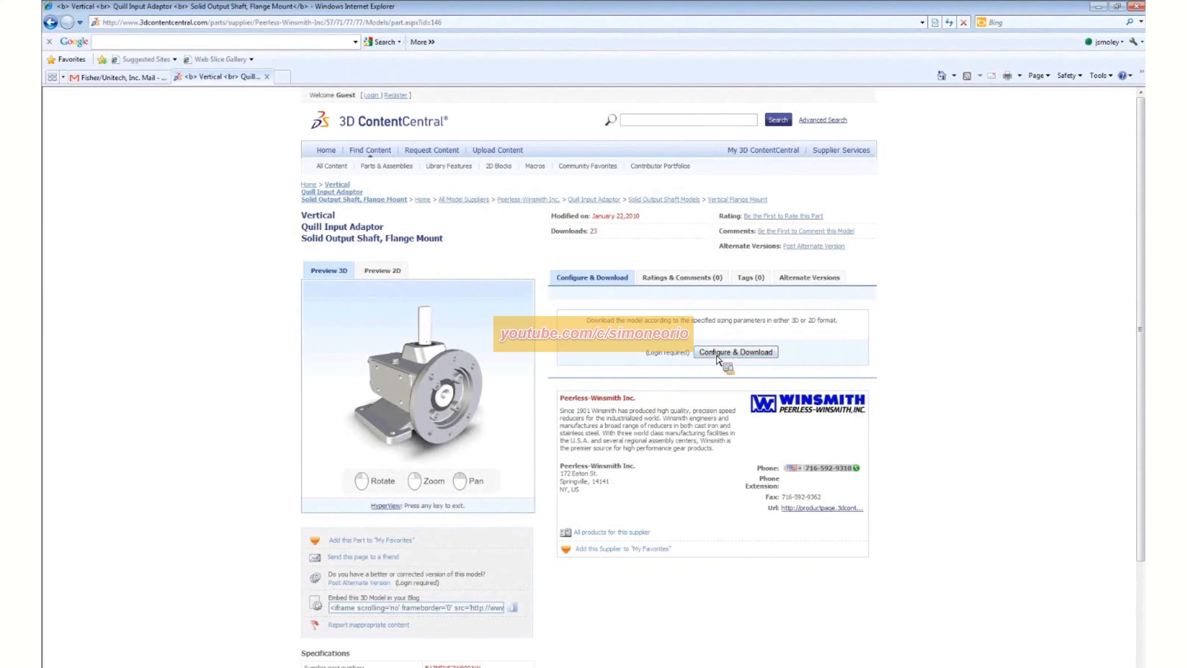
drag(360, 418, 353, 413)
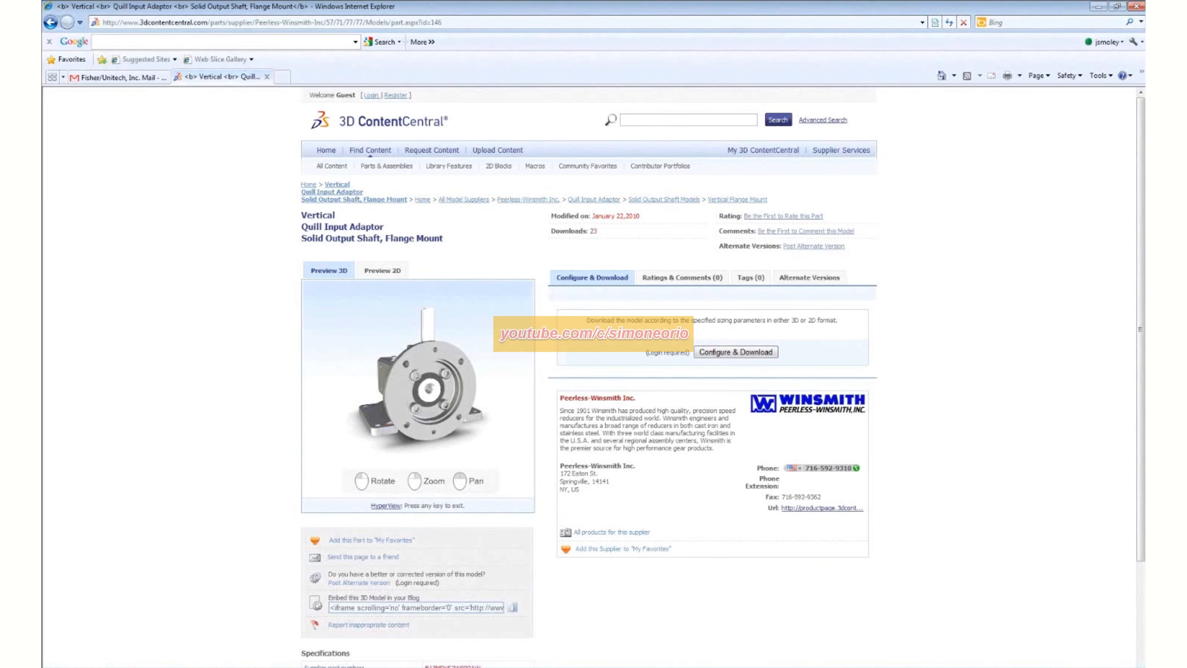
- Switch to SolidWorks and insert one Winsmith-920MDVS21000AW gearbox from the Capping Machine Parts library onto the shaft below the clutch
click(225, 637)
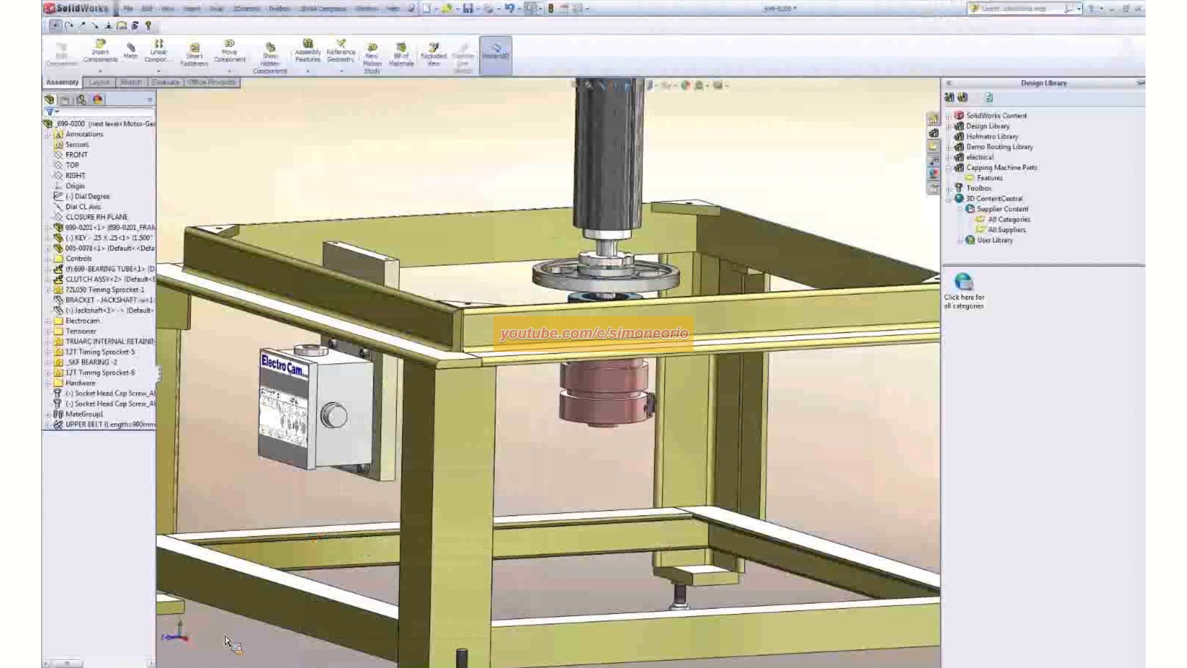
click(1009, 172)
mouse_move(1095, 370)
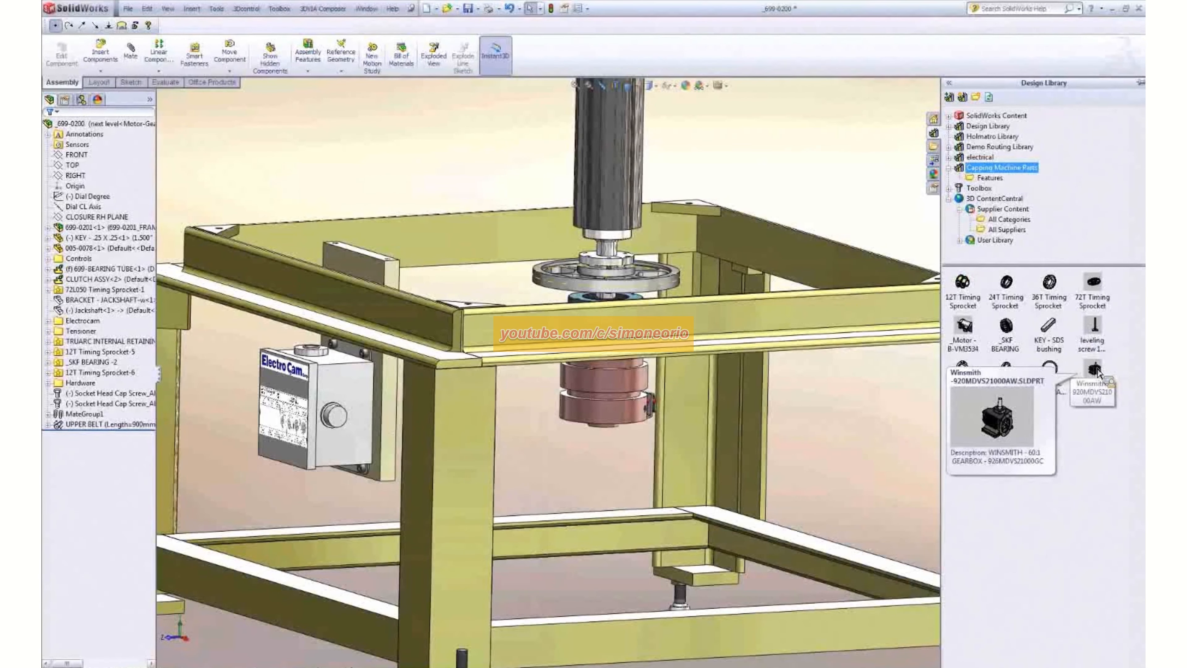
drag(1095, 370, 606, 433)
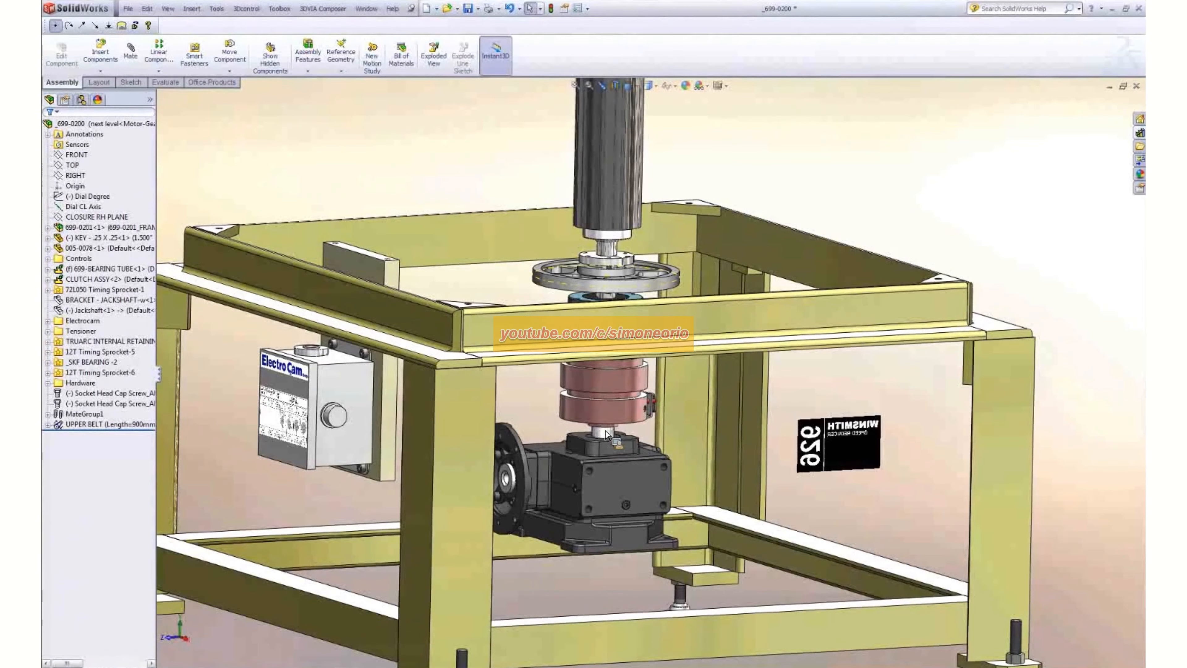
drag(605, 433, 606, 433)
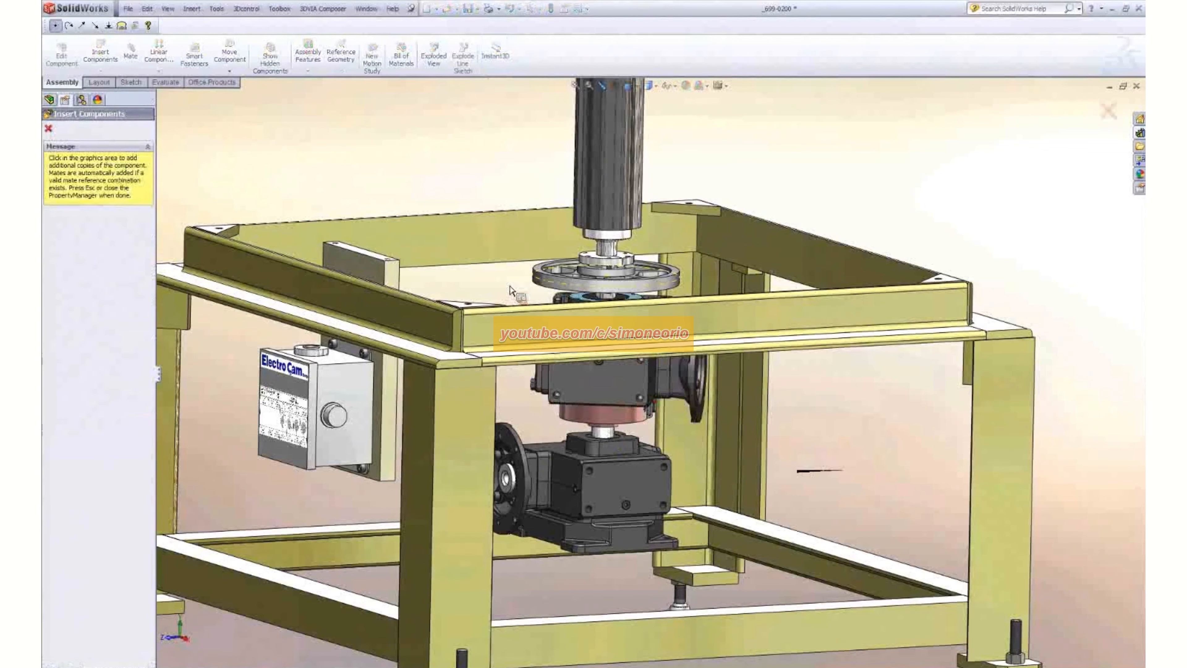
key(Escape)
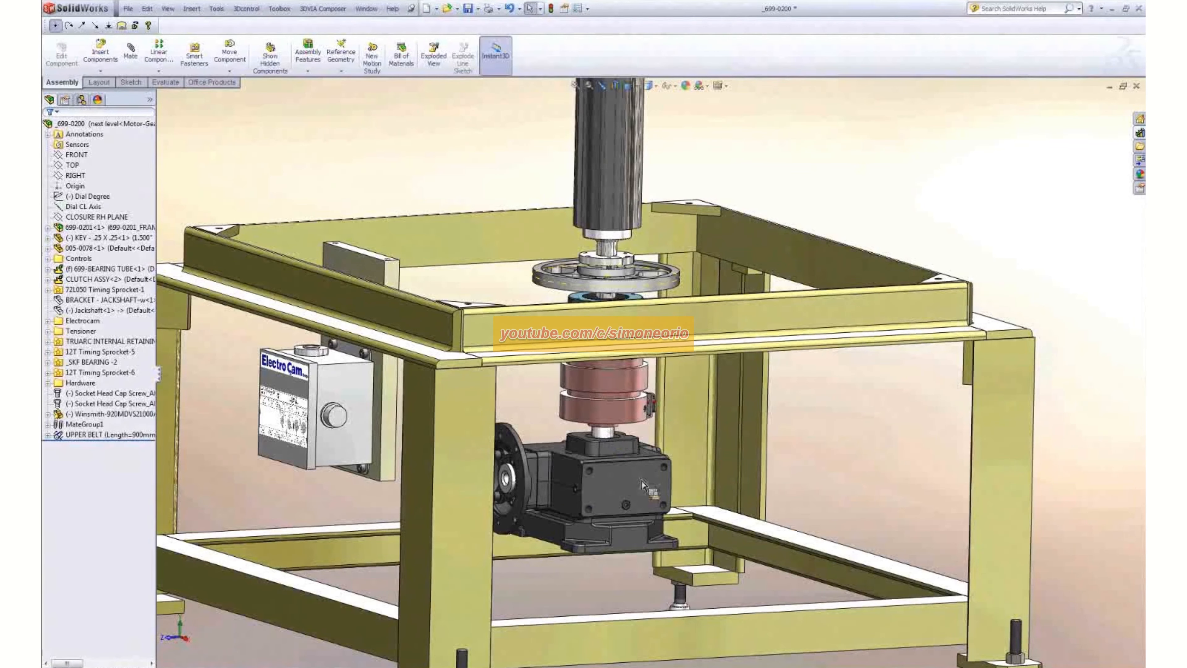
- Turn the gearbox so its input flange faces the front lower crossmember and mate the two faces parallel
drag(654, 516, 594, 467)
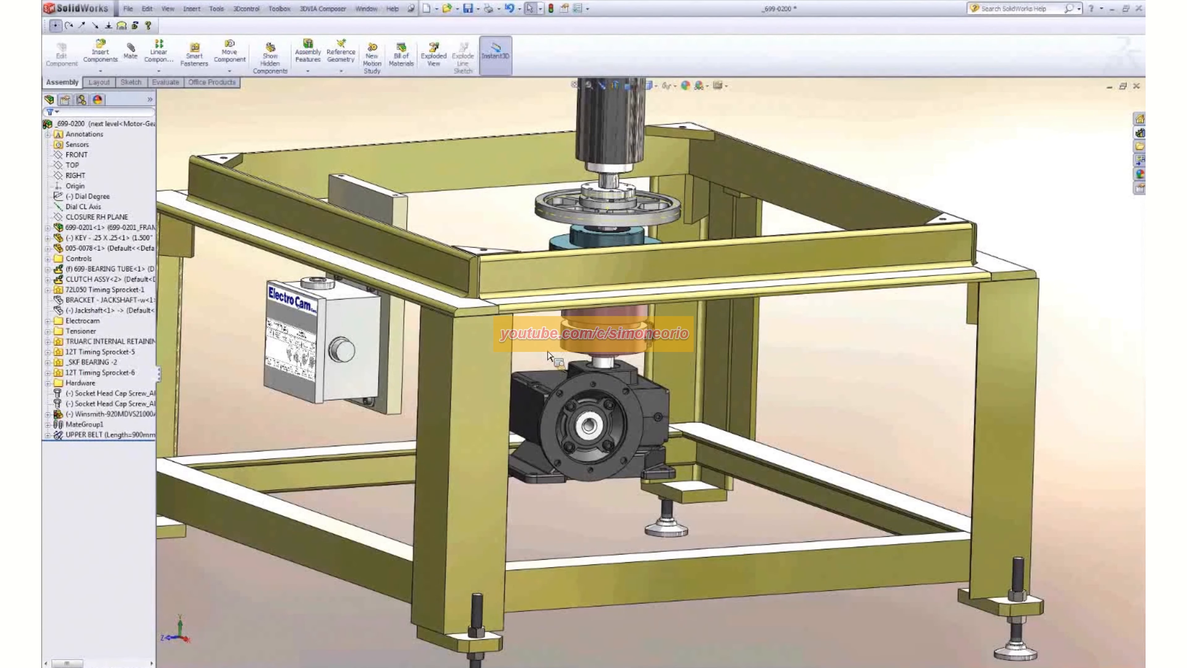
click(612, 391)
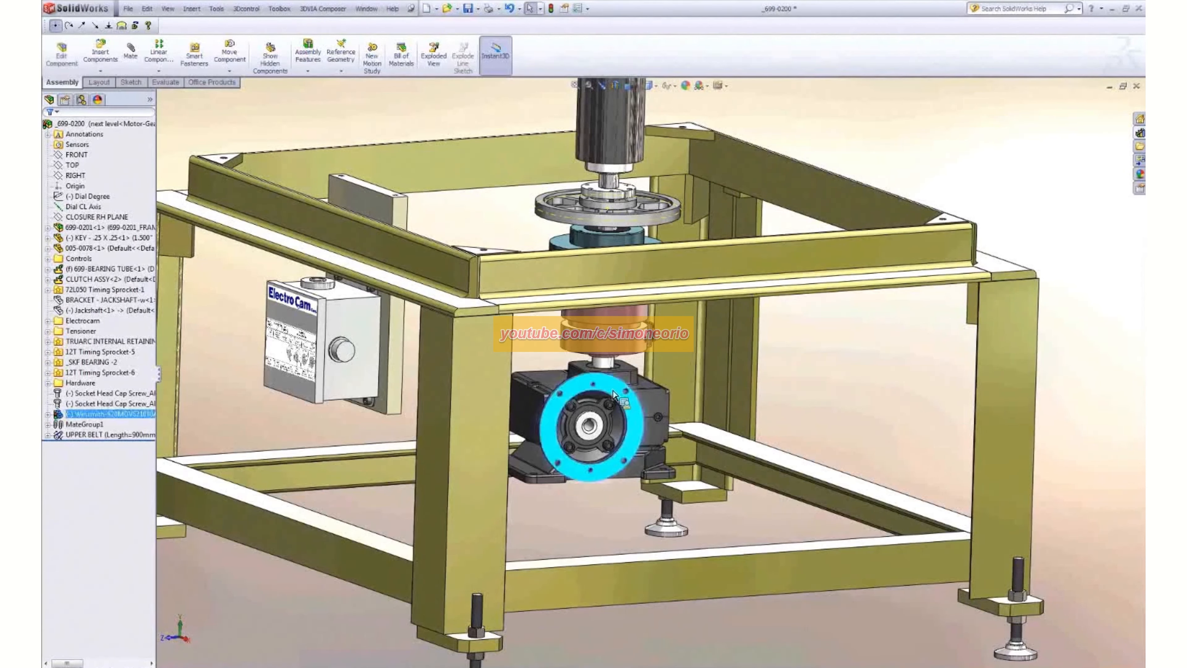
ctrl+click(784, 574)
click(879, 510)
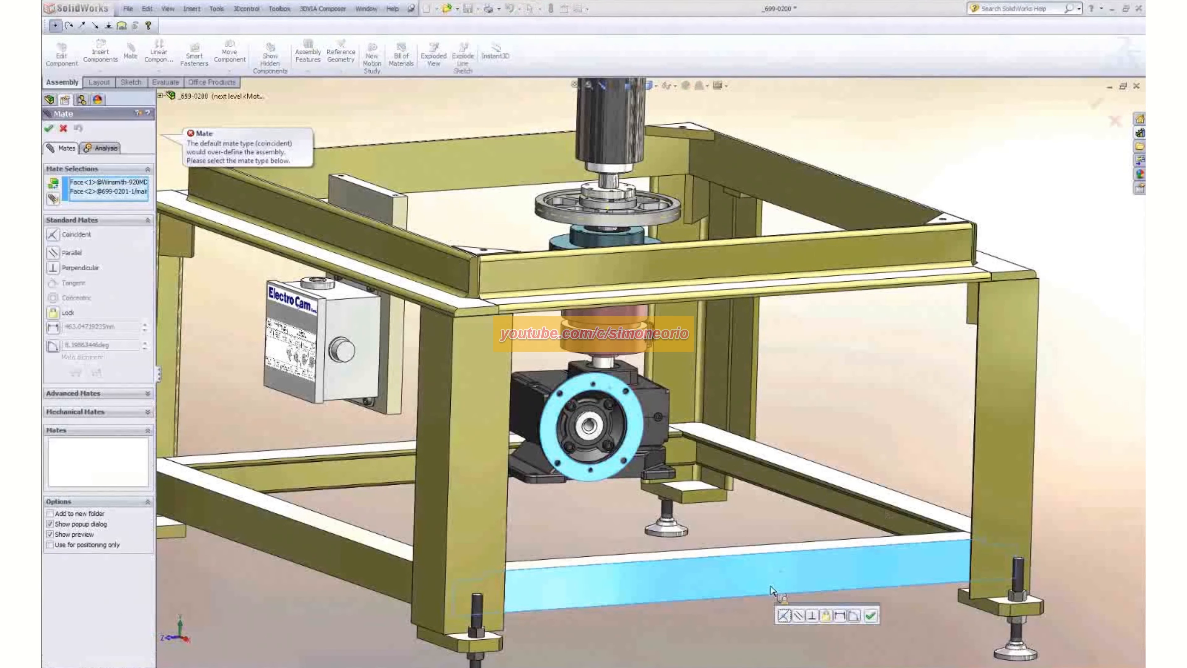
click(798, 615)
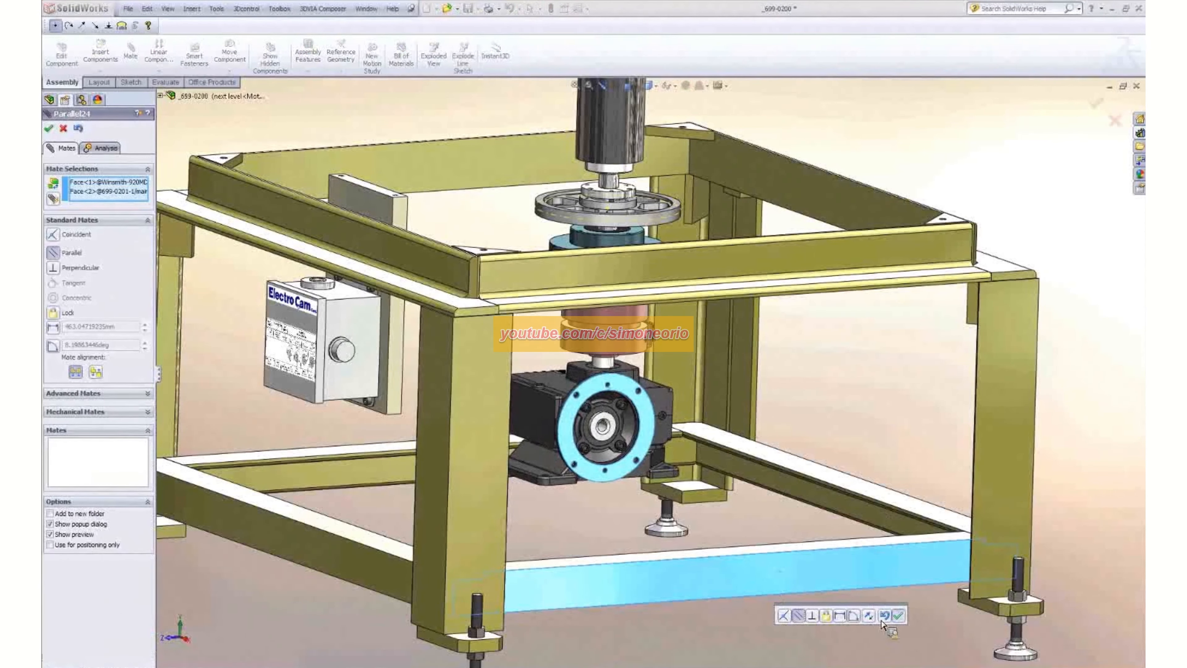
click(898, 615)
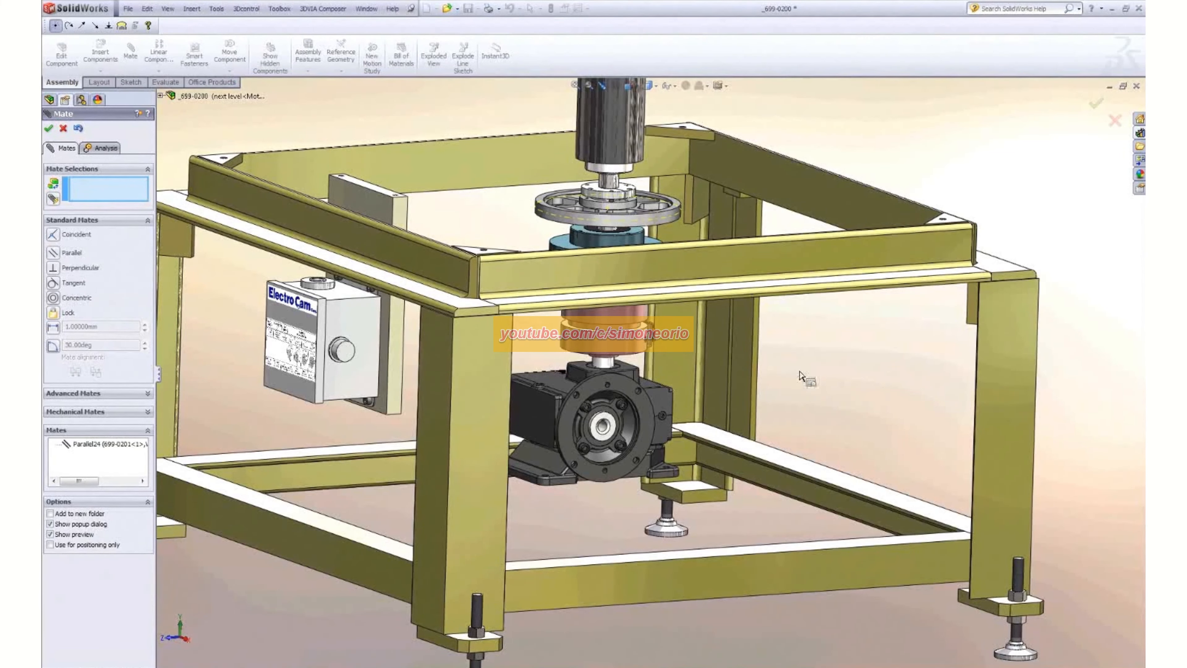
scroll(794, 371, up, 1)
click(63, 129)
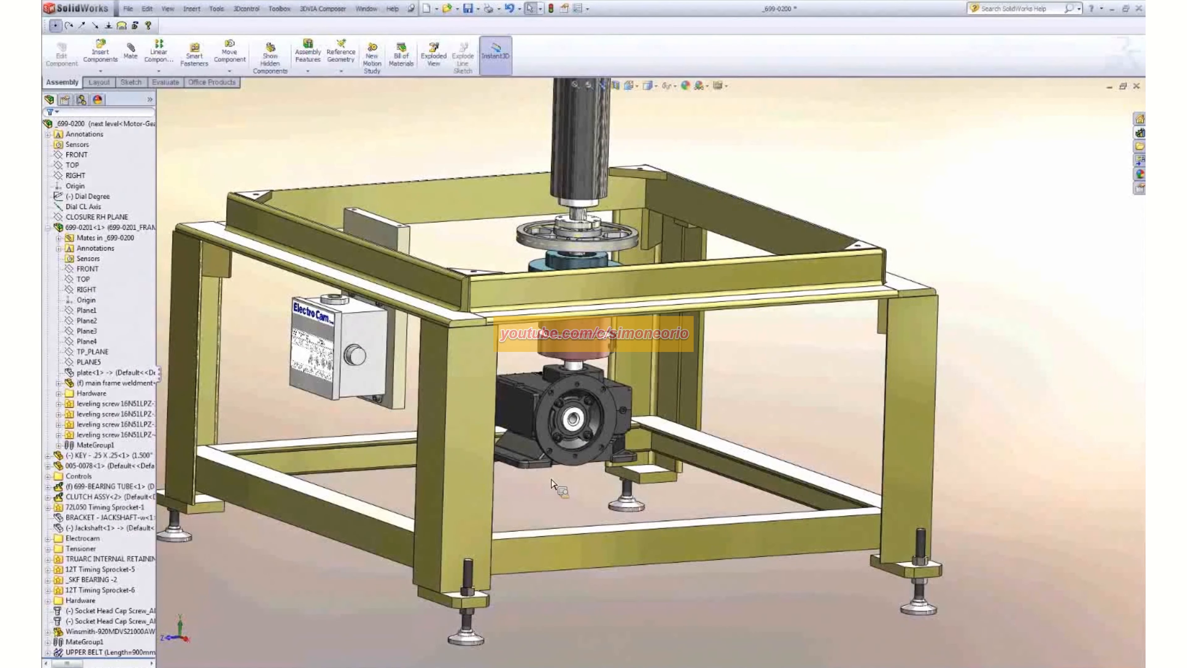
- Edit the main frame weldment in context and start a sketch on the top face of the rear lower frame rail
mouse_move(543, 474)
middle_down()
mouse_move(512, 391)
mouse_move(544, 489)
middle_up()
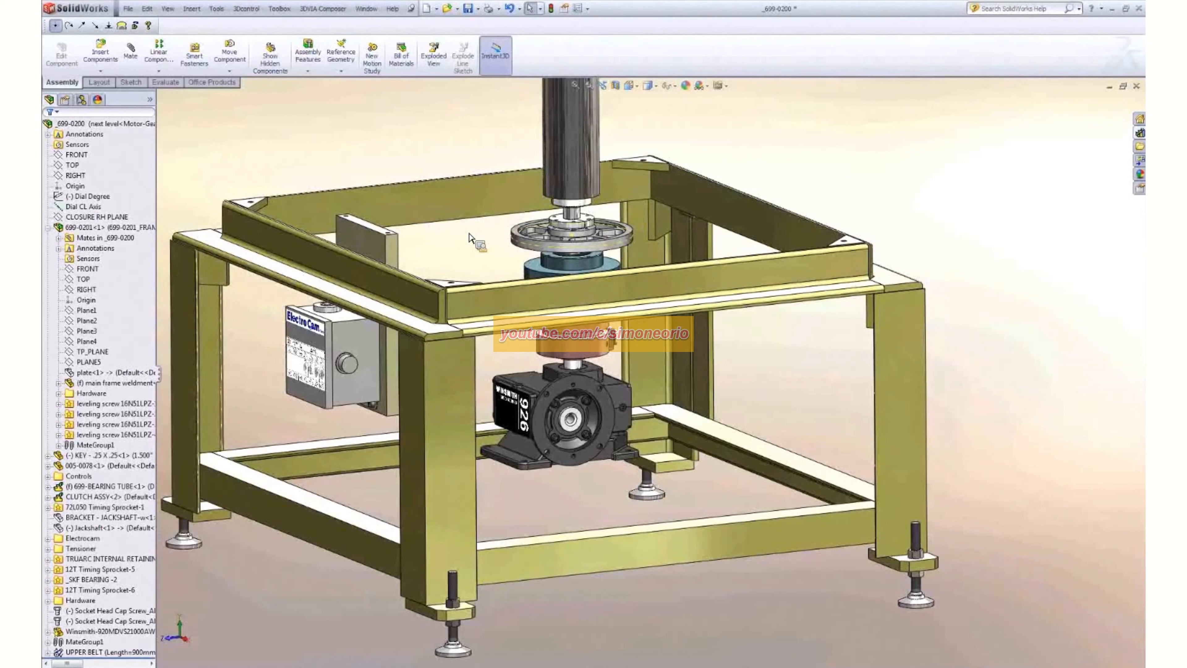
click(527, 424)
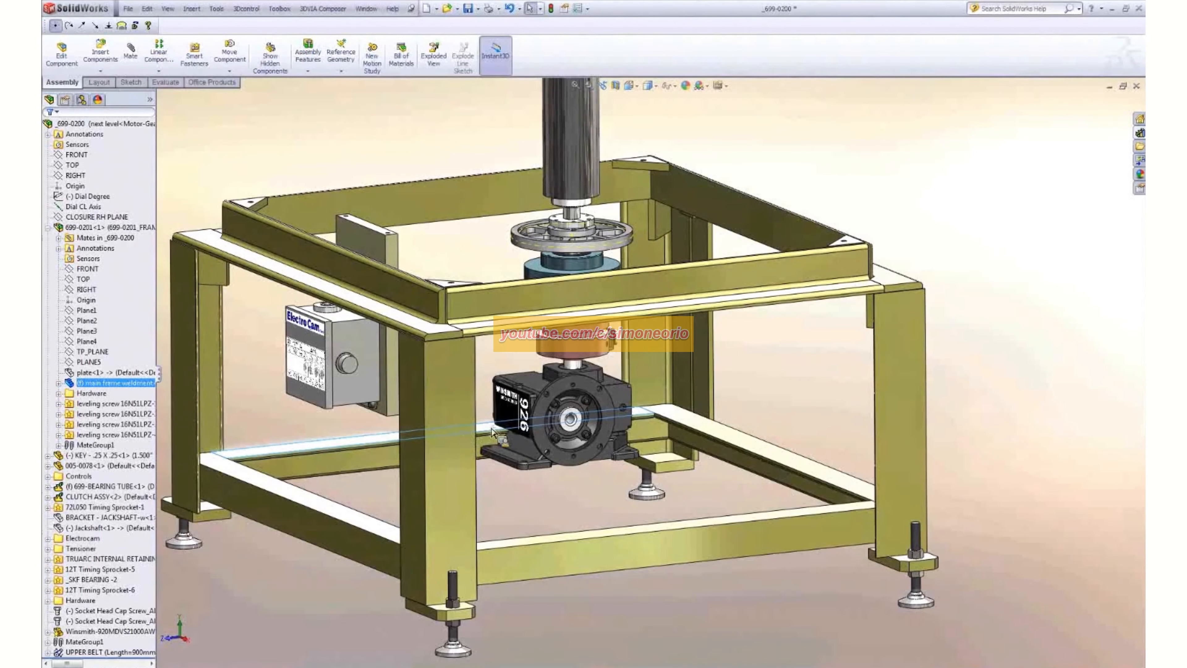
click(512, 380)
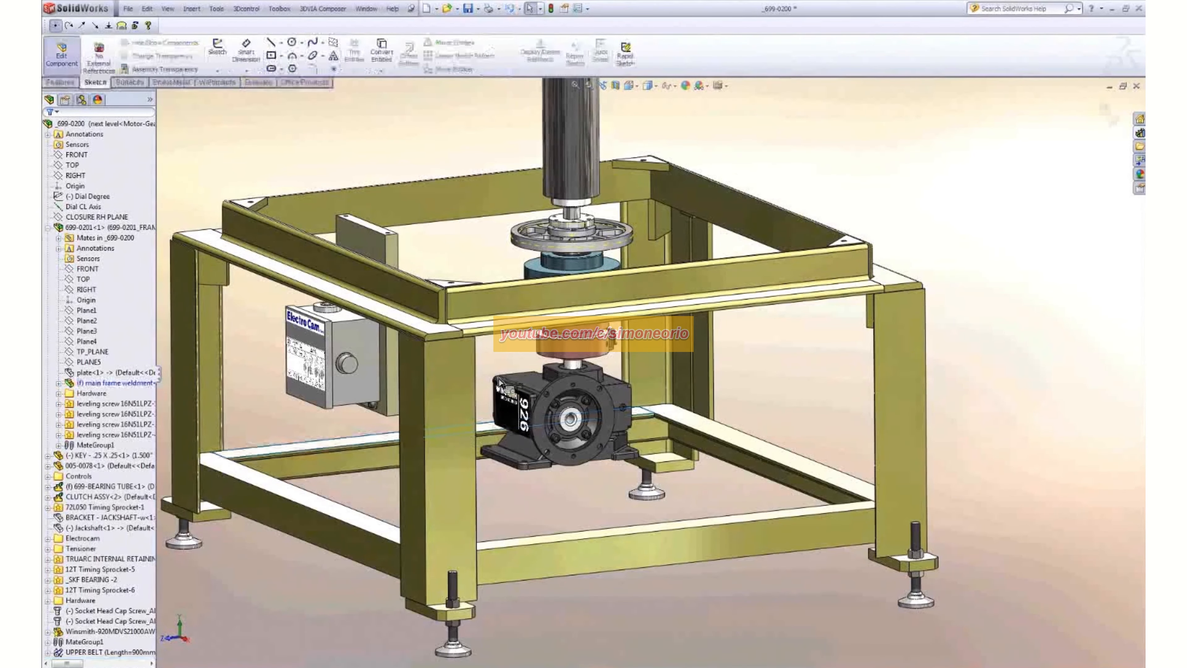
click(489, 434)
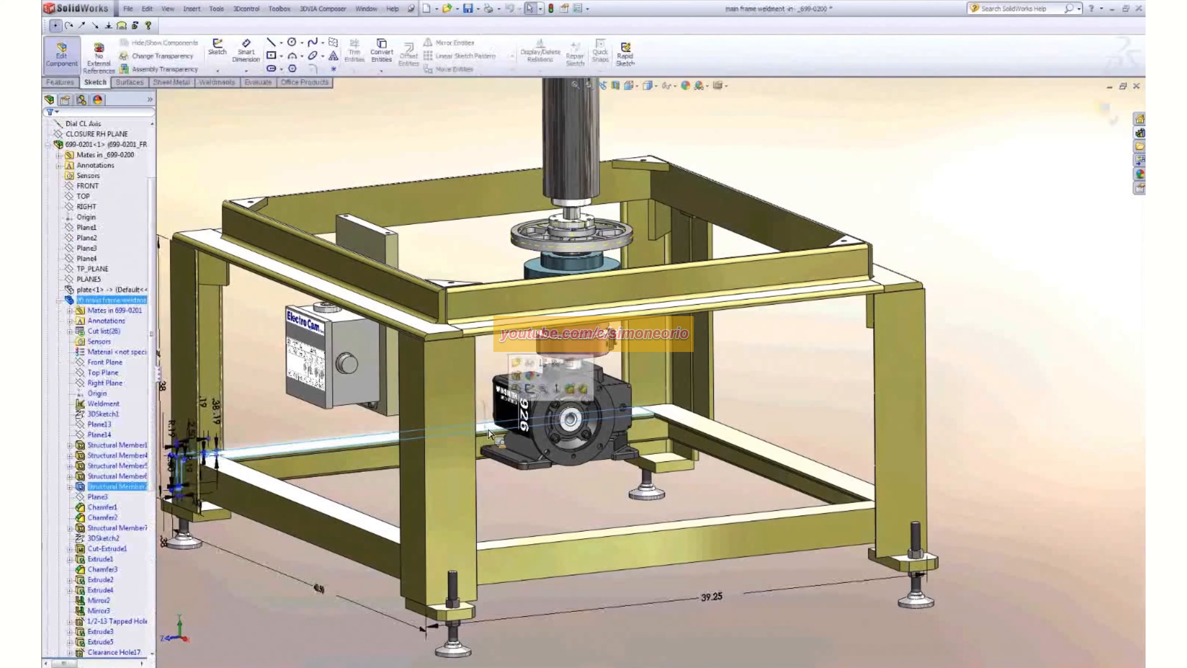
click(530, 390)
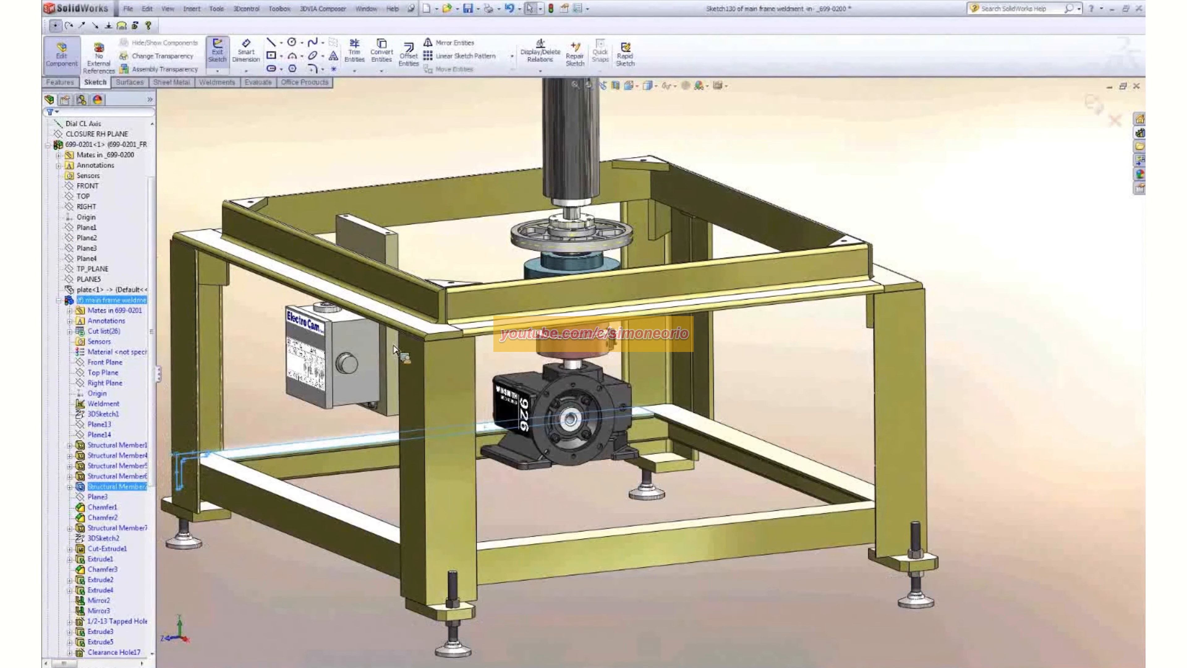
- In top view, sketch two horizontal lines aligned with the opposite edges of the gearbox base, extending toward its flange side, and exit the sketch
key(ctrl+5)
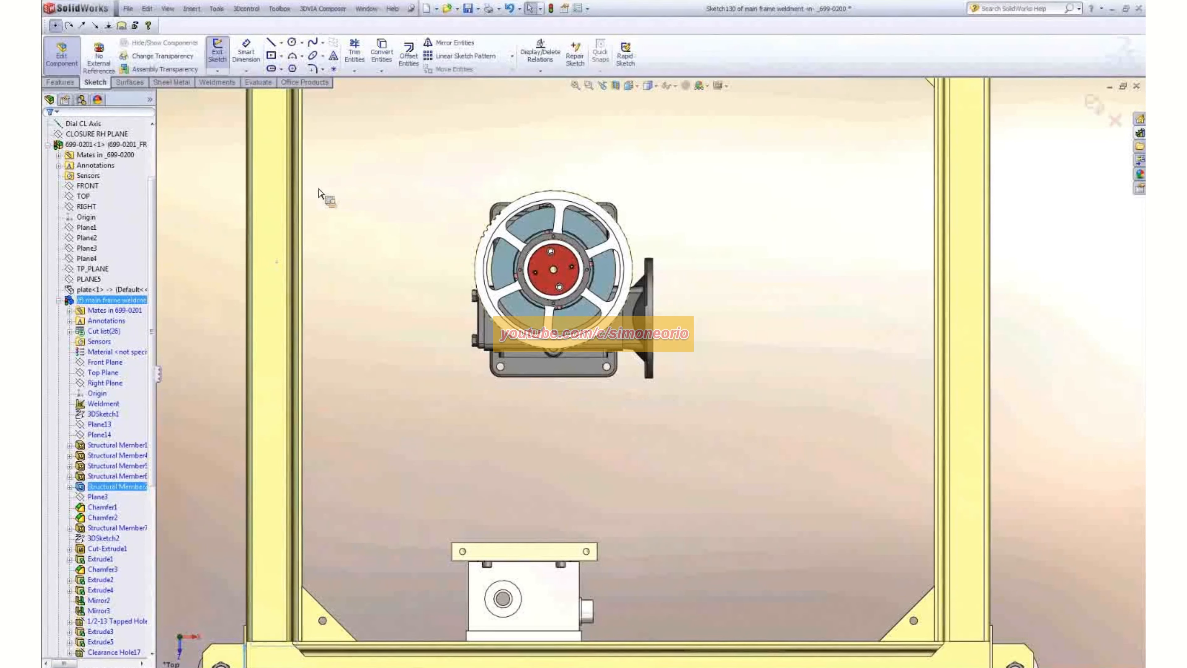
key(l)
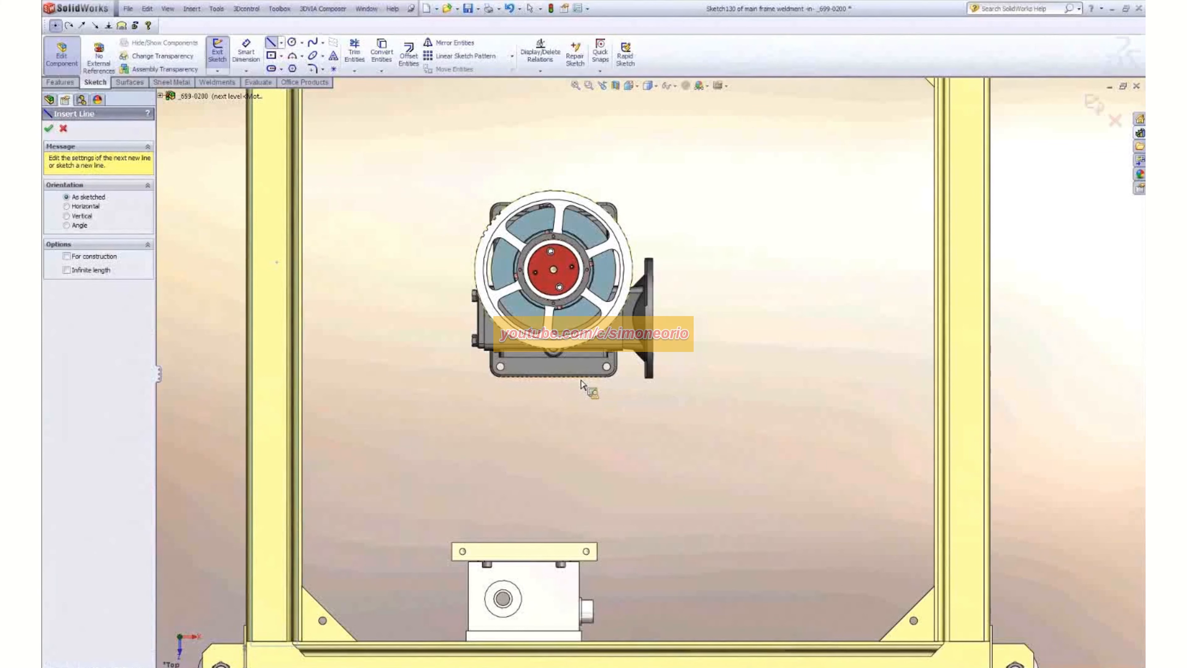
click(553, 377)
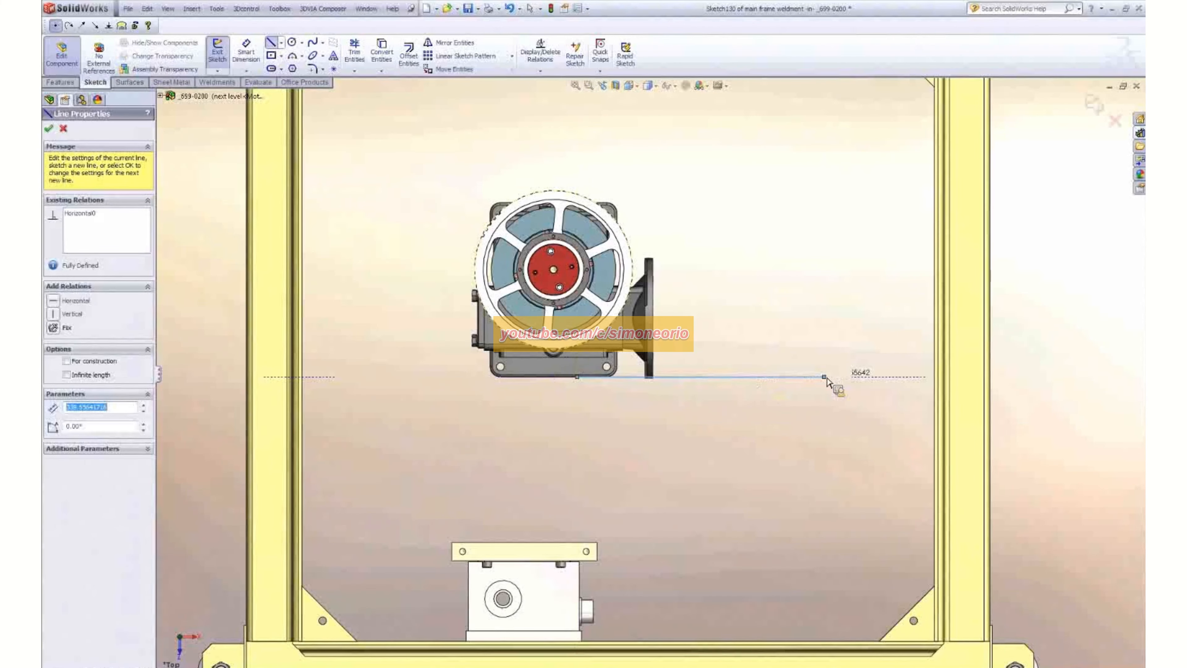
double_click(824, 377)
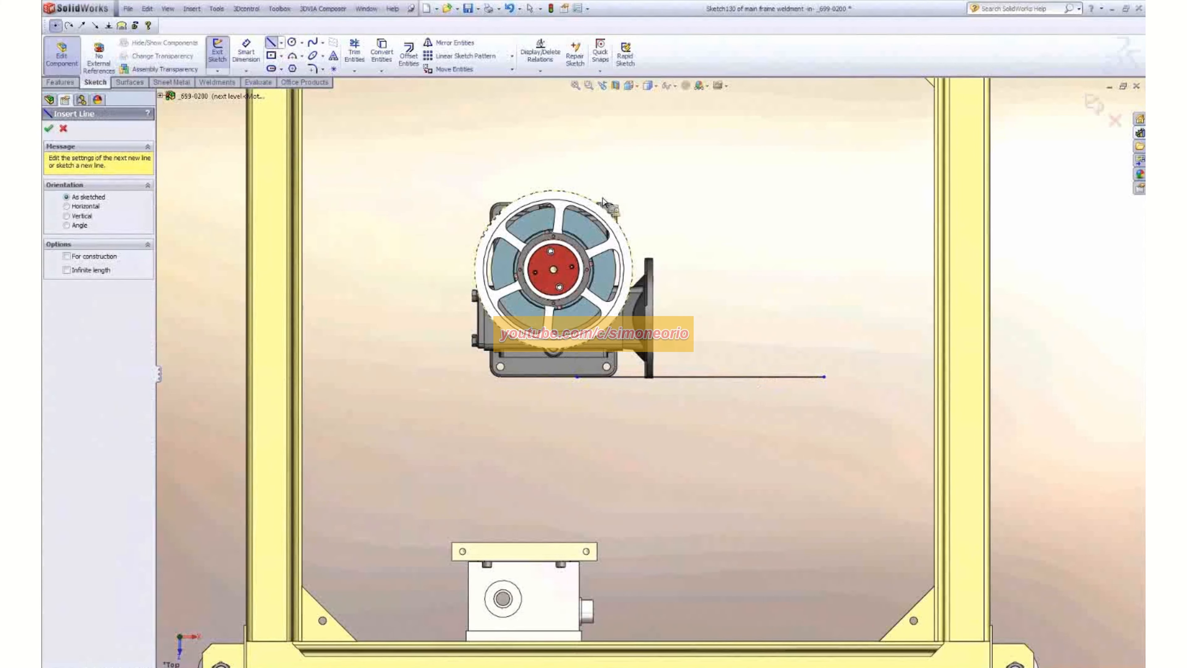
click(590, 201)
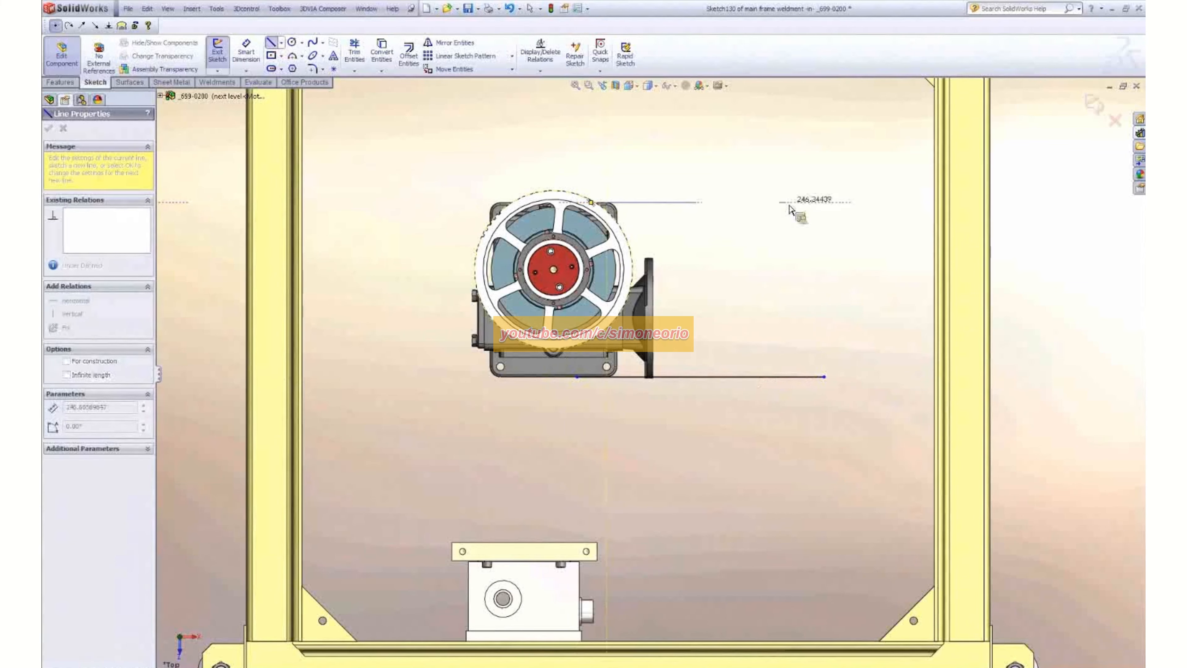
click(787, 203)
key(Escape)
scroll(709, 177, down, 1)
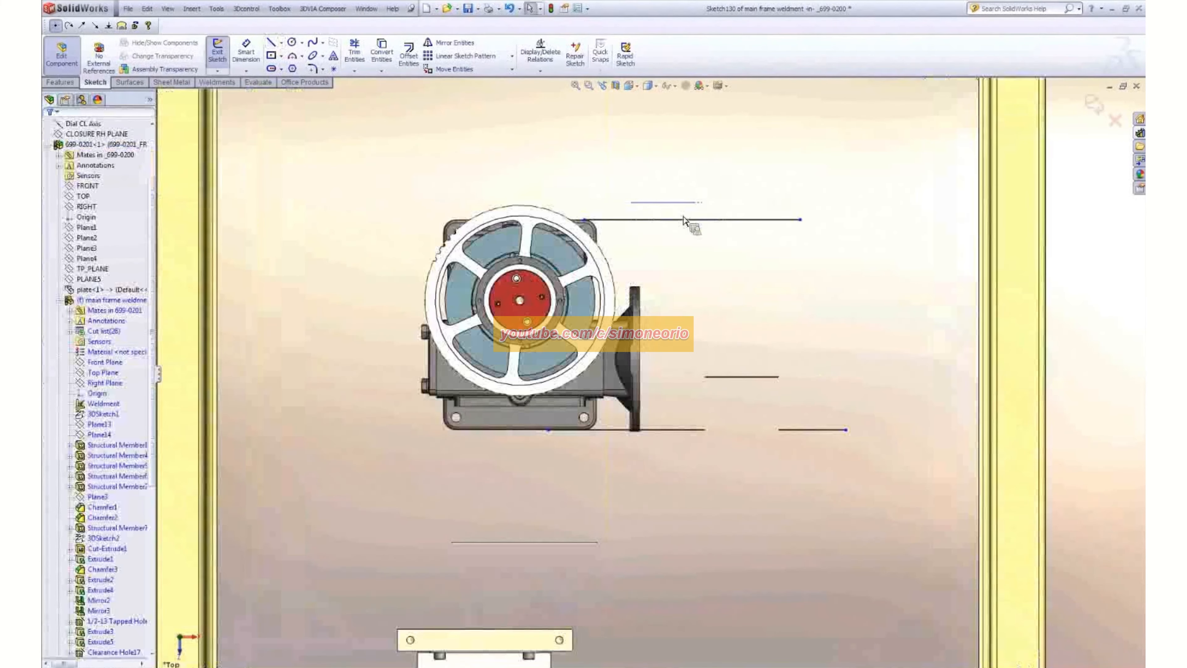
scroll(720, 497, up, 3)
middle_drag(720, 496, 627, 234)
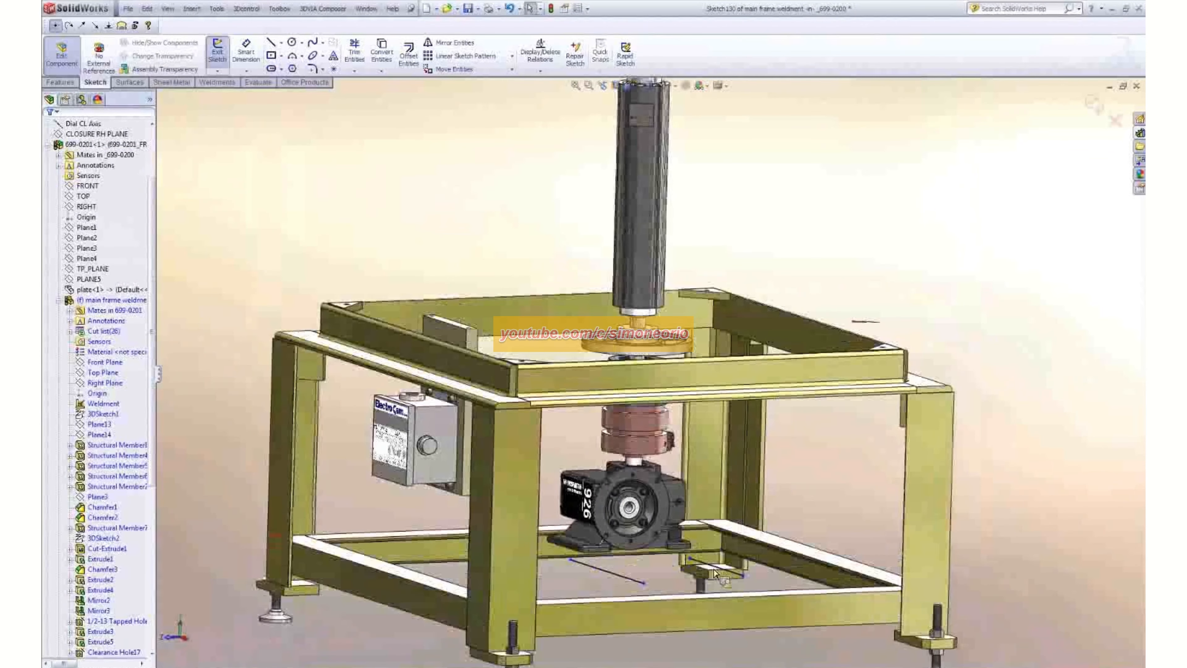
scroll(714, 566, up, 1)
scroll(720, 563, down, 2)
scroll(673, 554, down, 1)
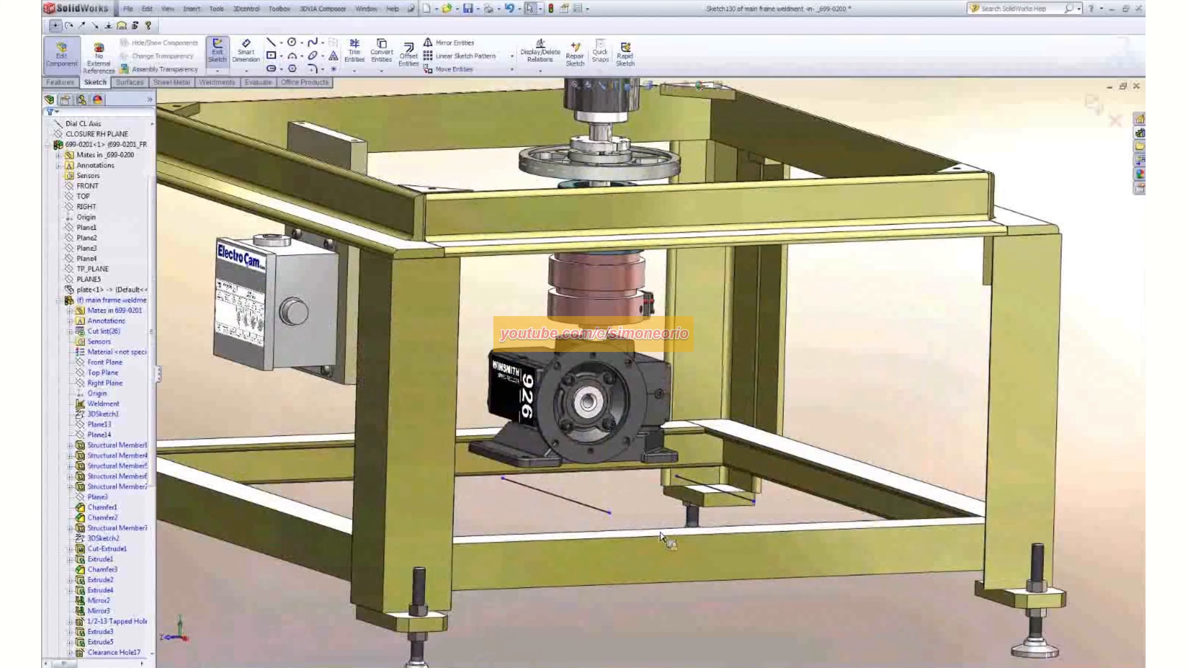
click(217, 52)
- Start a structural member with an iso rectangular tube profile, size 60 x 40 x 3.2, along the sketch line nearest the ElectroCam box
click(217, 82)
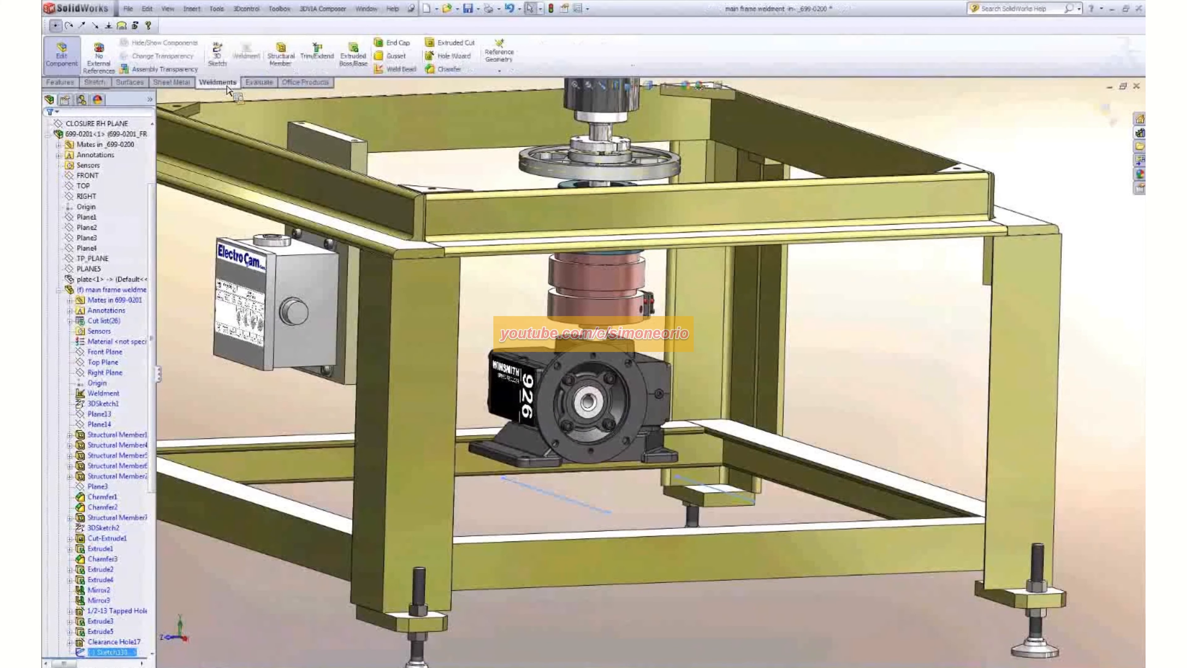
click(292, 55)
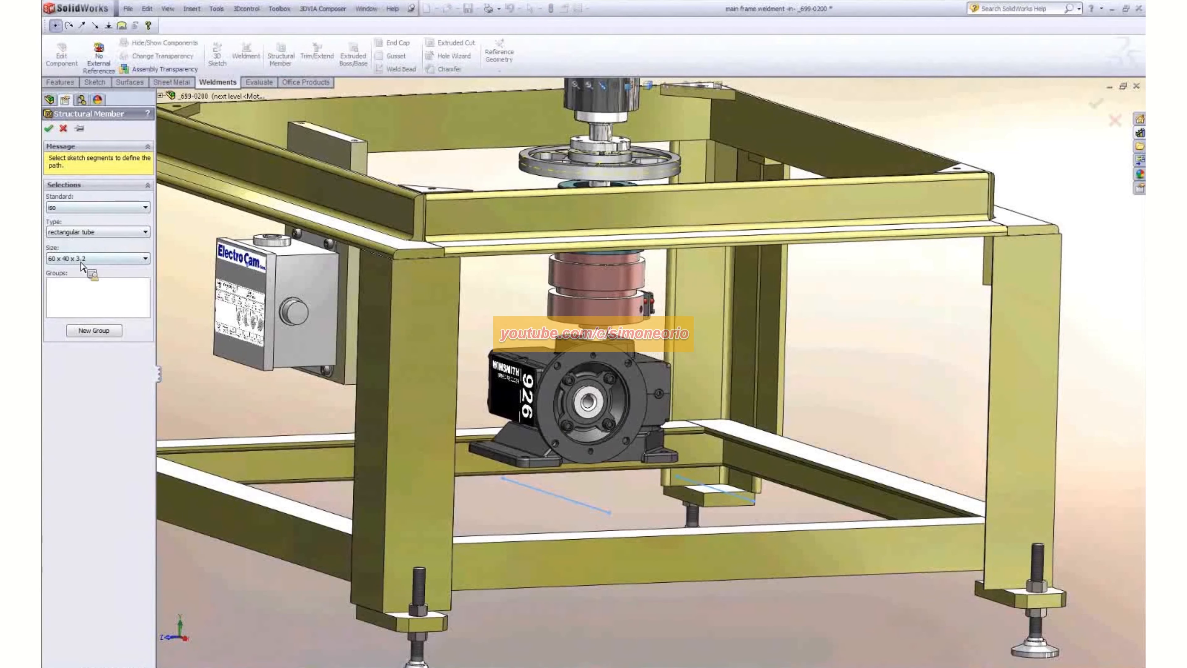
click(82, 207)
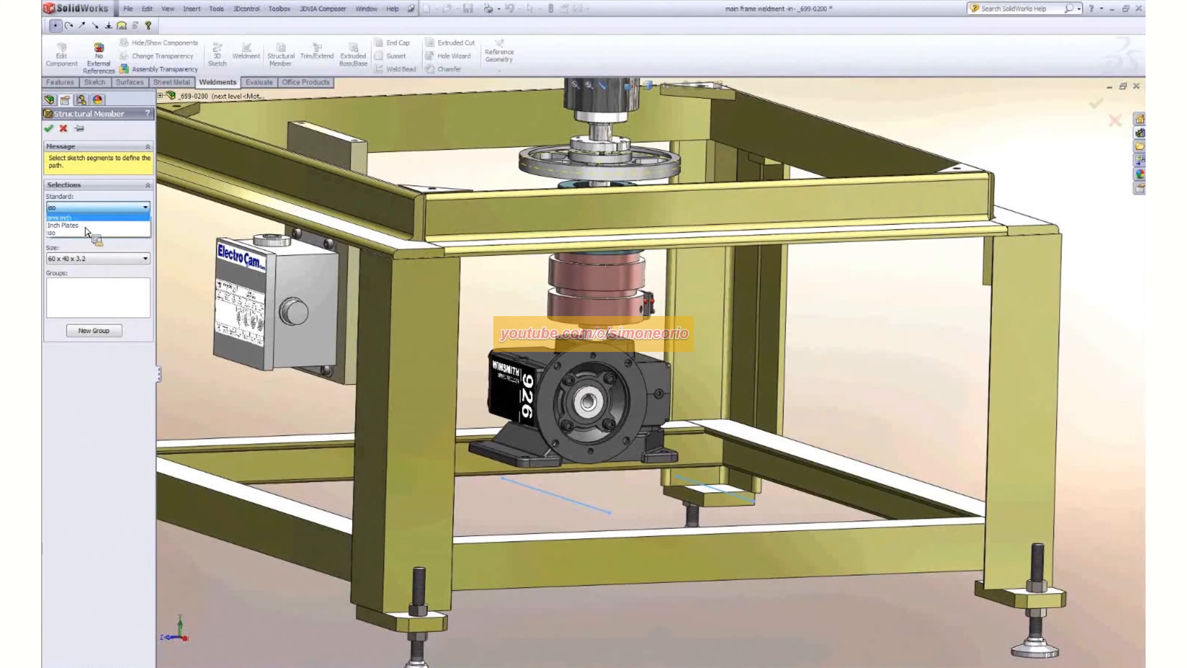
click(86, 232)
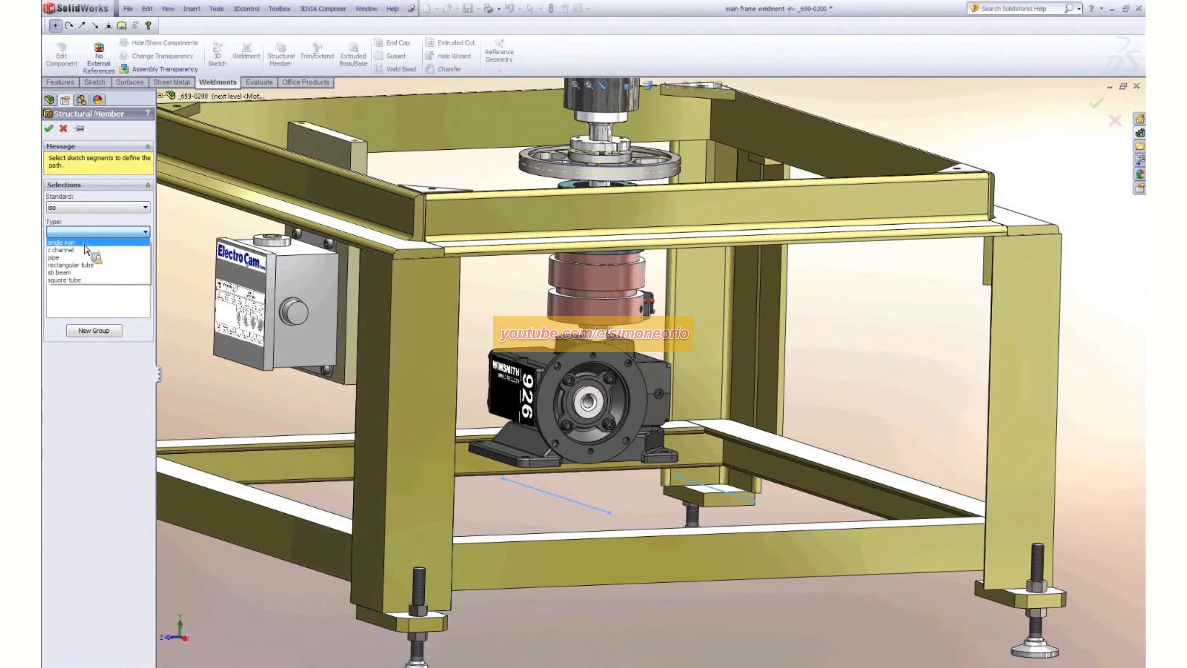
click(86, 267)
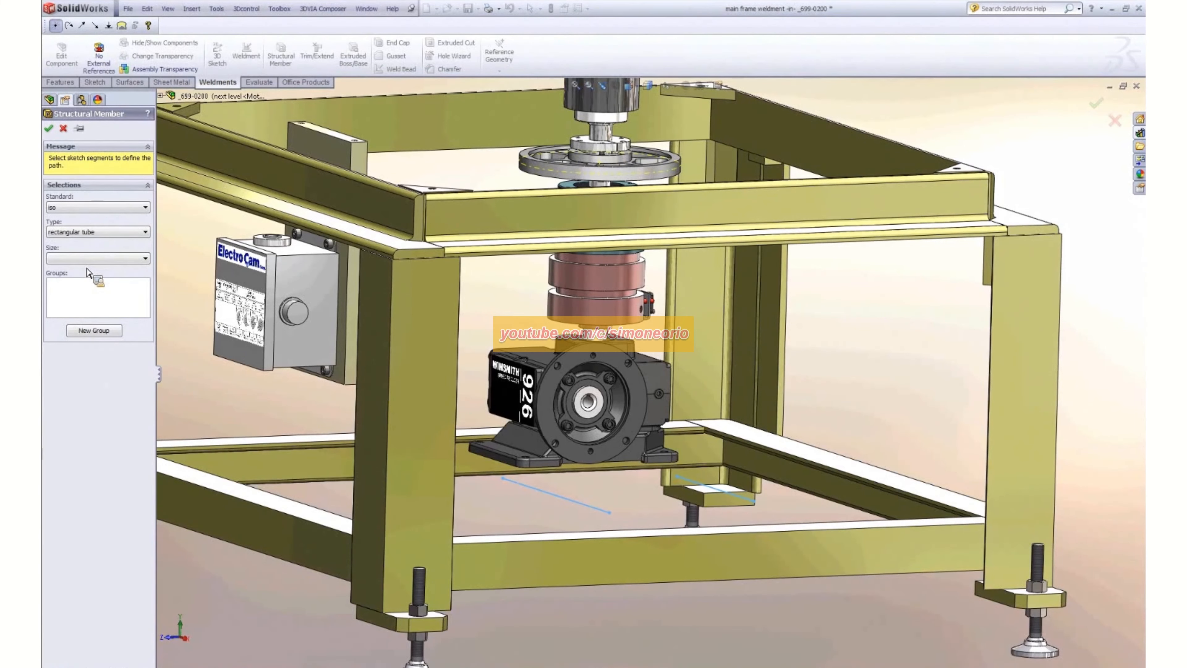
click(91, 258)
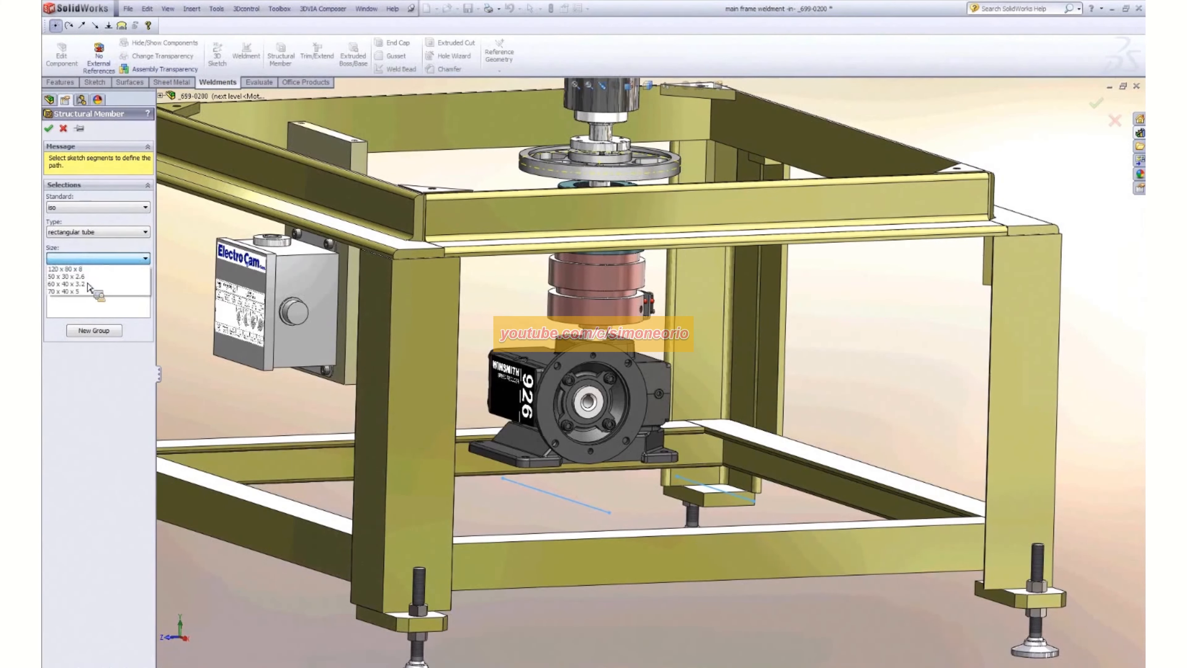
click(71, 284)
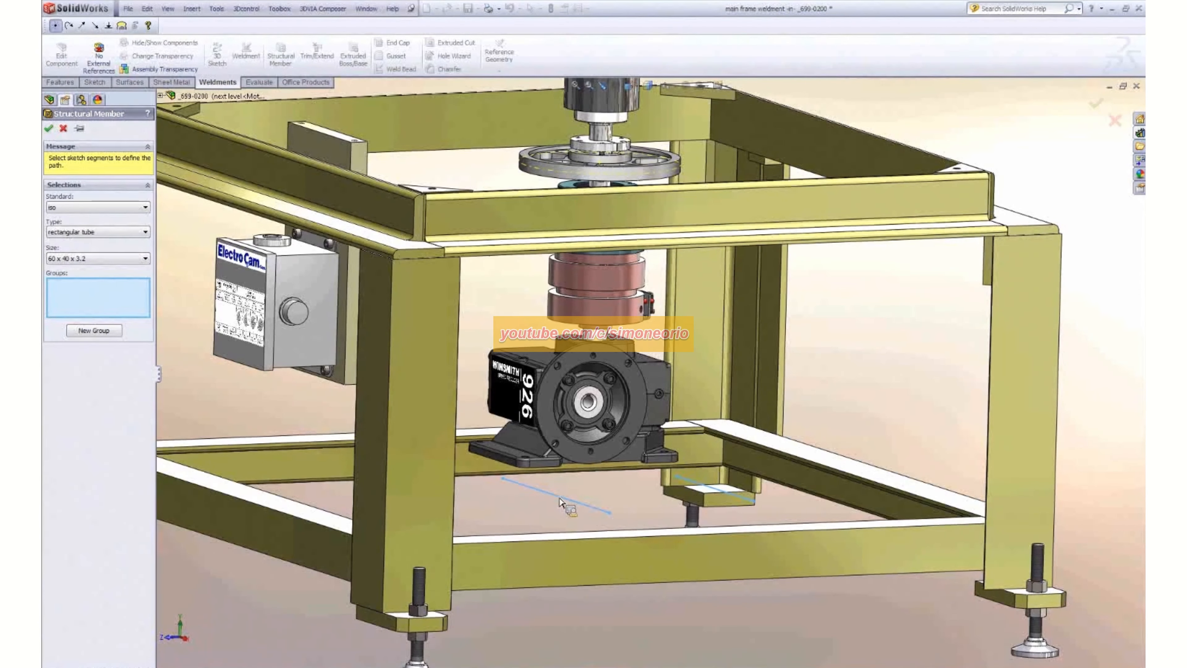
click(562, 503)
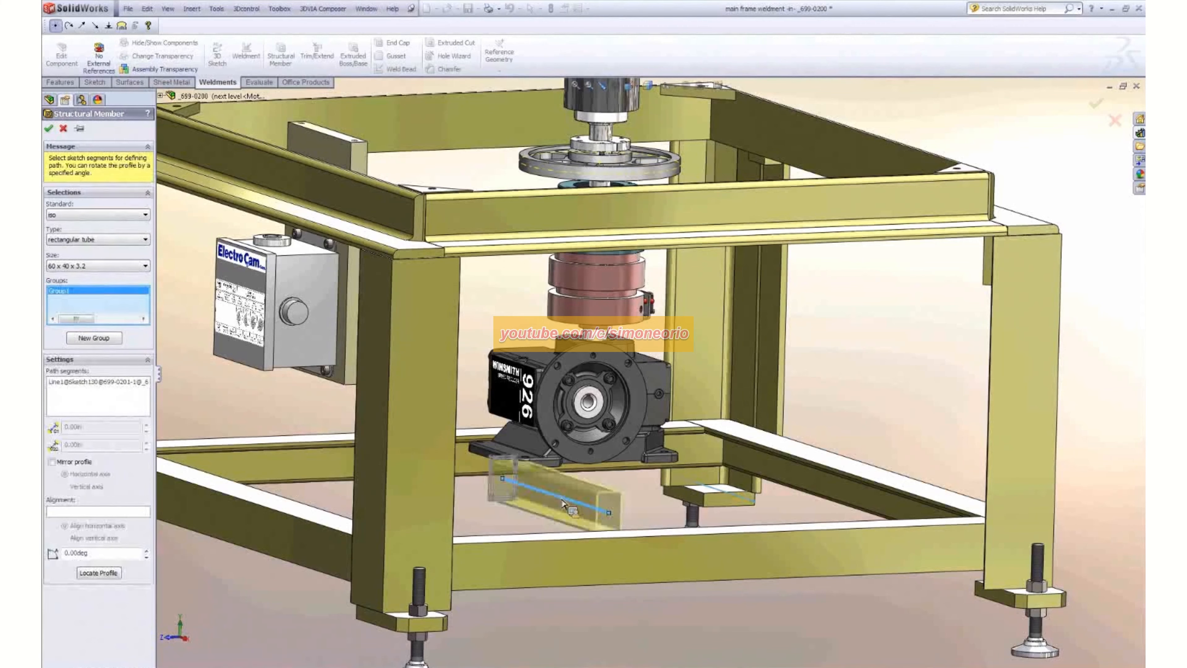
- Relocate the tube profile so the midpoint of its top edge coincides with the end point of the path line
mouse_move(647, 511)
middle_down()
mouse_move(622, 511)
mouse_move(645, 510)
mouse_move(564, 551)
mouse_move(567, 508)
middle_up()
scroll(578, 509, up, 2)
scroll(579, 509, down, 3)
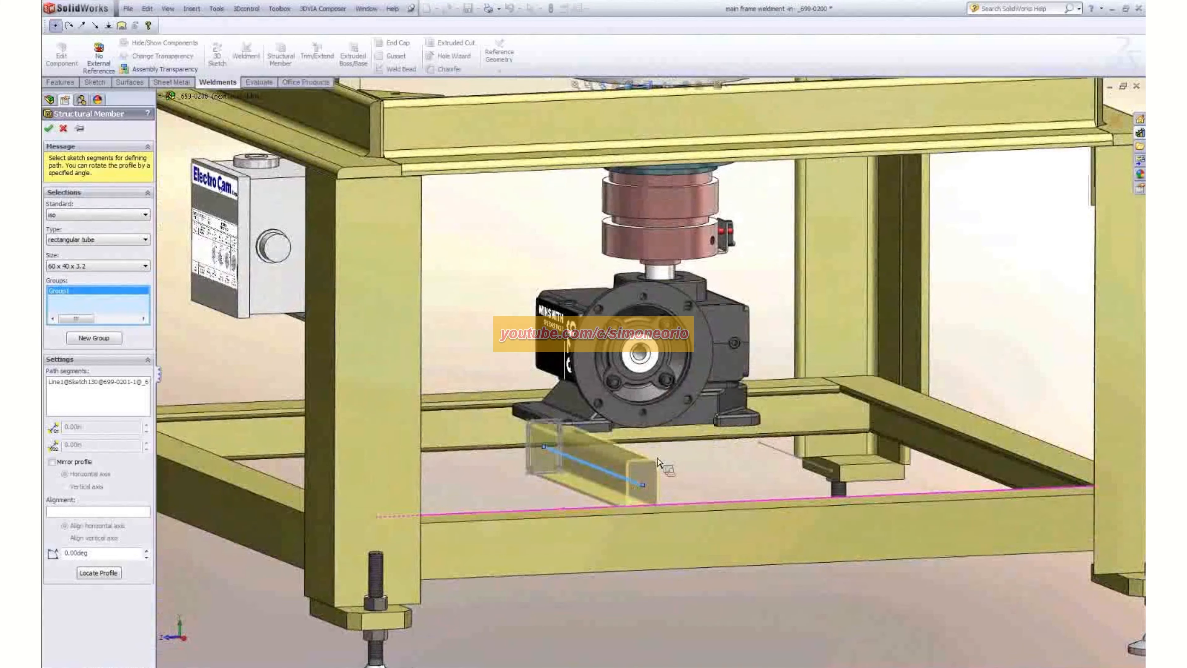
scroll(602, 414, down, 5)
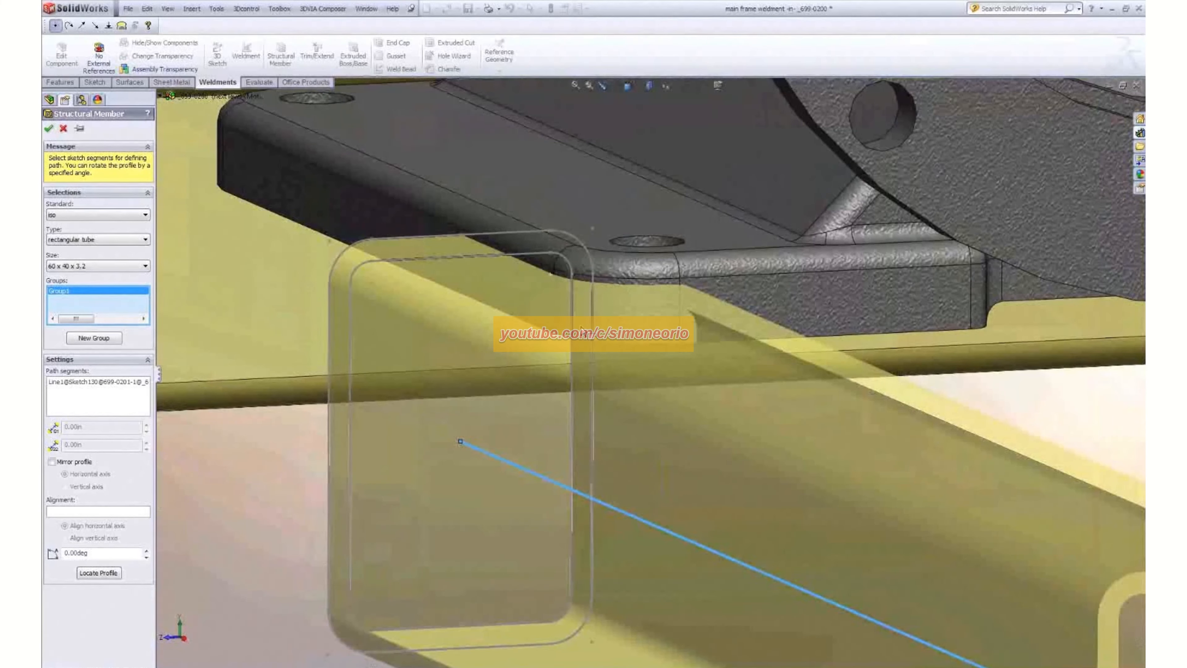
scroll(587, 332, up, 3)
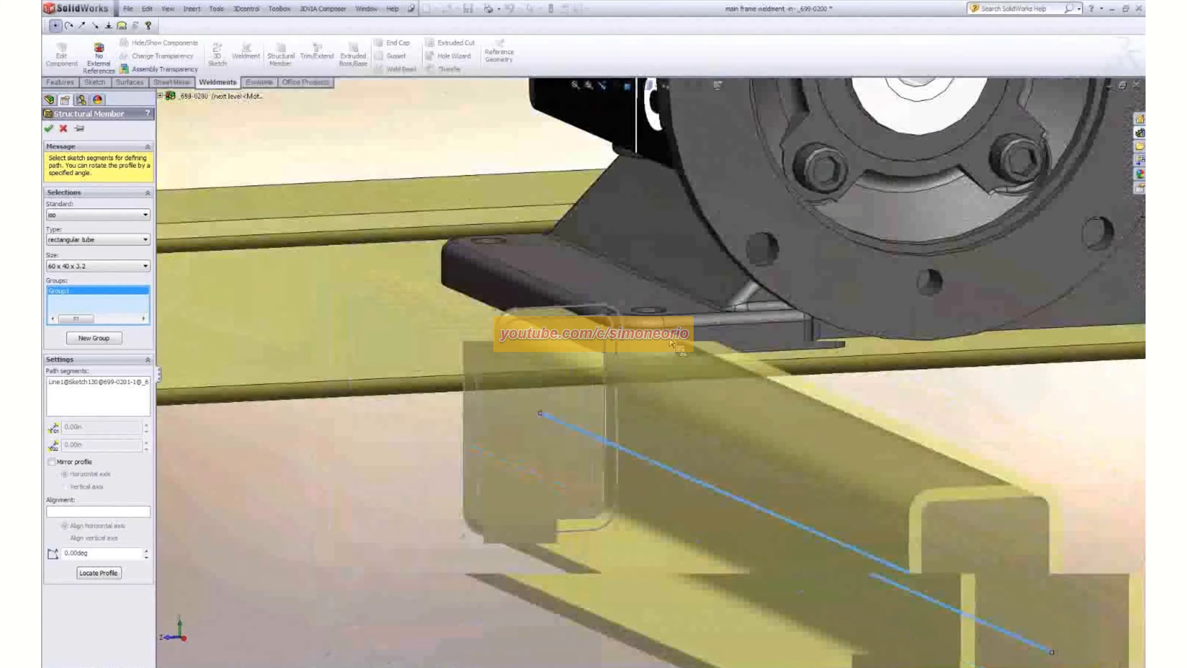
scroll(440, 348, up, 3)
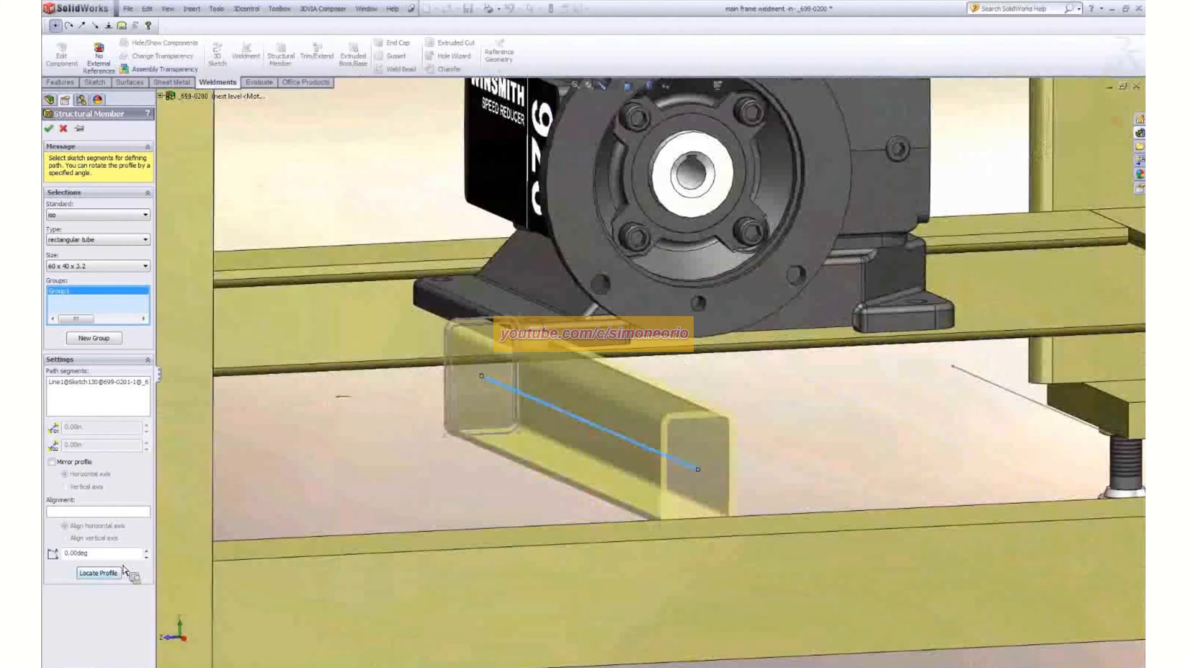
click(101, 575)
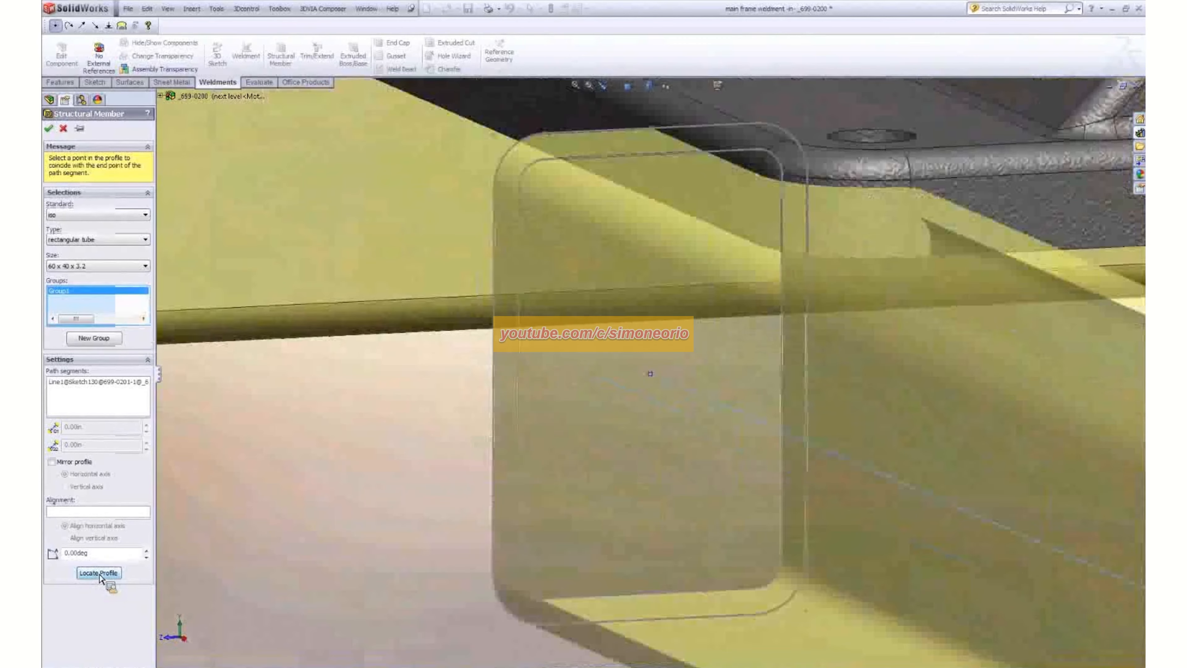
click(654, 133)
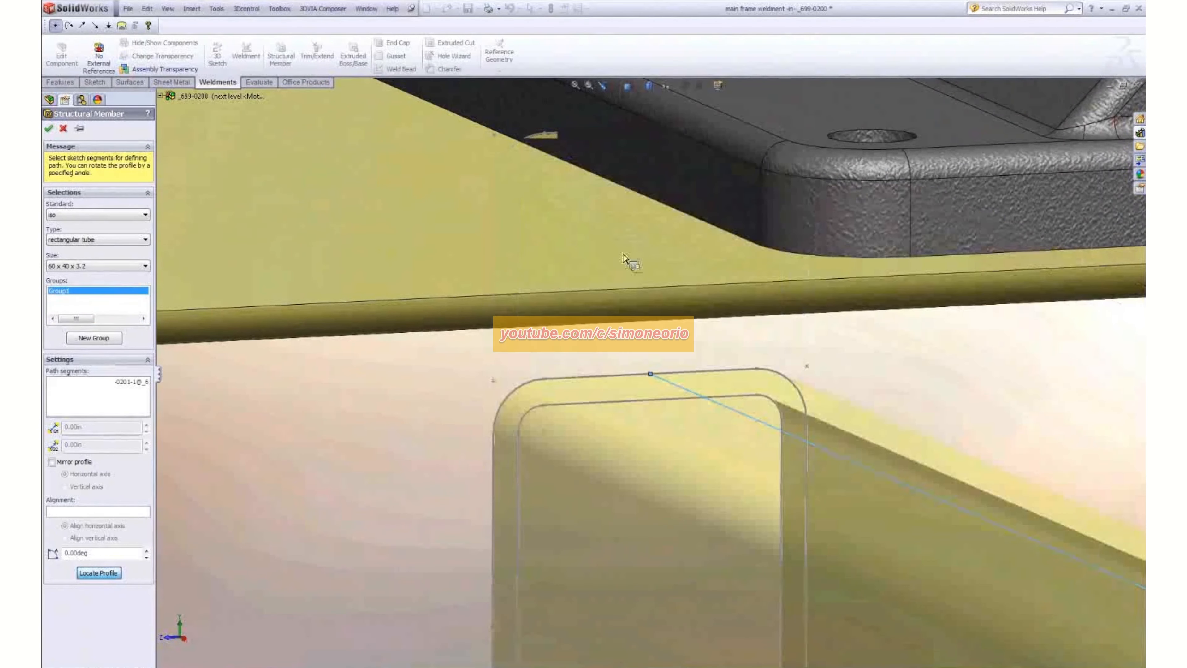
- Add the second sketch line, on the opposite side of the gearbox base, to the same structural member group
scroll(673, 399, up, 10)
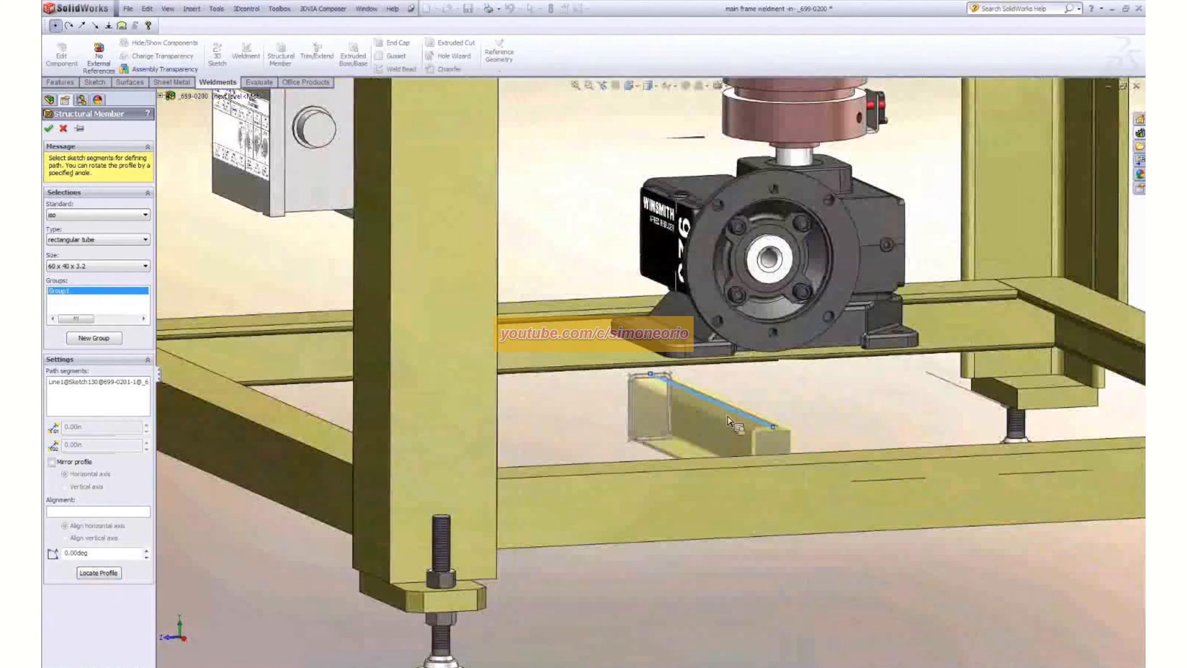
scroll(916, 424, down, 2)
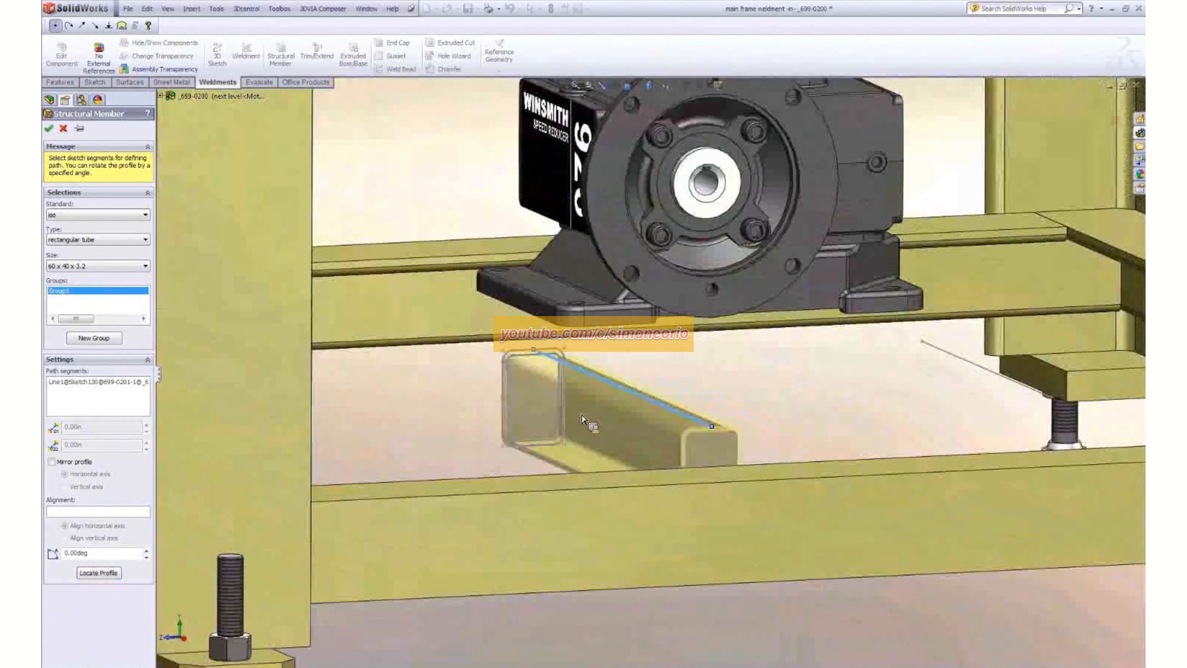
click(975, 366)
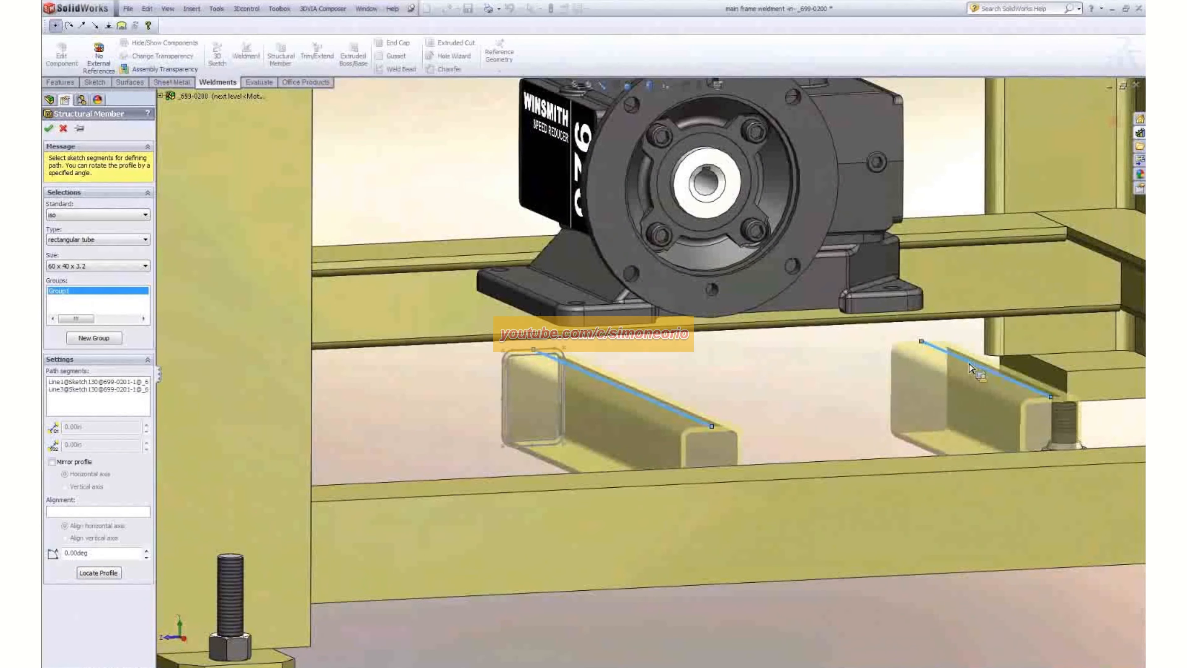
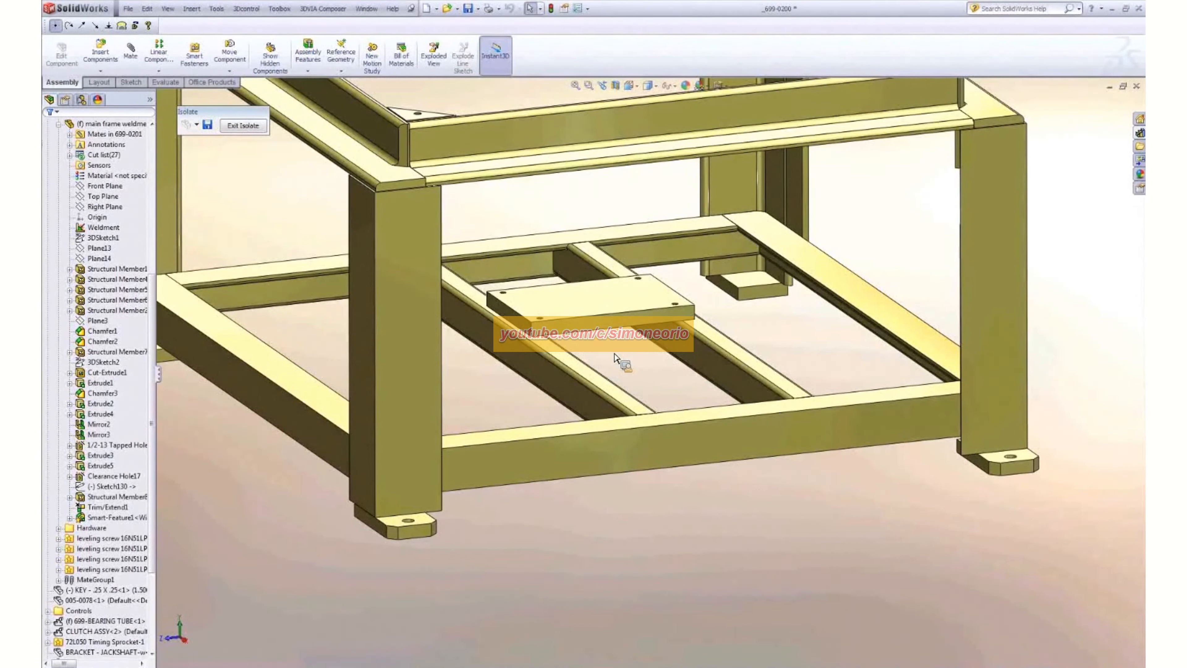
- End the isolated view of the main frame weldment and review the gearbox on its tube supports in the full assembly
click(243, 125)
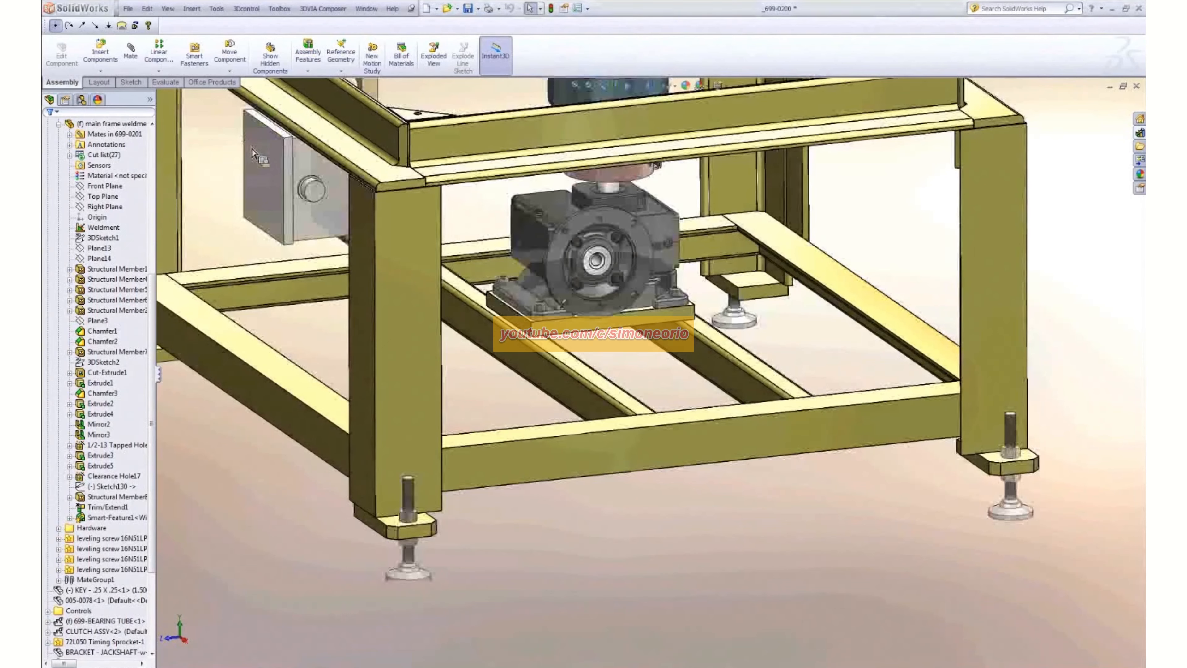
scroll(626, 257, up, 3)
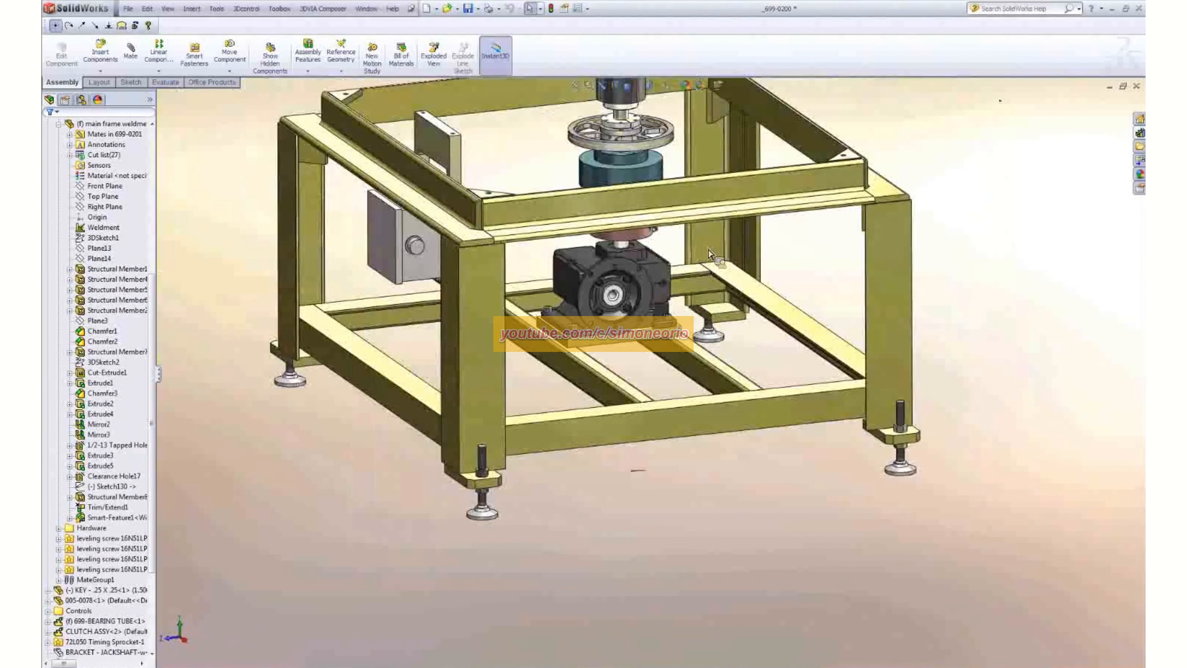
scroll(664, 262, down, 5)
scroll(665, 262, up, 4)
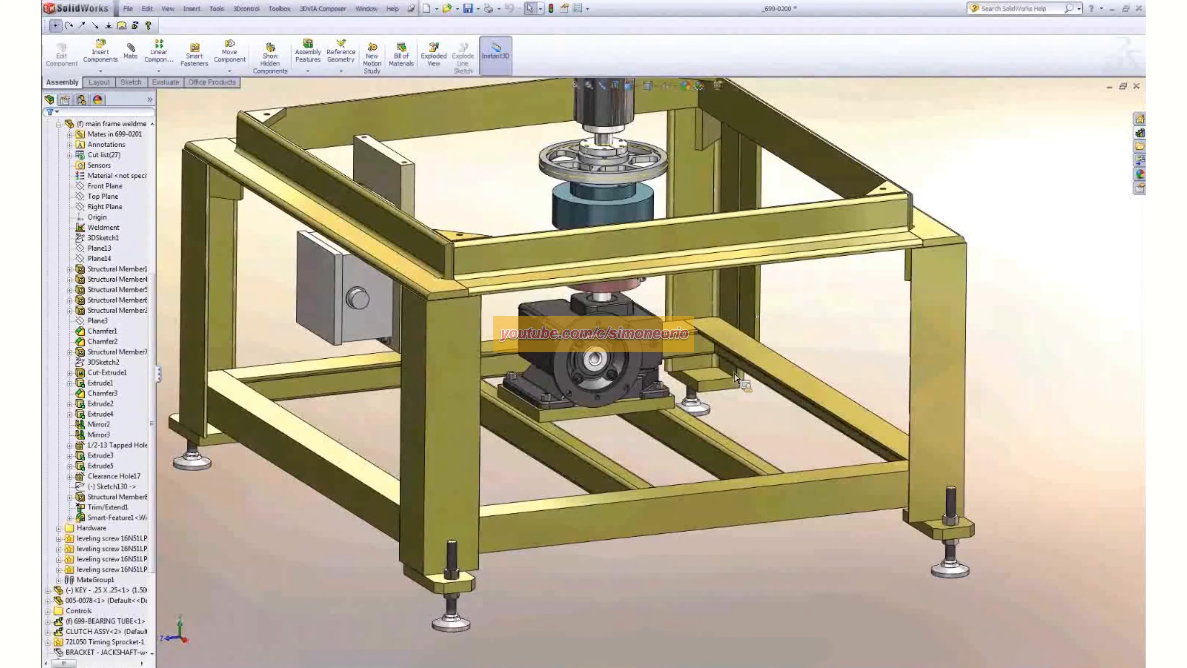
scroll(726, 392, up, 1)
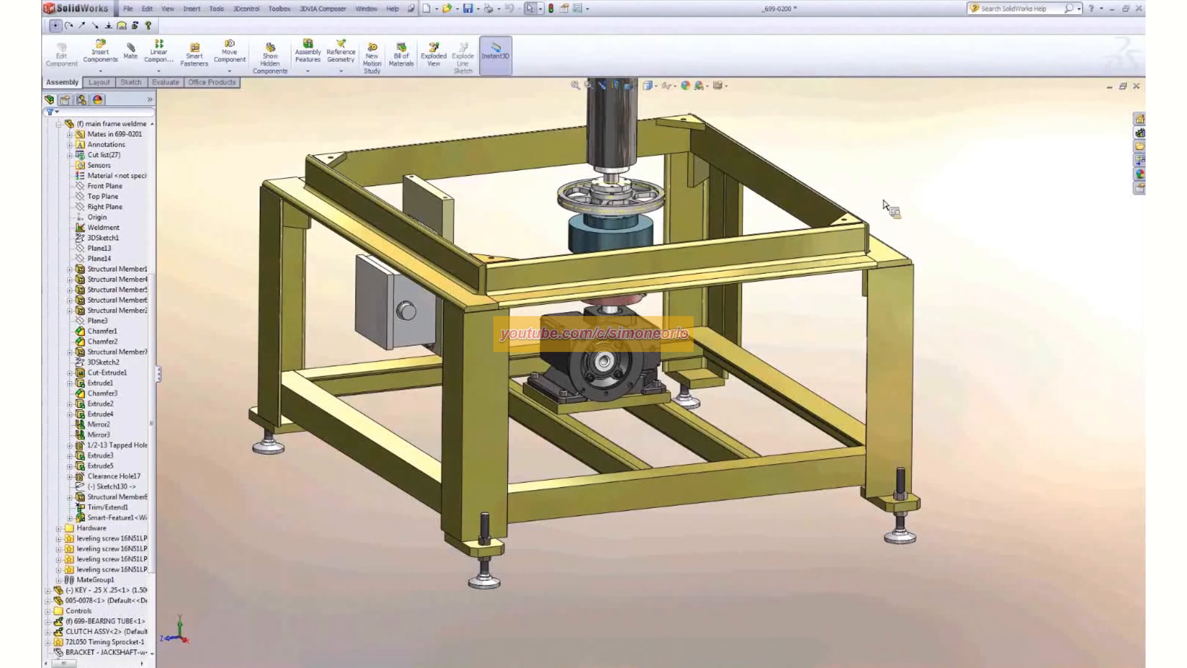
- Add the B-VM3534 motor from the design library and mount it on the gearbox's round flange
click(1140, 133)
scroll(522, 398, up, 4)
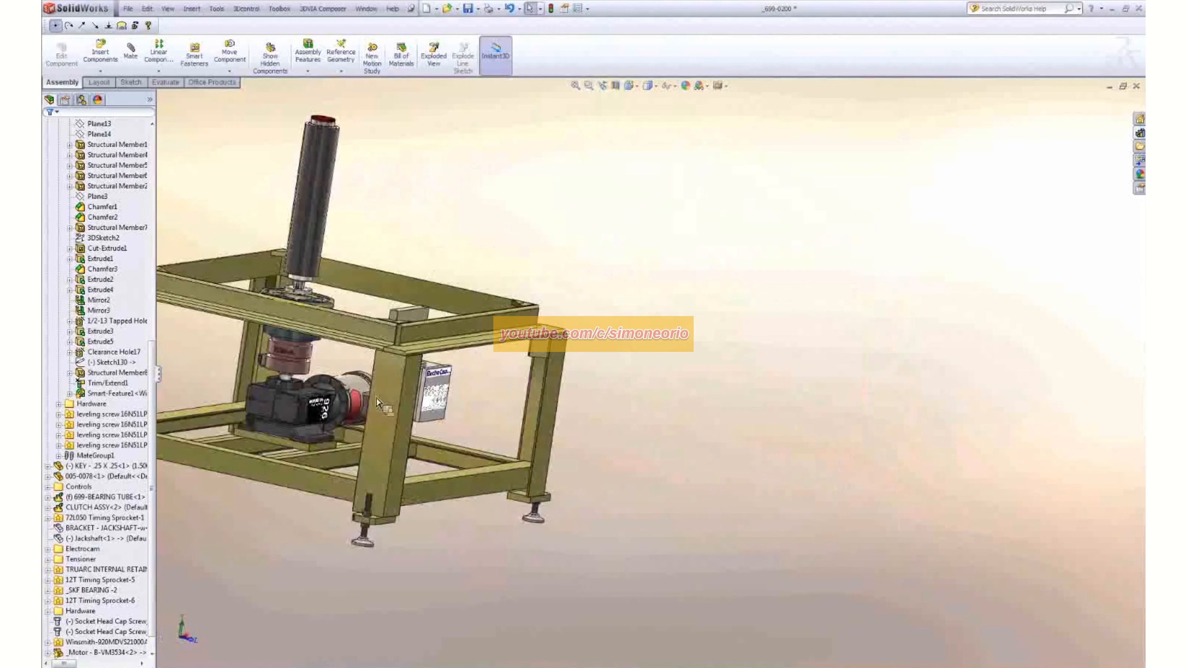
- Insert the motor's smart features with their socket head cap screws, using the motor's front face as reference
scroll(312, 392, down, 6)
scroll(388, 400, down, 3)
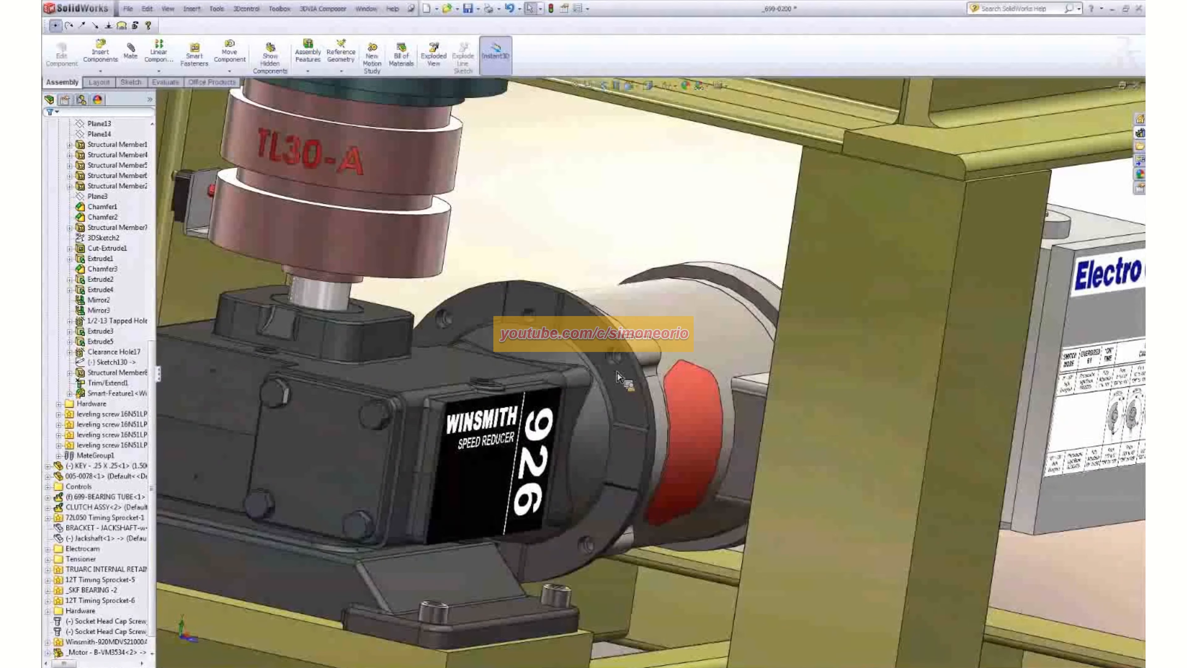
scroll(624, 369, down, 2)
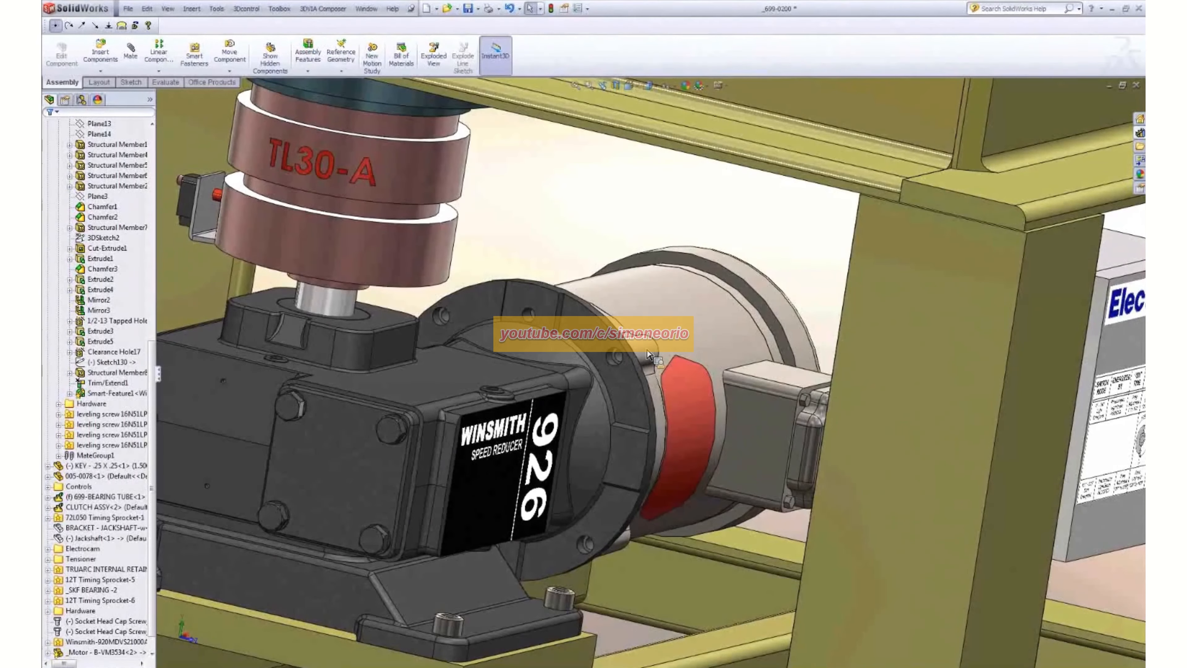
right_click(648, 355)
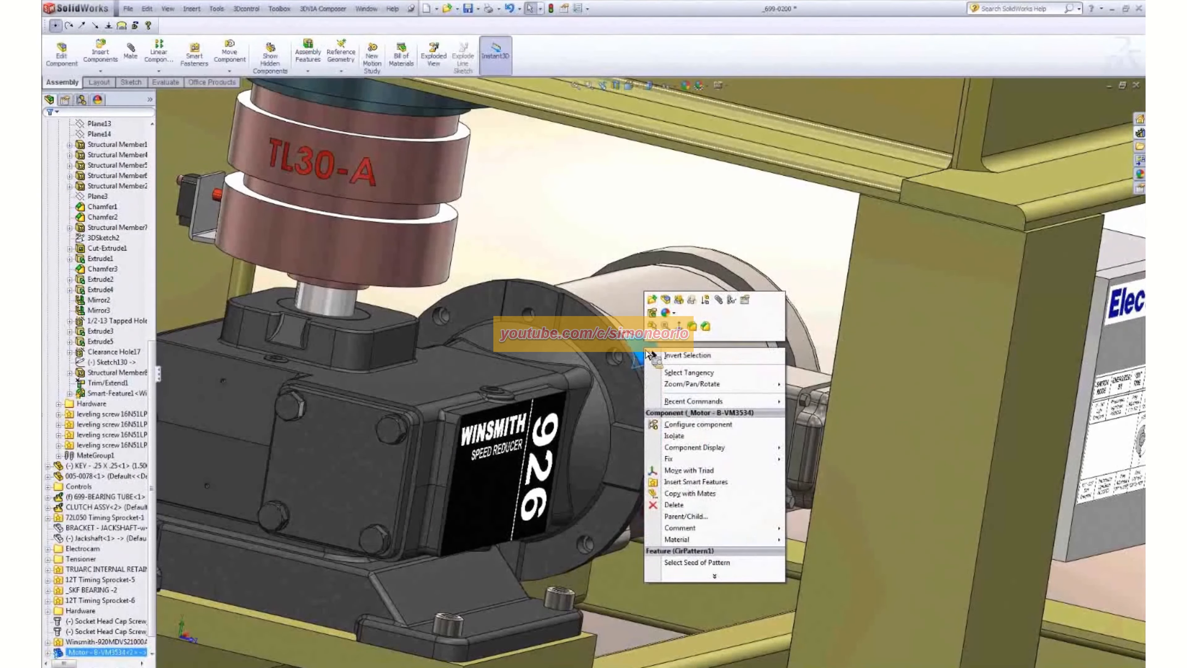
click(703, 482)
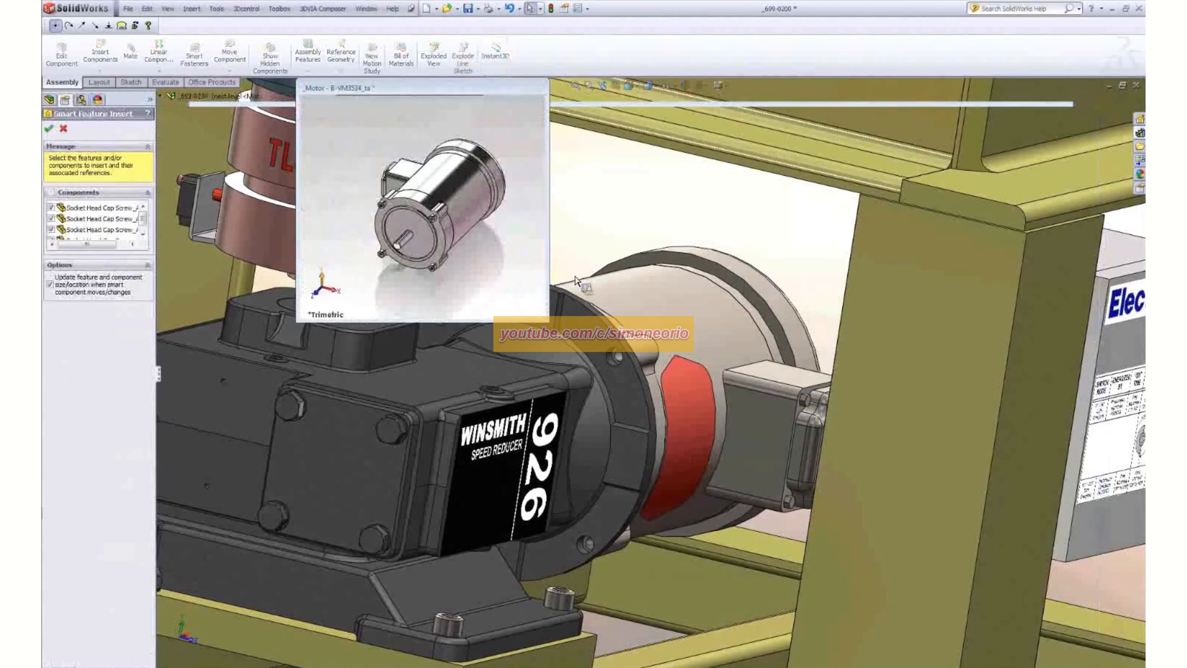
click(426, 224)
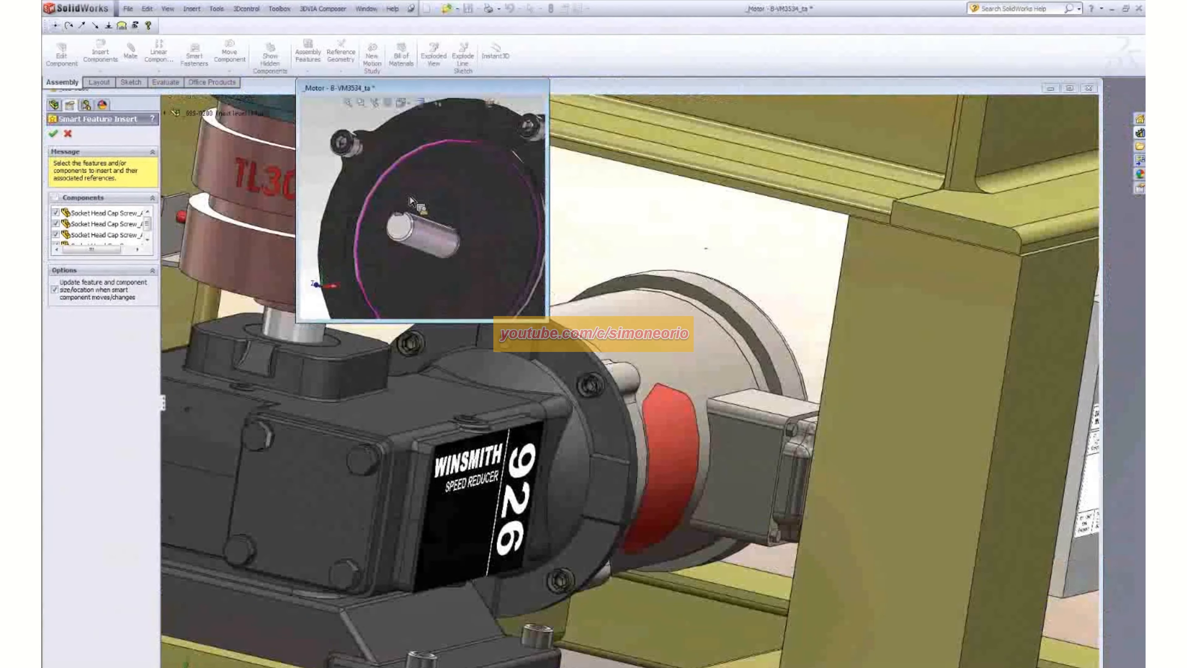
middle_drag(411, 201, 364, 137)
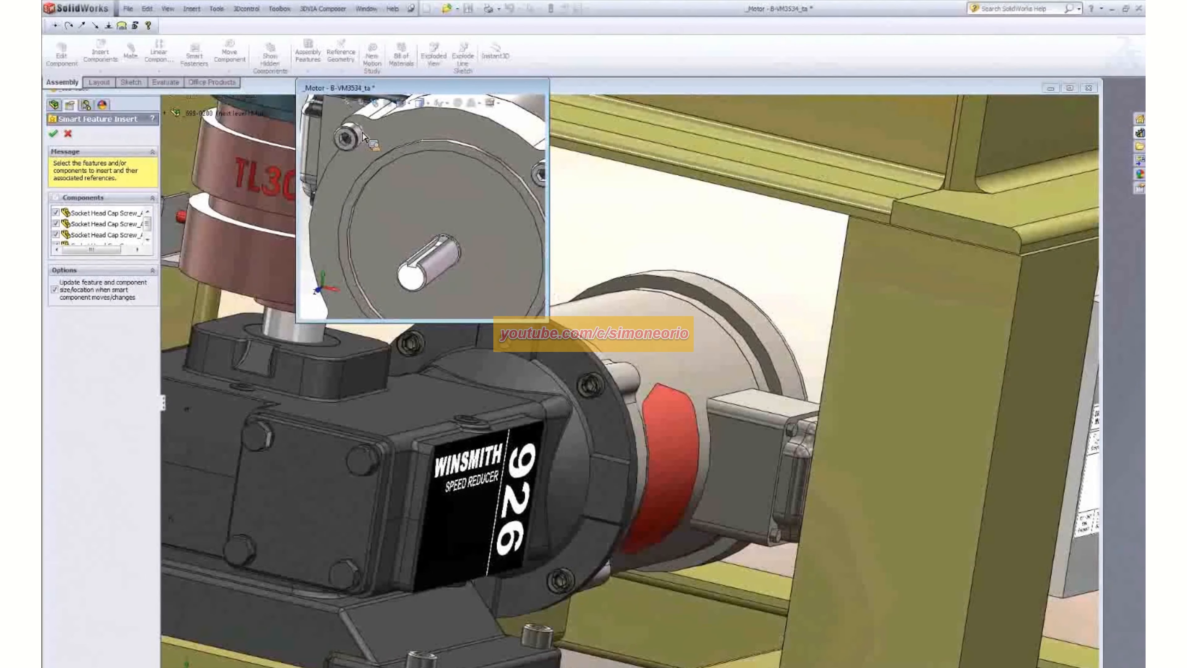
click(53, 134)
- Examine the motor screws at the gearbox flange and the complete drive from several sides in a maximized assembly window
middle_drag(549, 263, 540, 276)
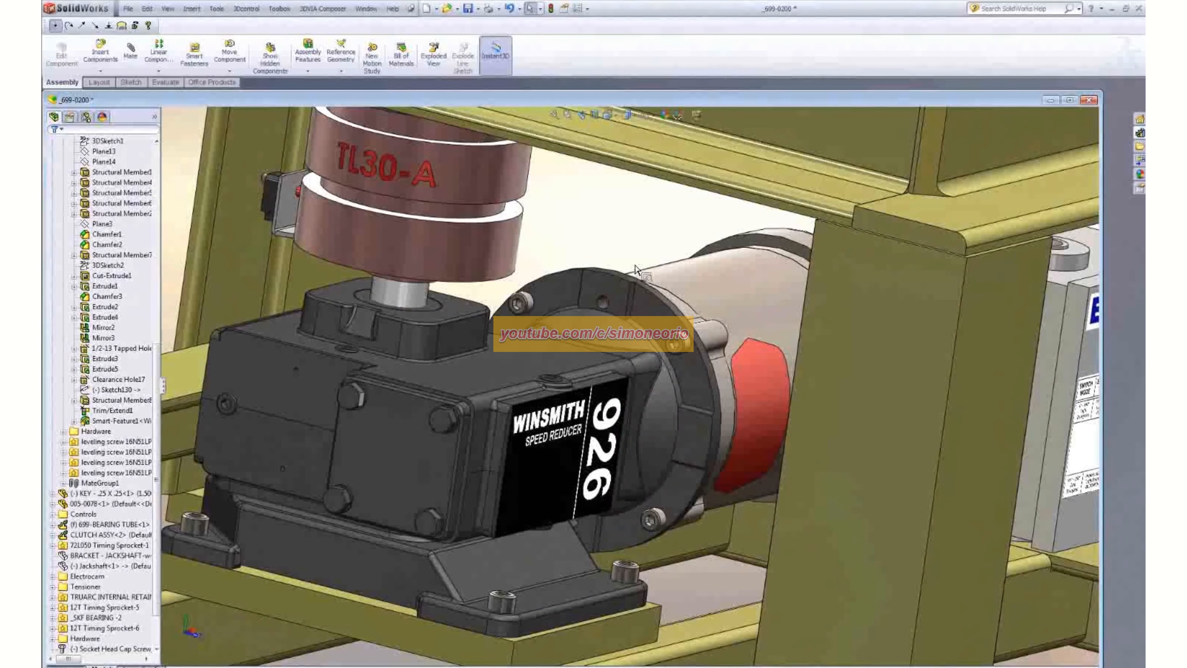
middle_drag(635, 213, 537, 201)
scroll(849, 456, up, 5)
scroll(838, 456, down, 1)
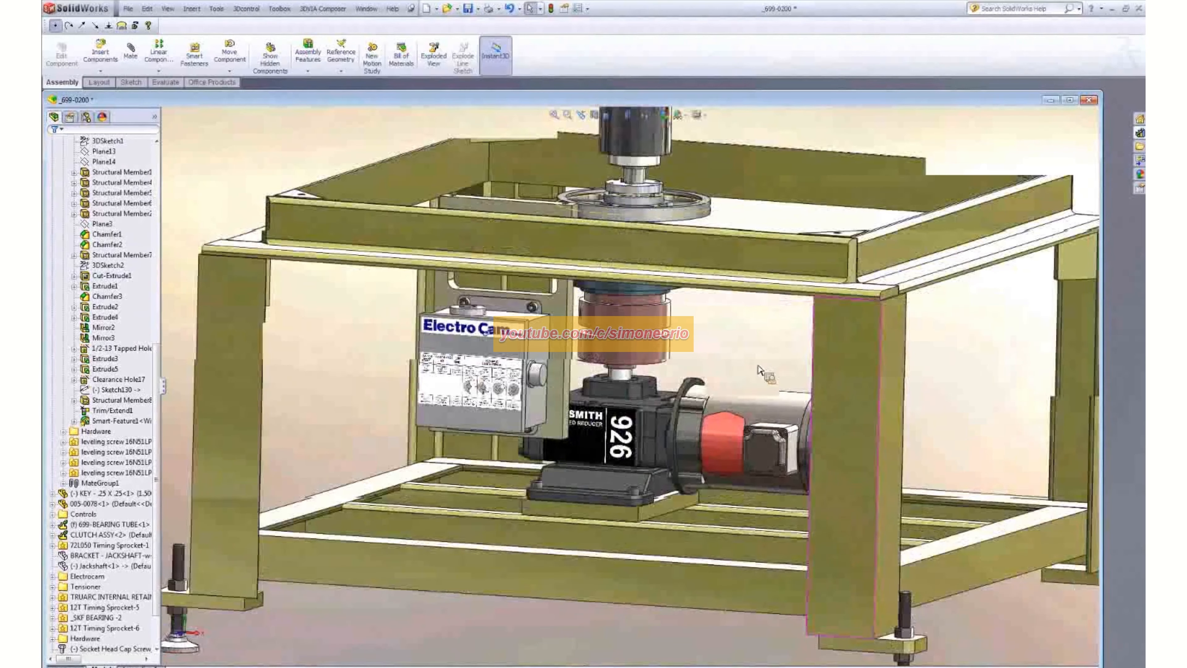
scroll(760, 370, down, 2)
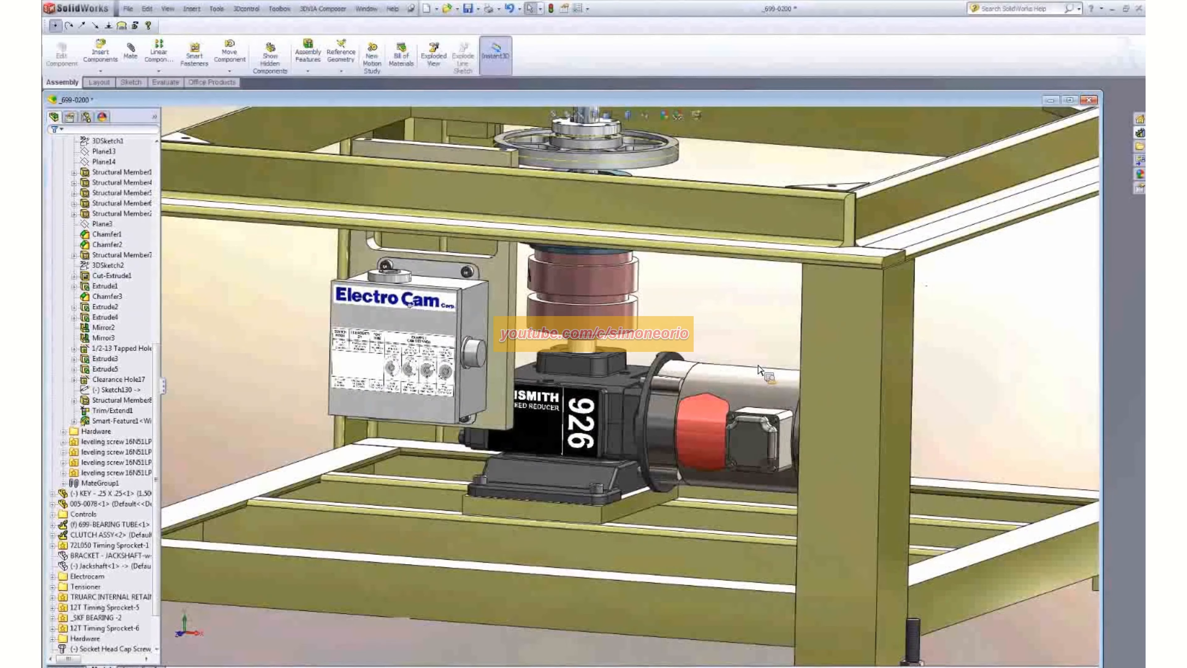
click(1070, 100)
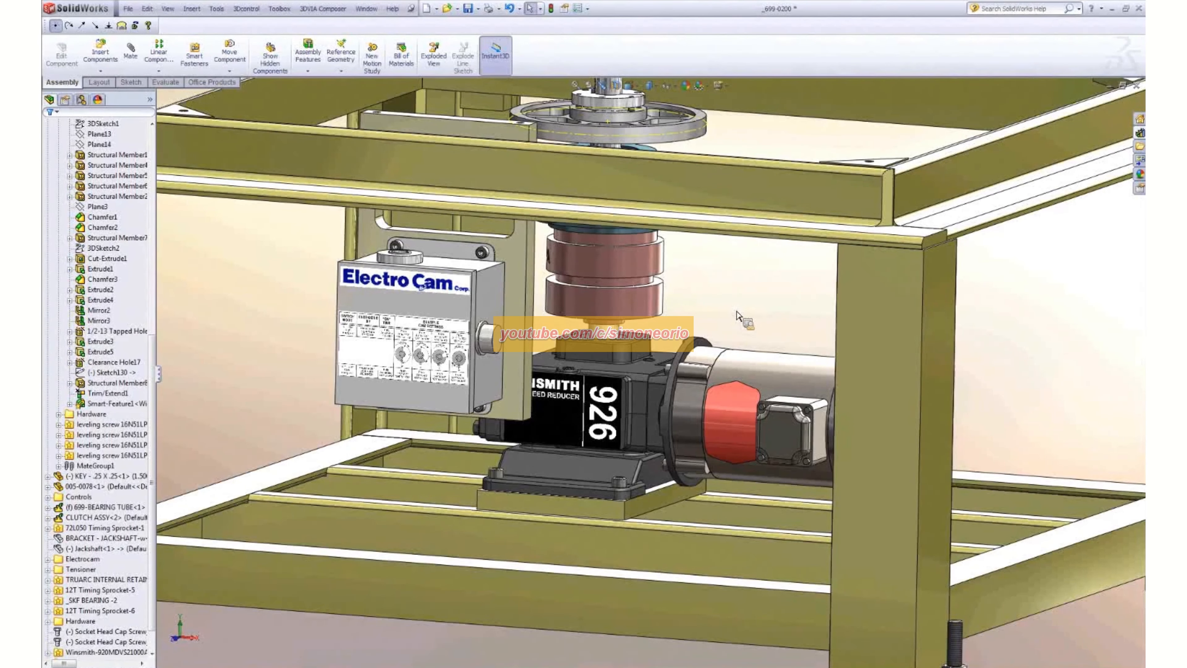
scroll(757, 295, up, 3)
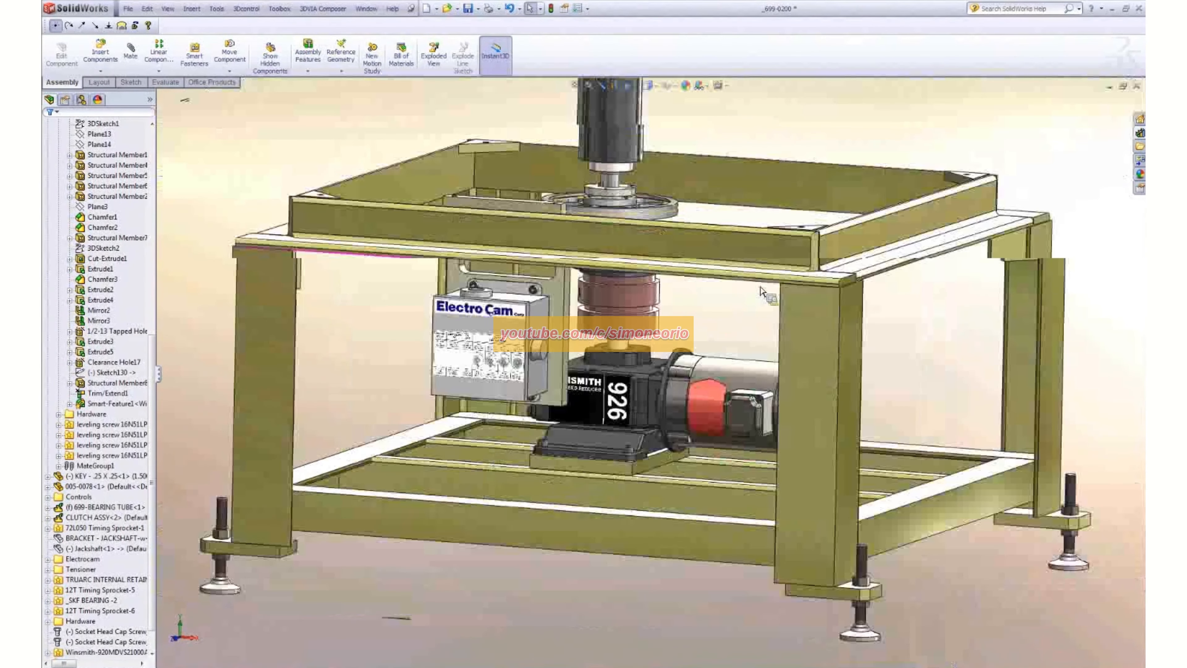
middle_drag(738, 284, 910, 354)
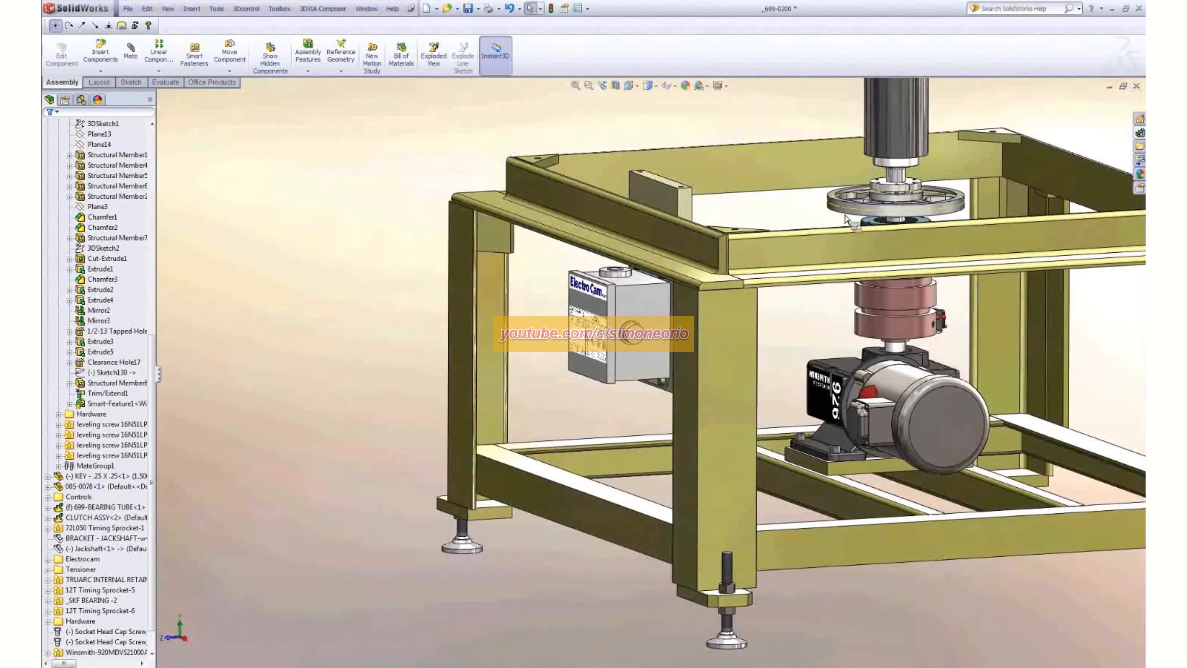
- Switch the assembly display so the frame is drawn as wireframe and the drive components stay shaded
click(81, 99)
click(49, 99)
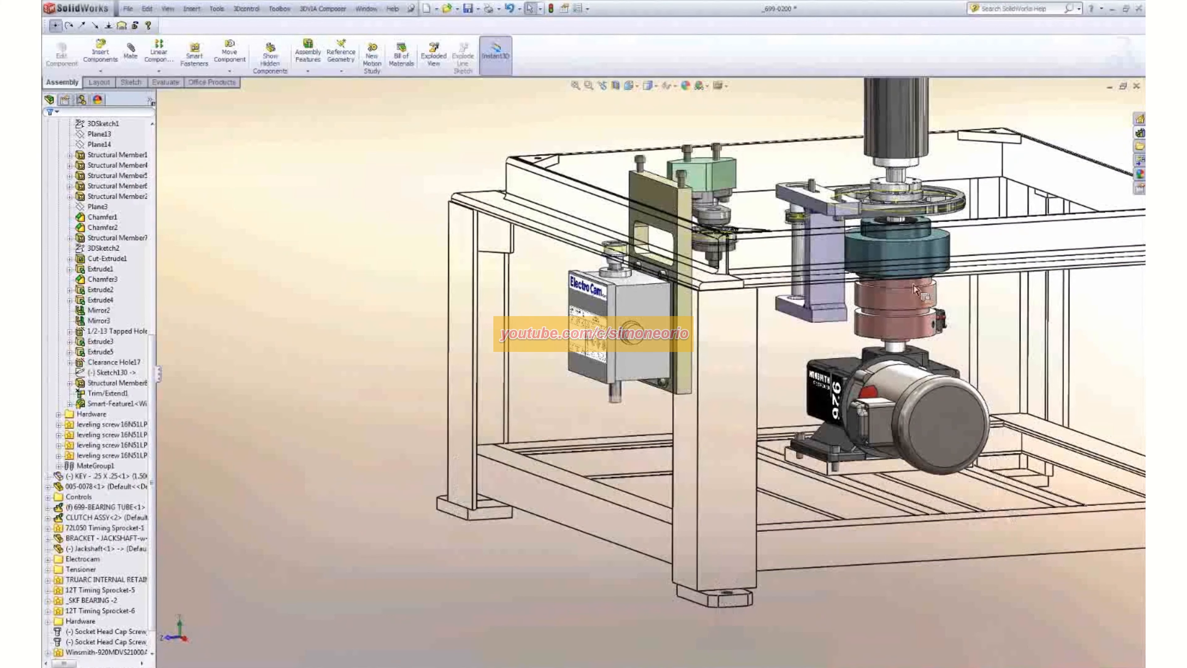
ctrl+middle_drag(864, 299, 850, 307)
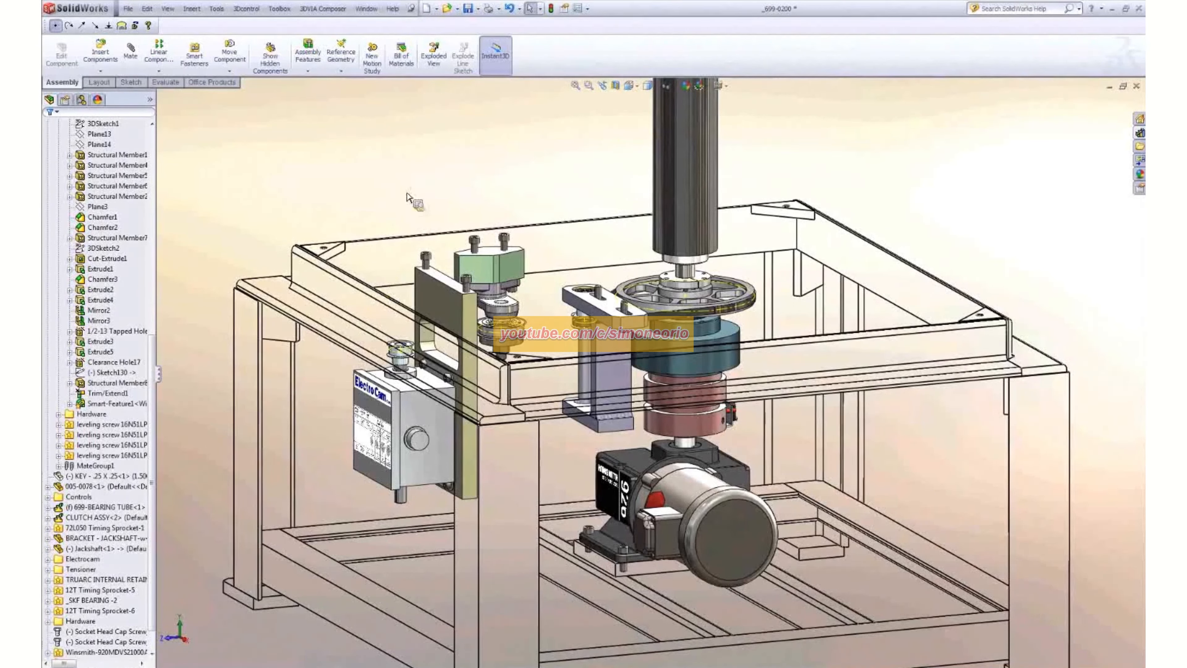
- Hide the frame so only the drive components, ElectroCam box, bracket and motor are displayed
right_click(558, 216)
click(602, 215)
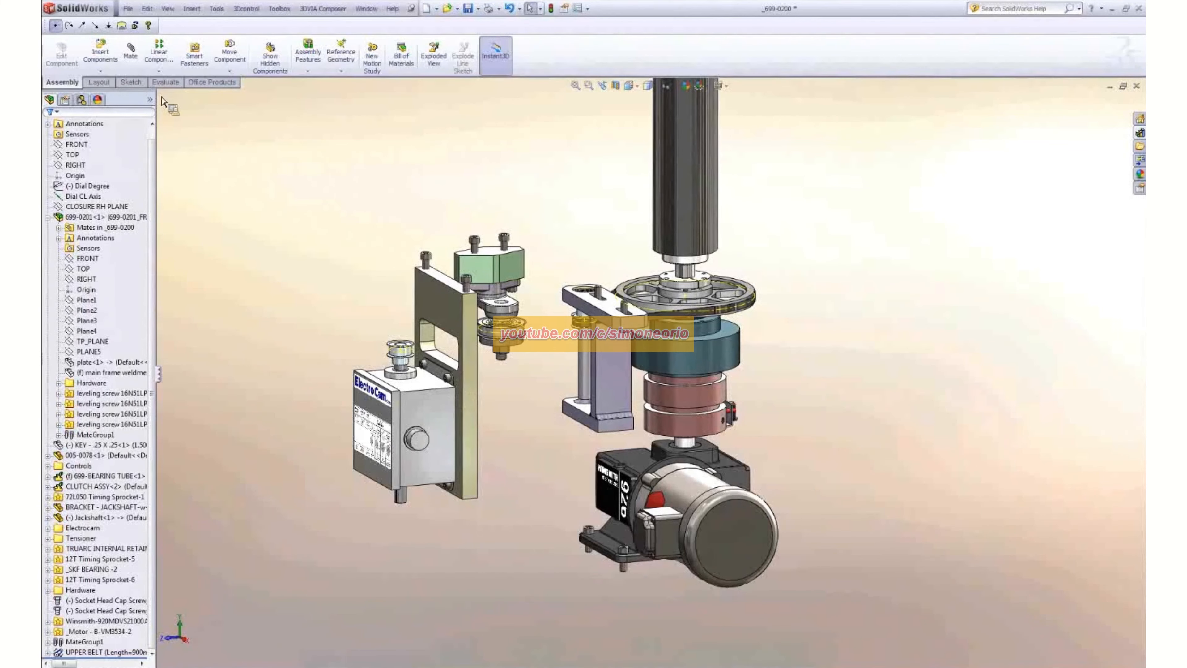
right_click(152, 98)
click(186, 118)
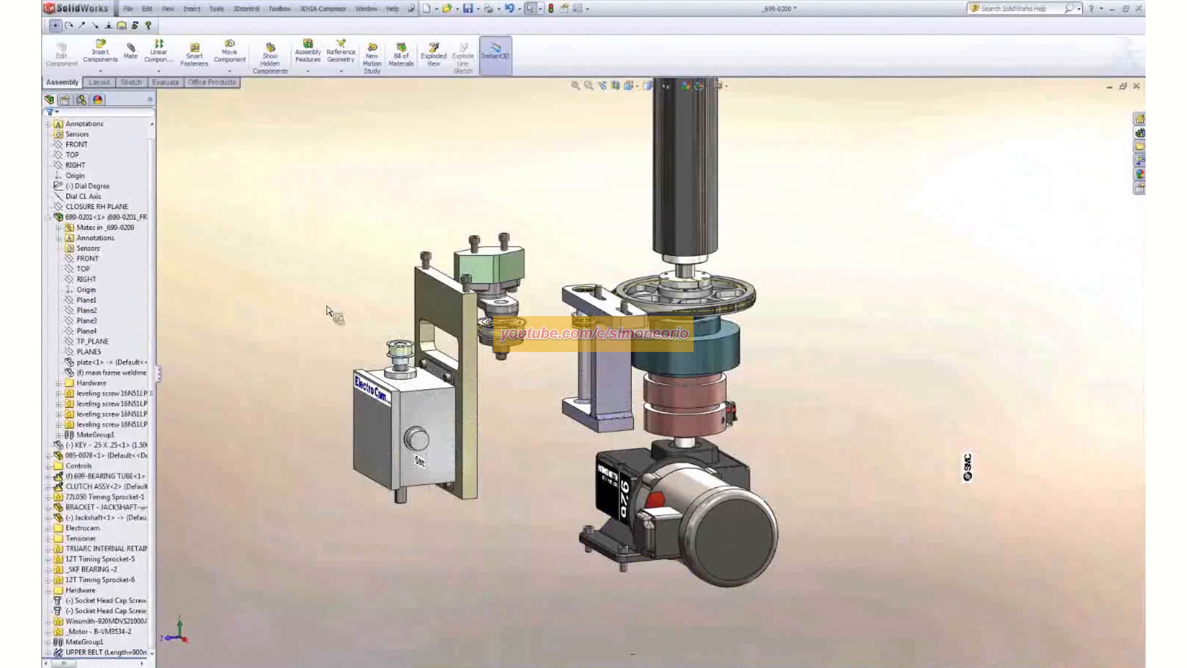
- Select the 24T tensioner sprocket and the 12T sprocket on the ElectroCam box to examine their arrangement, then clear the selection
scroll(589, 369, down, 5)
click(430, 302)
click(260, 327)
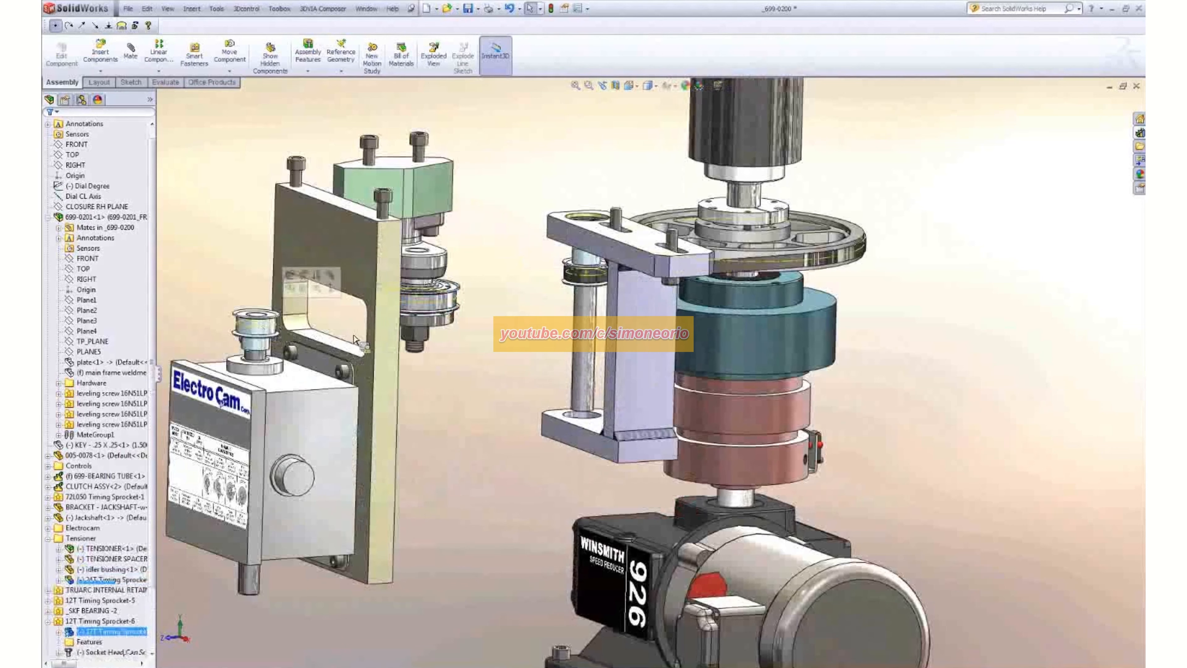
click(496, 342)
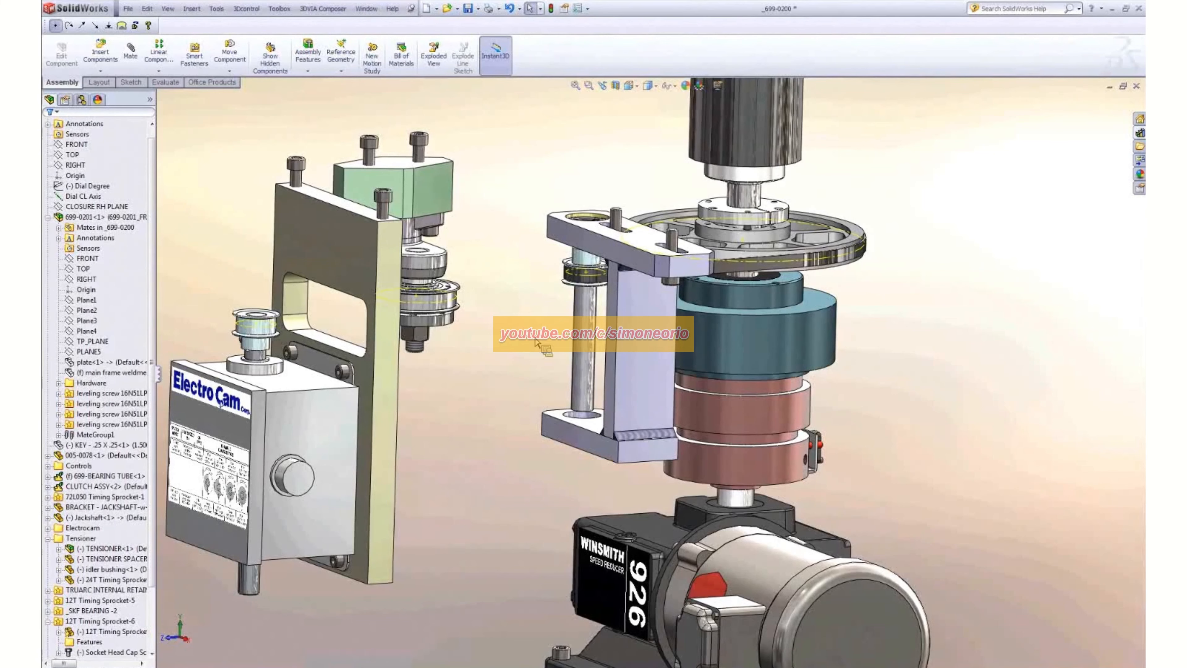
- Select the jackshaft bracket together with its shaft, sprocket and screws, and isolate them
middle_drag(536, 340, 512, 337)
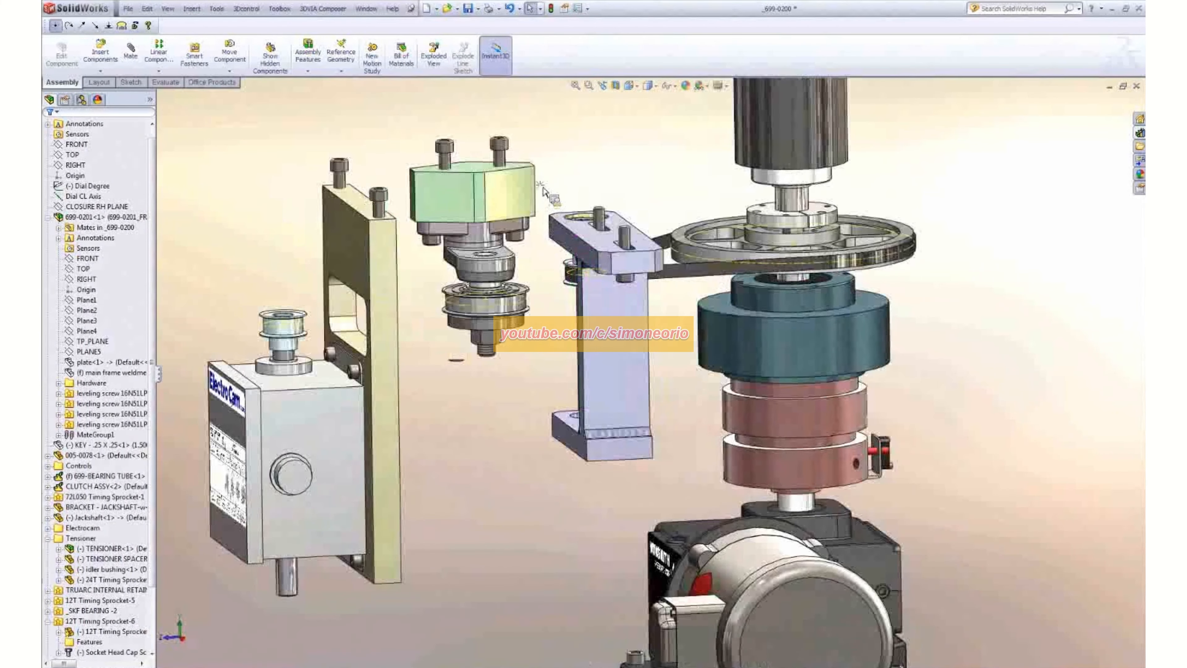
drag(539, 185, 675, 490)
right_click(617, 384)
click(649, 421)
- Examine the bore in the jackshaft bracket's bottom plate by selecting its cylindrical face, then clear the selection
middle_drag(464, 353, 574, 340)
scroll(559, 353, down, 3)
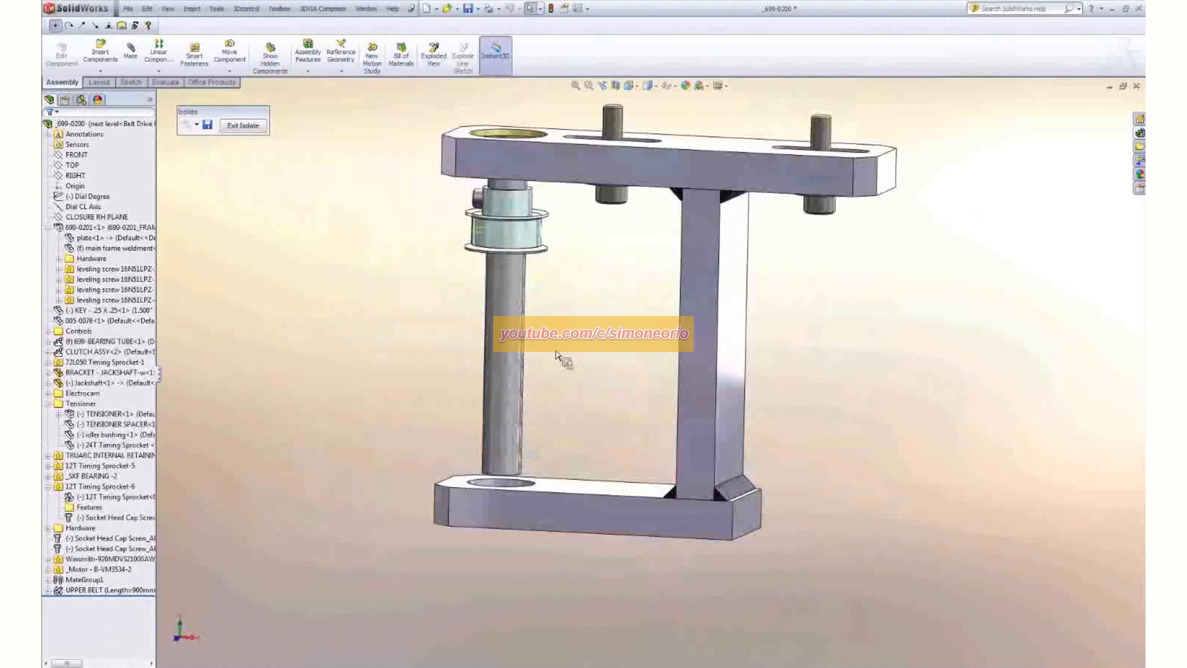
scroll(556, 355, down, 2)
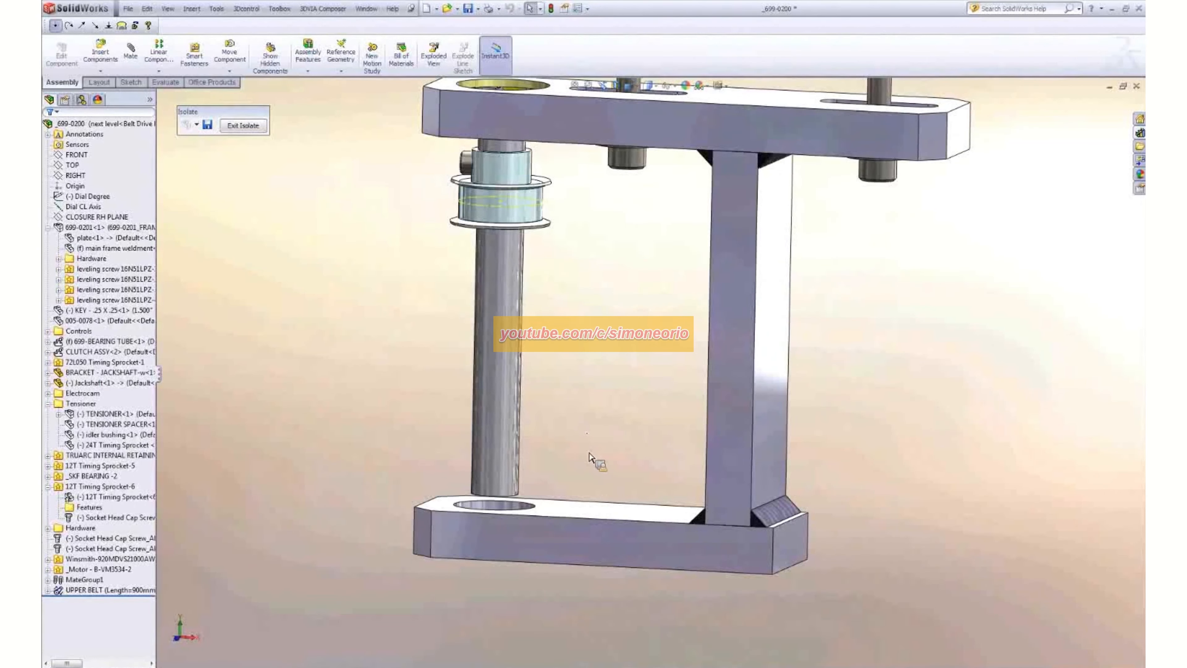
scroll(570, 449, down, 2)
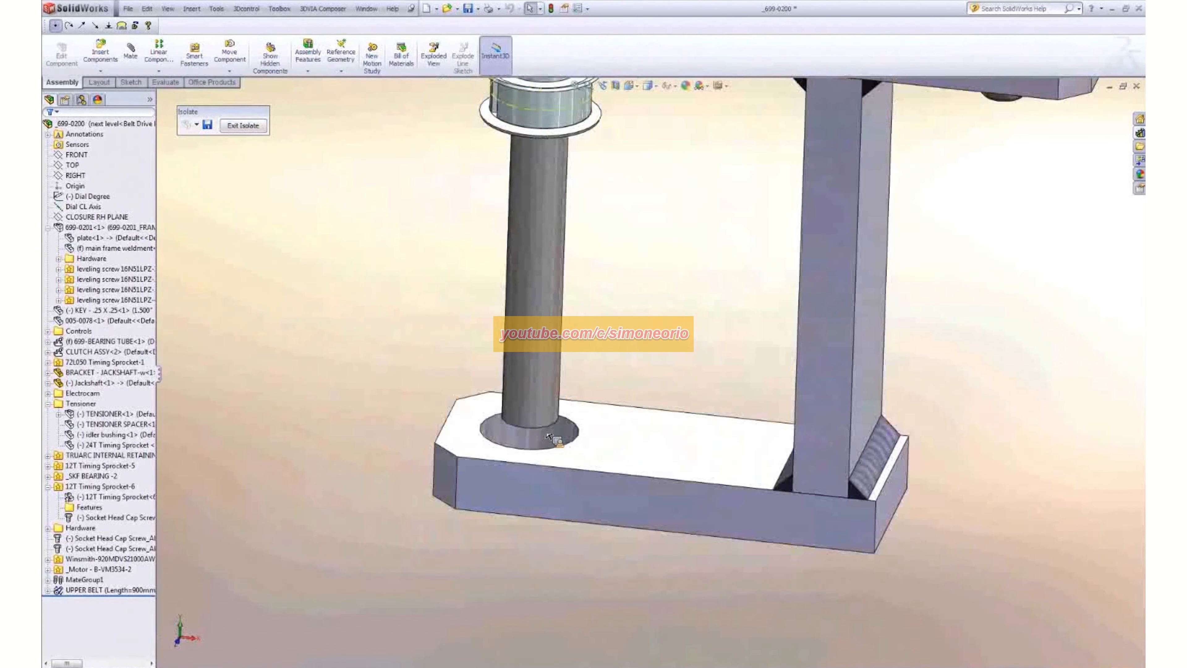
scroll(547, 432, down, 2)
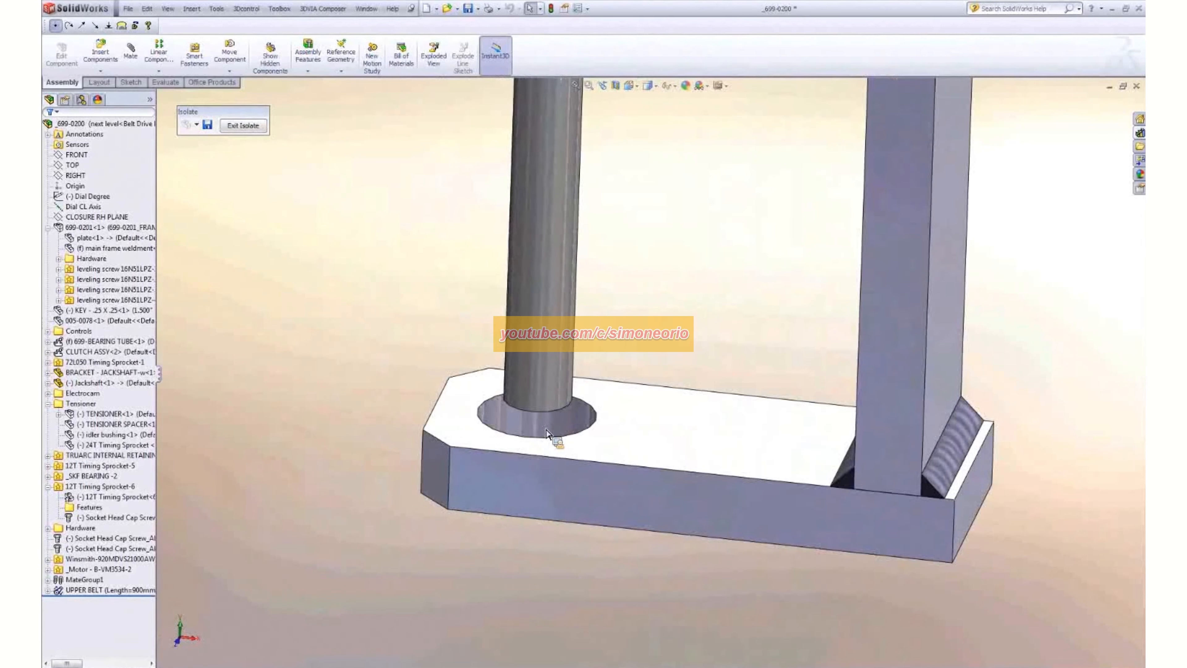
click(515, 408)
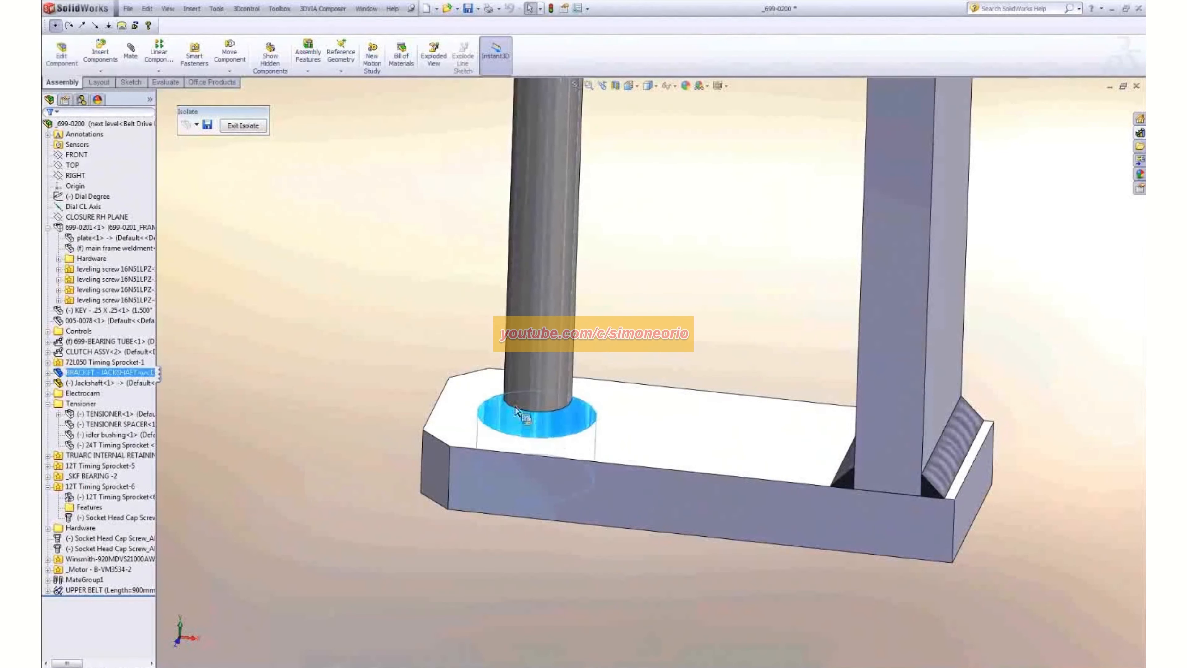
click(537, 397)
click(406, 349)
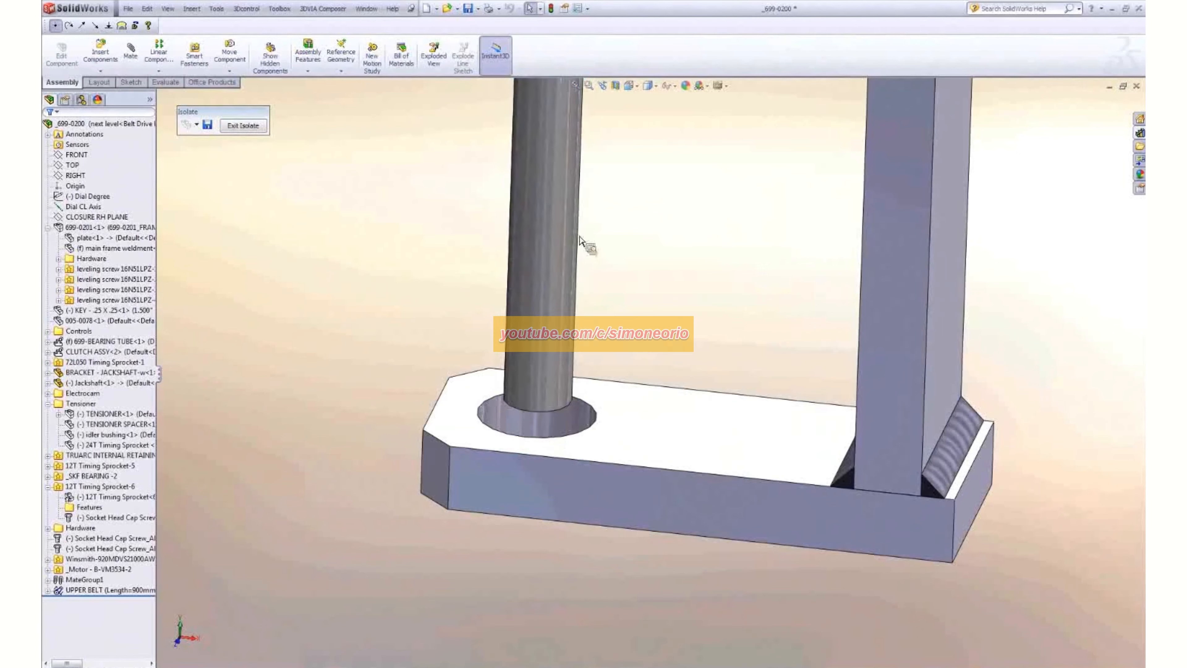
- Identify the TRUARC internal retaining ring and the SKF bearing in the bracket's upper bore, then clear the selection
scroll(601, 223, up, 4)
scroll(636, 201, down, 6)
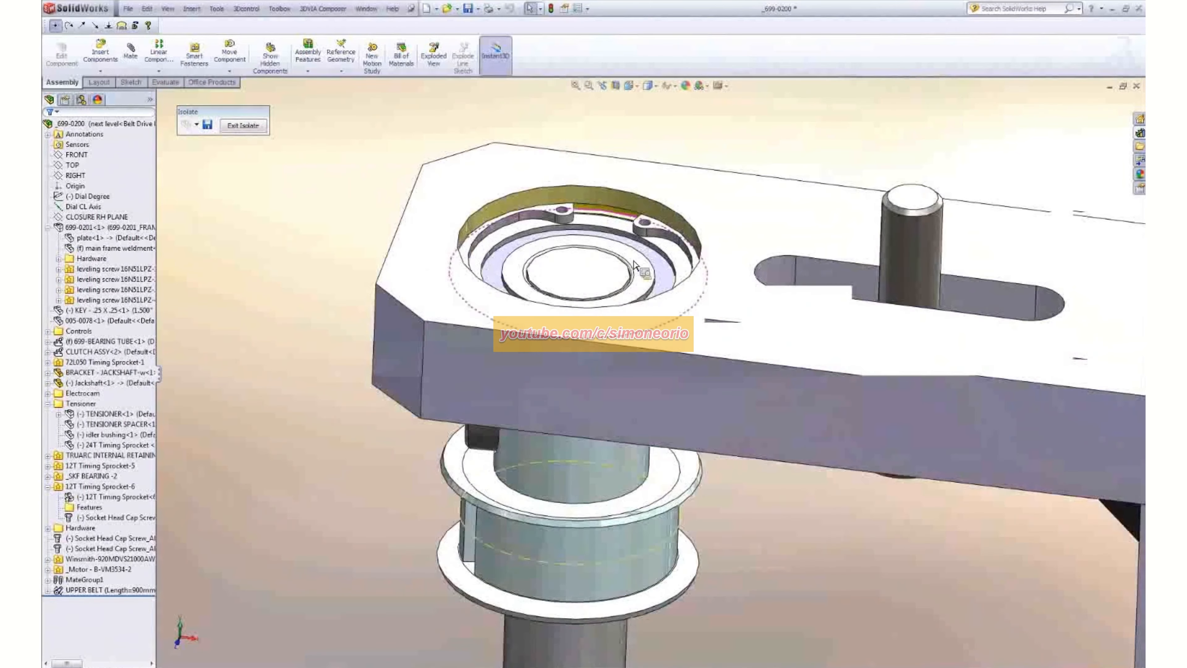
click(556, 217)
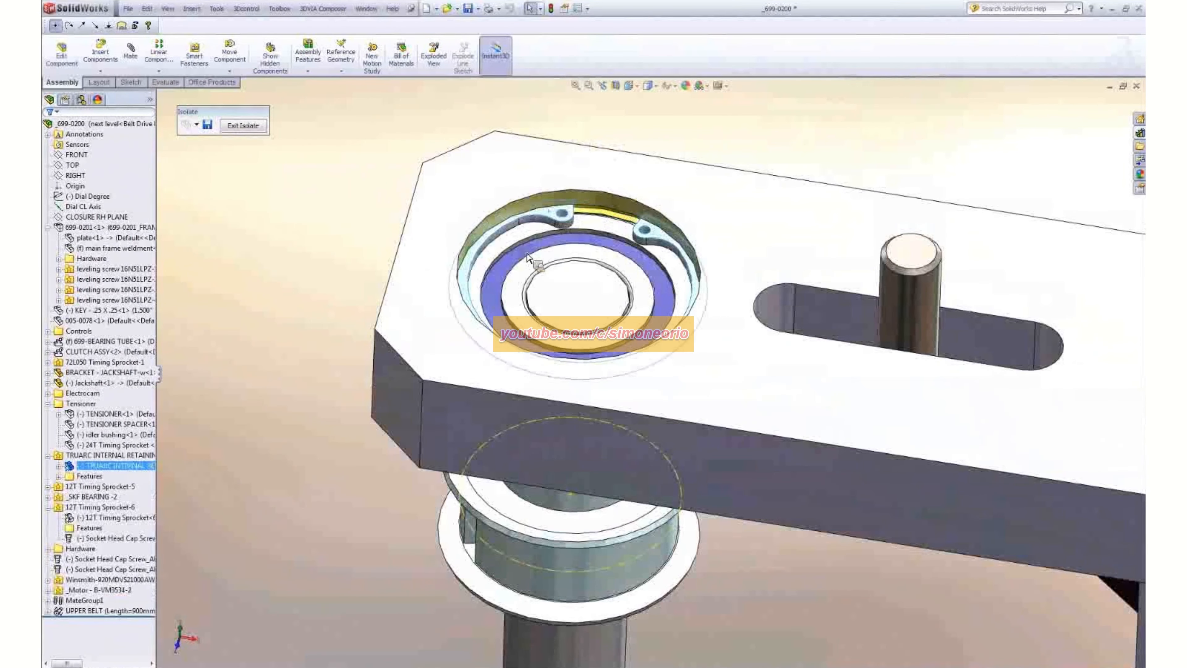
click(496, 307)
scroll(497, 307, up, 4)
middle_drag(703, 431, 713, 390)
click(725, 601)
- Examine the jackshaft's lower end relative to the bottom plate's bore, including from the side
scroll(678, 585, up, 3)
scroll(631, 569, down, 3)
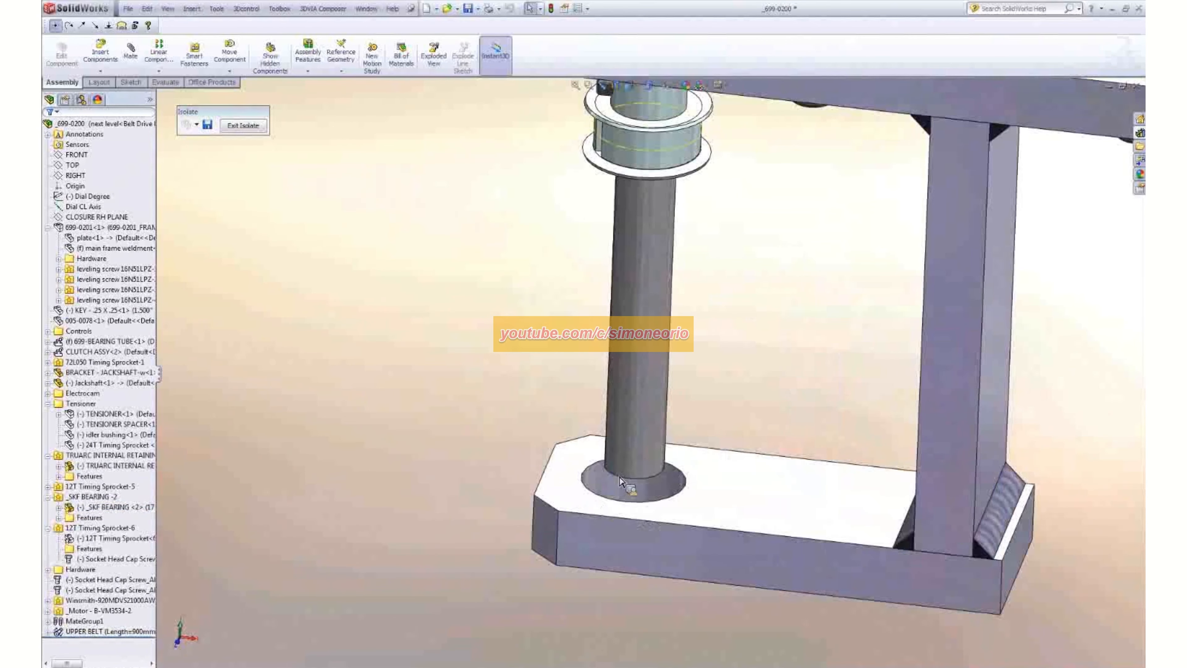
scroll(630, 470, up, 2)
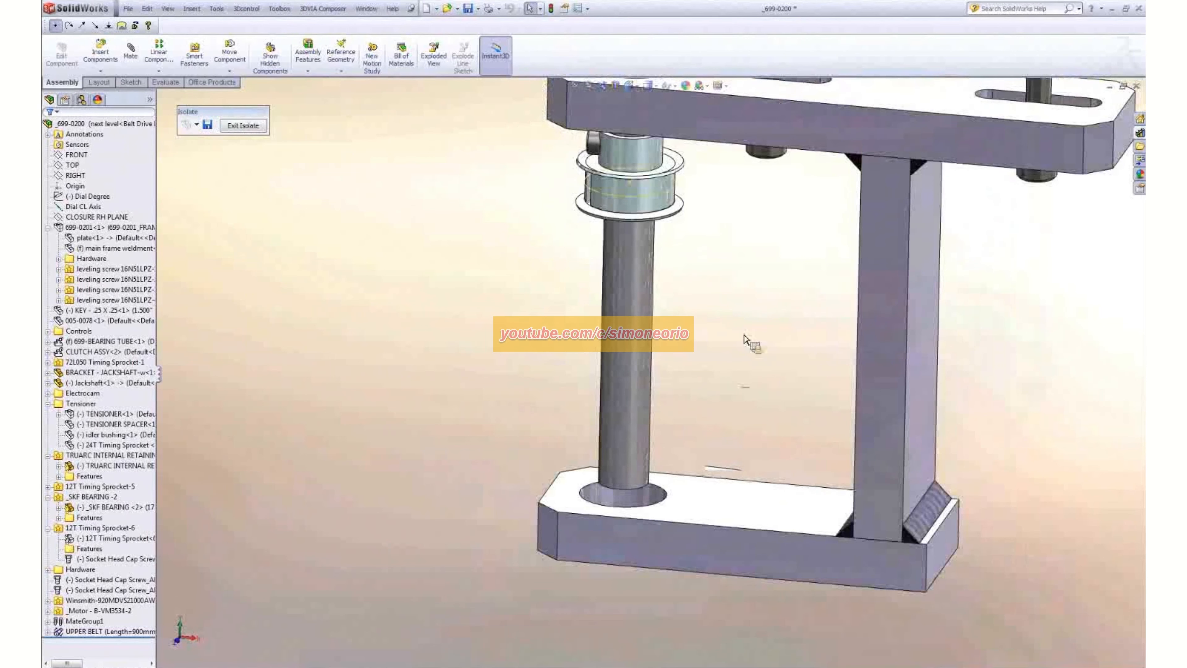
scroll(746, 340, up, 3)
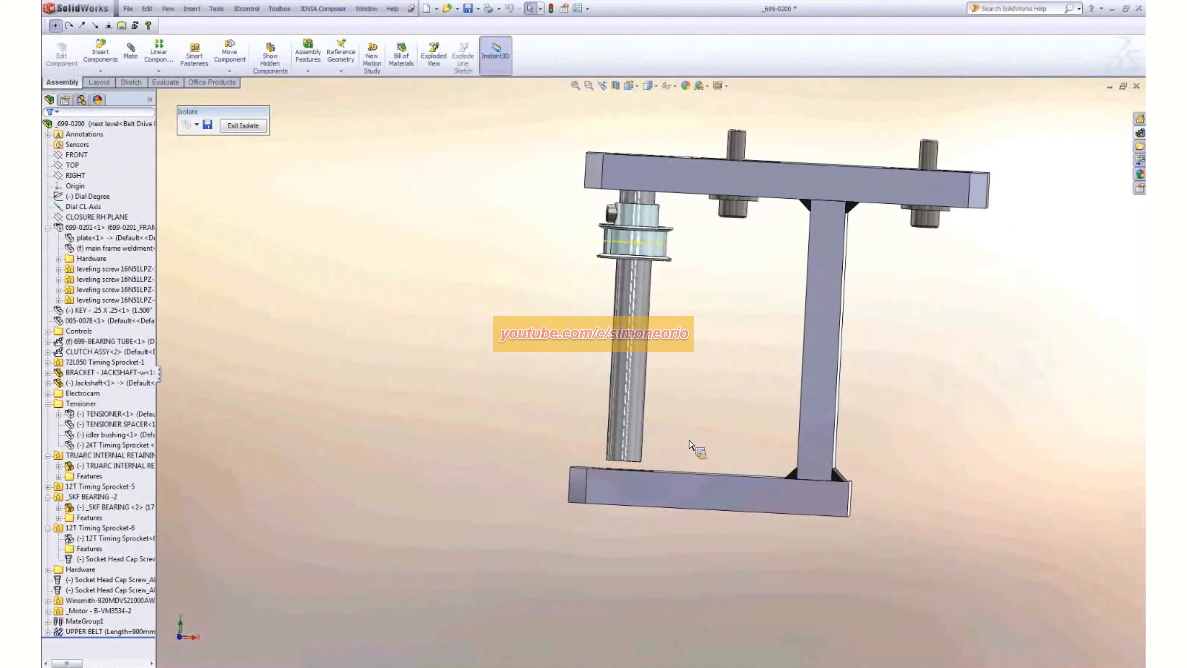
- Cut the isolated bracket with a section view through the jackshaft to expose the bearing in the upper bore
middle_drag(709, 371, 701, 387)
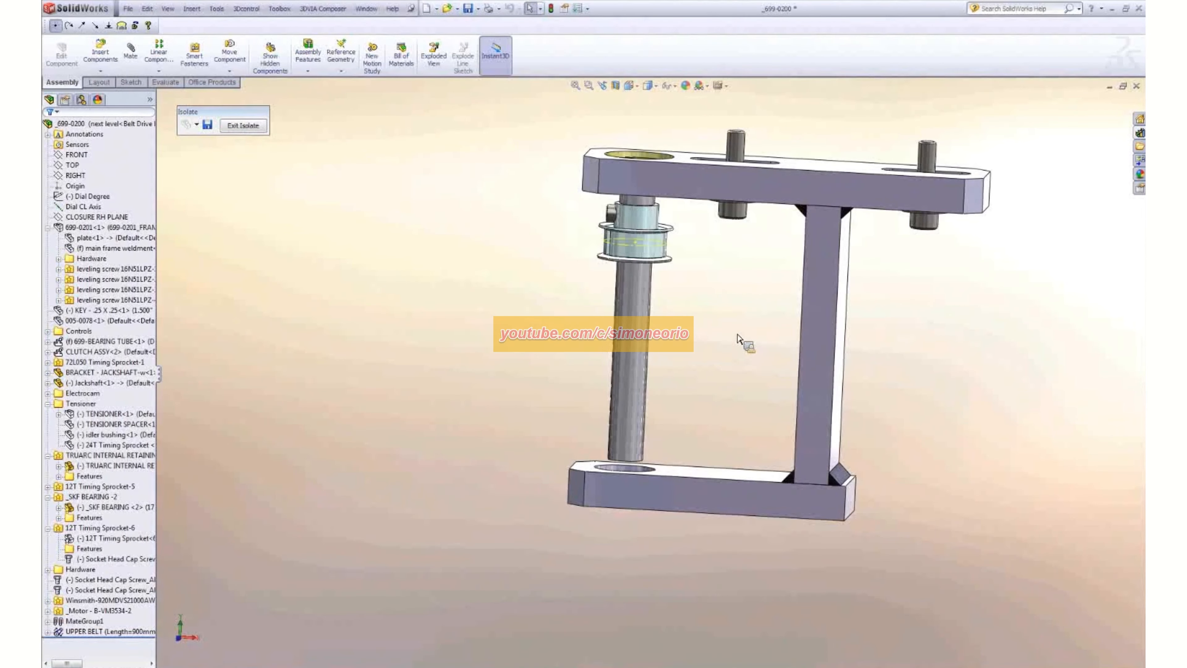
click(615, 86)
click(50, 122)
scroll(648, 154, down, 9)
middle_drag(654, 281, 657, 299)
- Examine the SKF bearing and TRUARC retaining ring in the sectioned upper bore, then turn off the section view
click(130, 508)
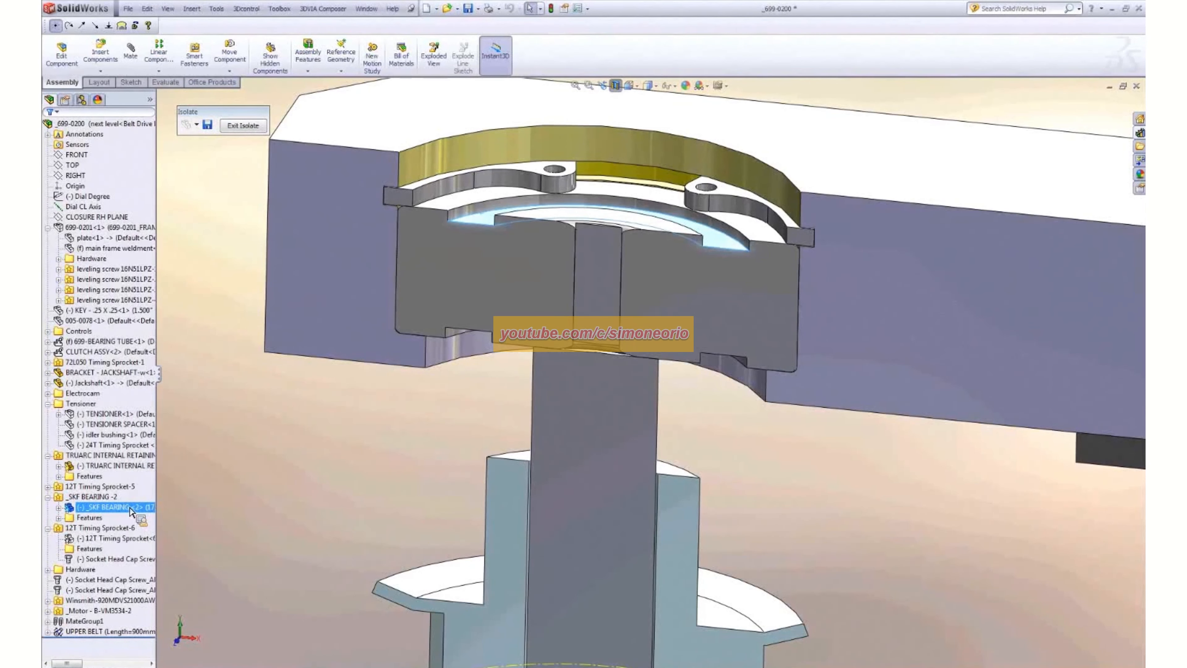
click(441, 186)
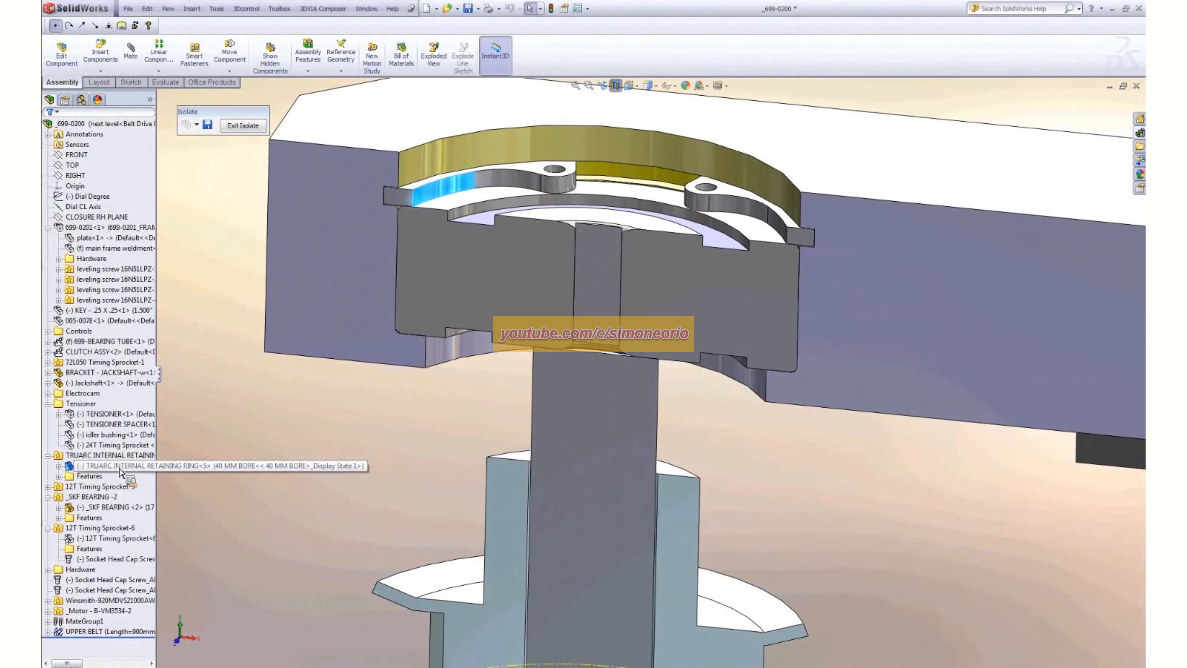
click(367, 434)
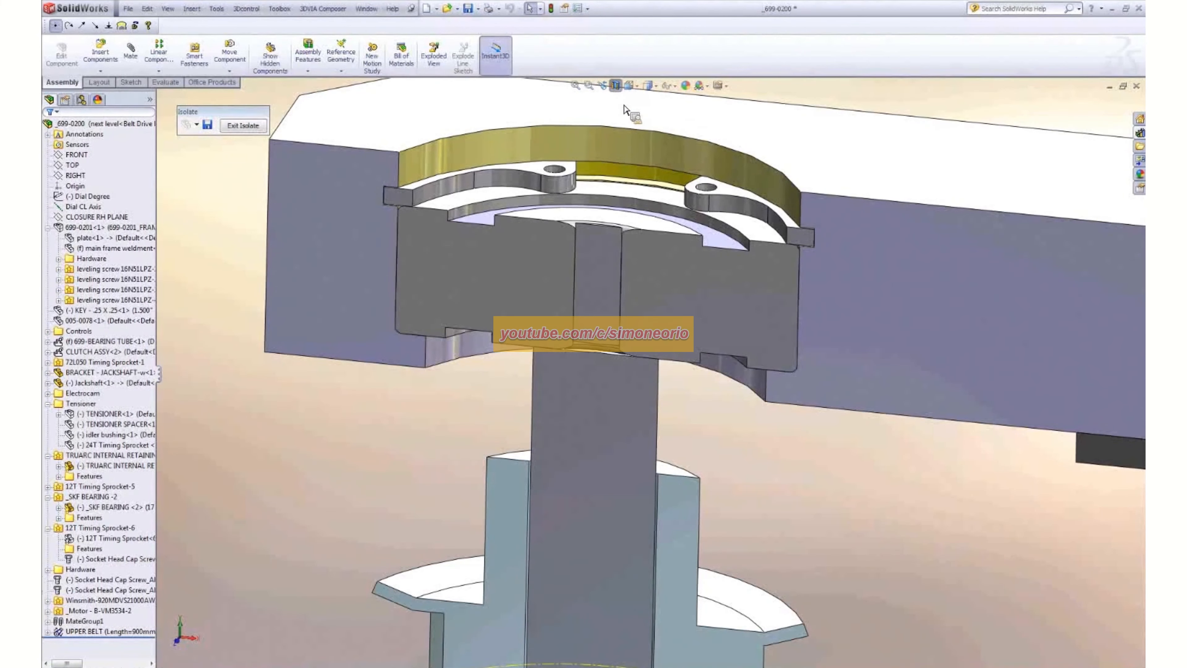
scroll(720, 445, up, 10)
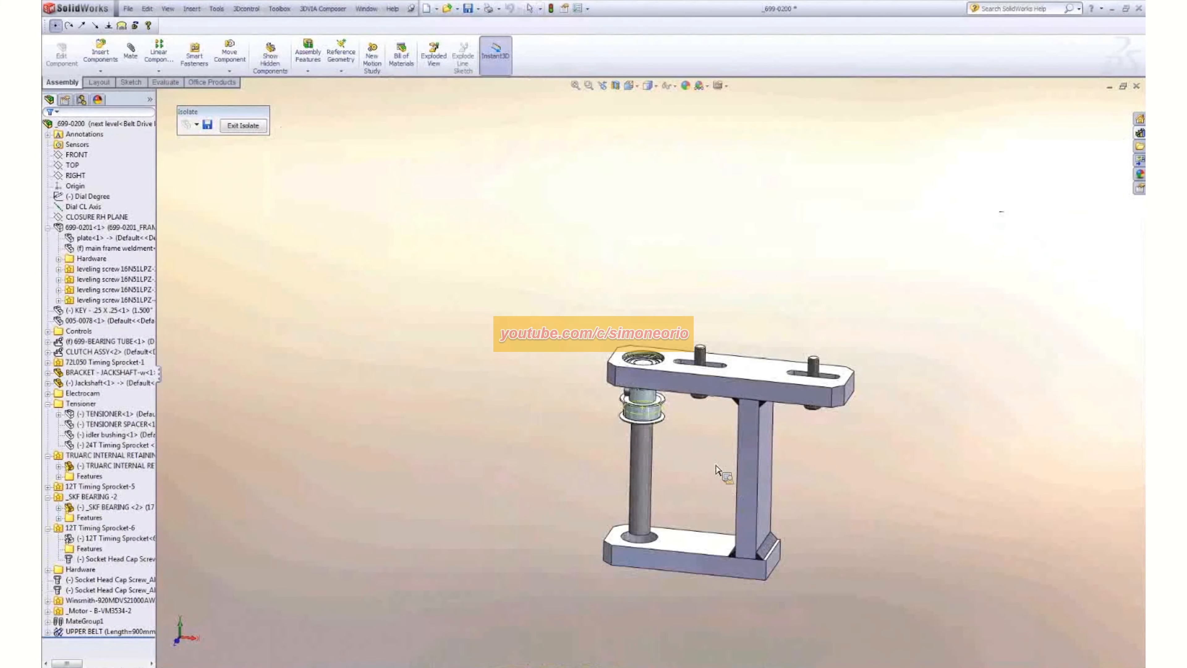
- Open the jackshaft bracket's extrusion profile sketch for editing in place, viewed face-on
middle_drag(716, 465, 715, 445)
scroll(754, 552, down, 2)
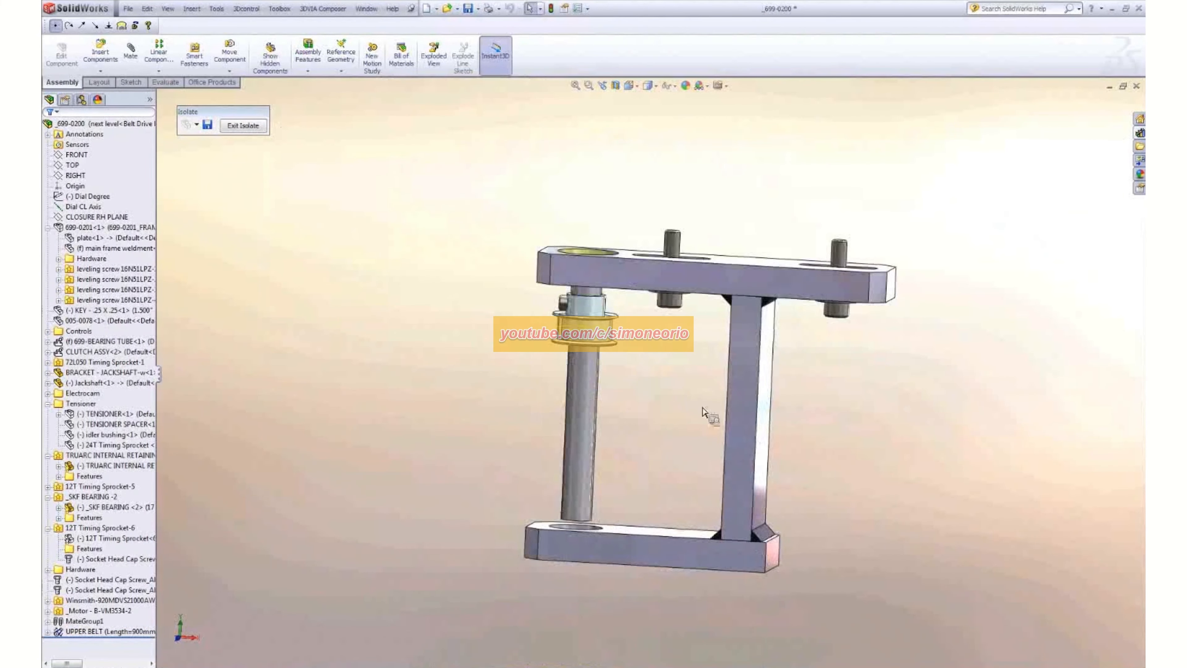
right_click(743, 406)
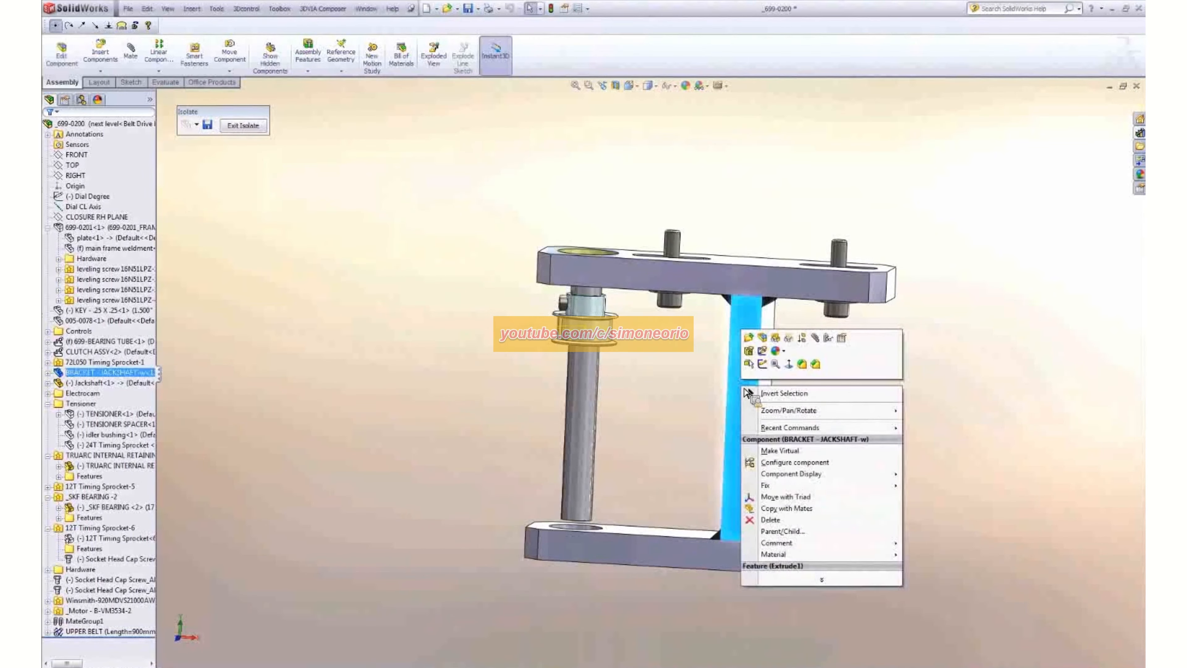
click(769, 352)
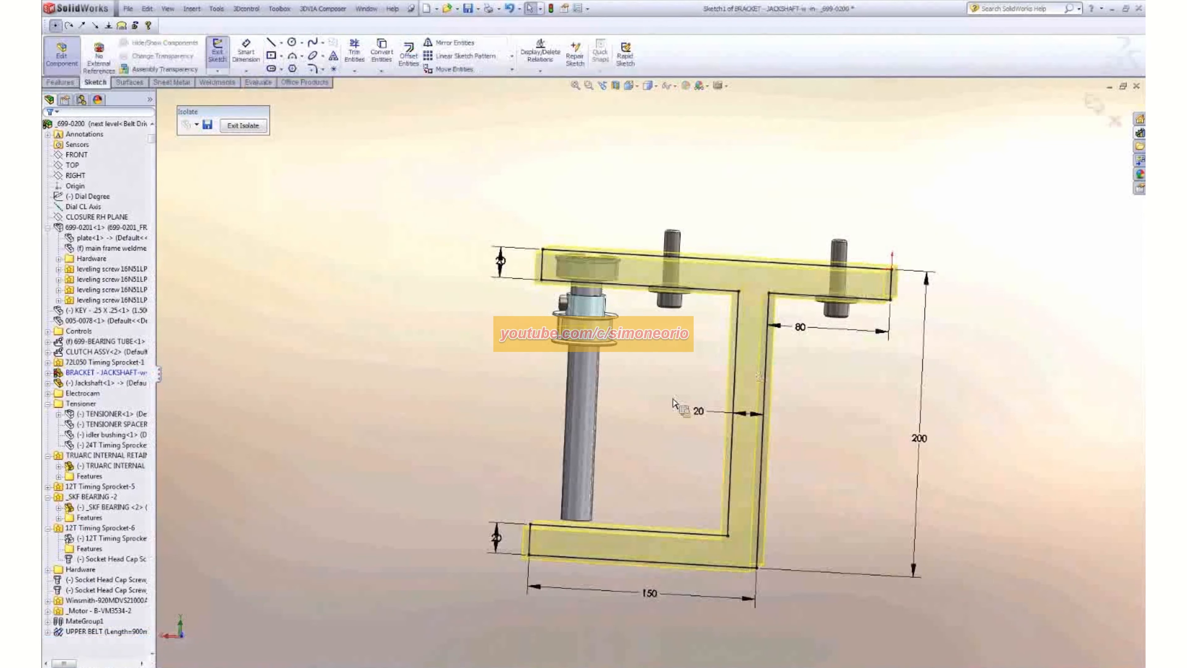
key(ctrl+8)
scroll(652, 211, down, 6)
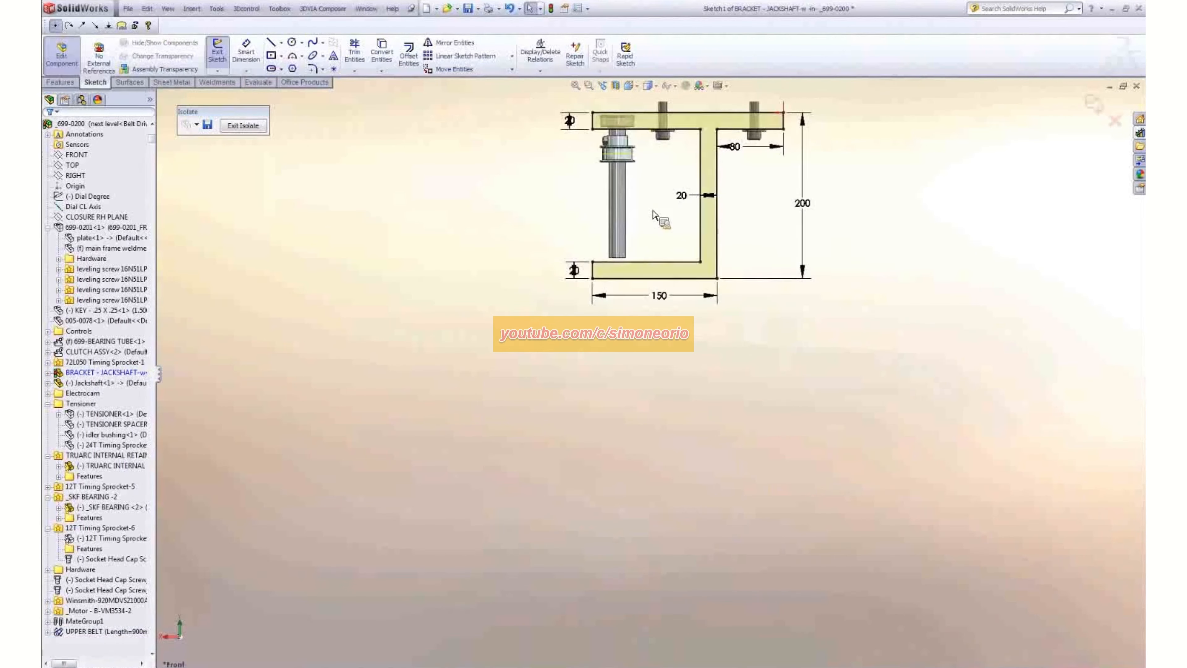
scroll(654, 217, down, 2)
scroll(637, 237, up, 4)
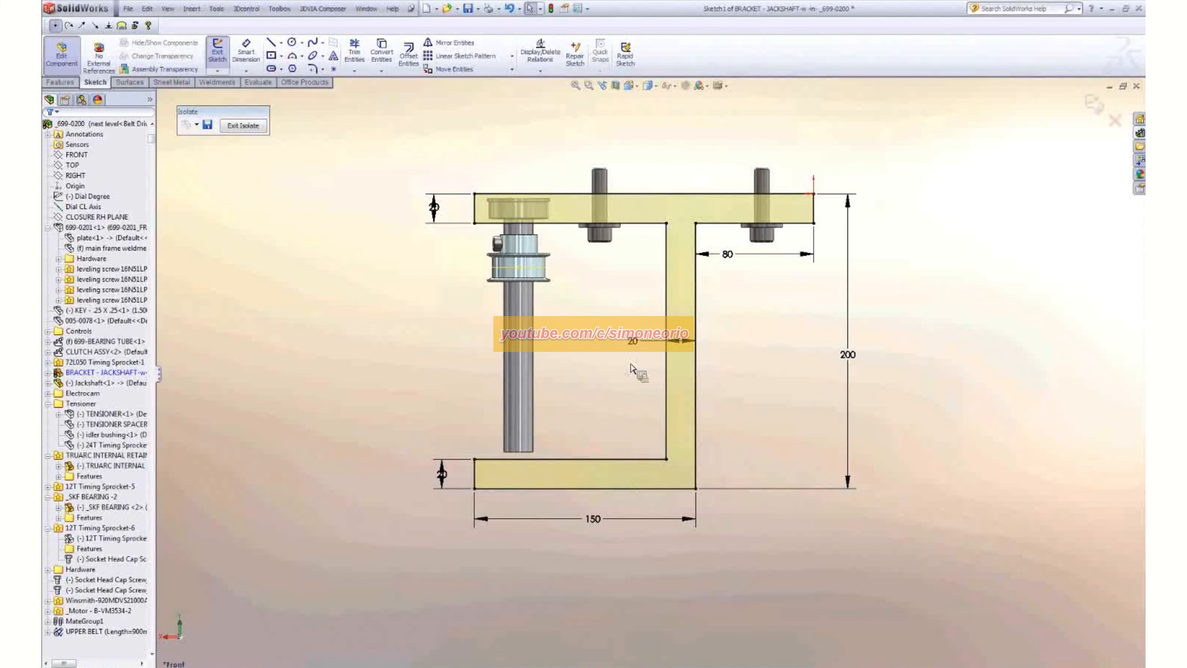
- Dimension the distance between the jackshaft's lower end and the bracket profile's bottom edge, keeping the dimension driving
click(245, 58)
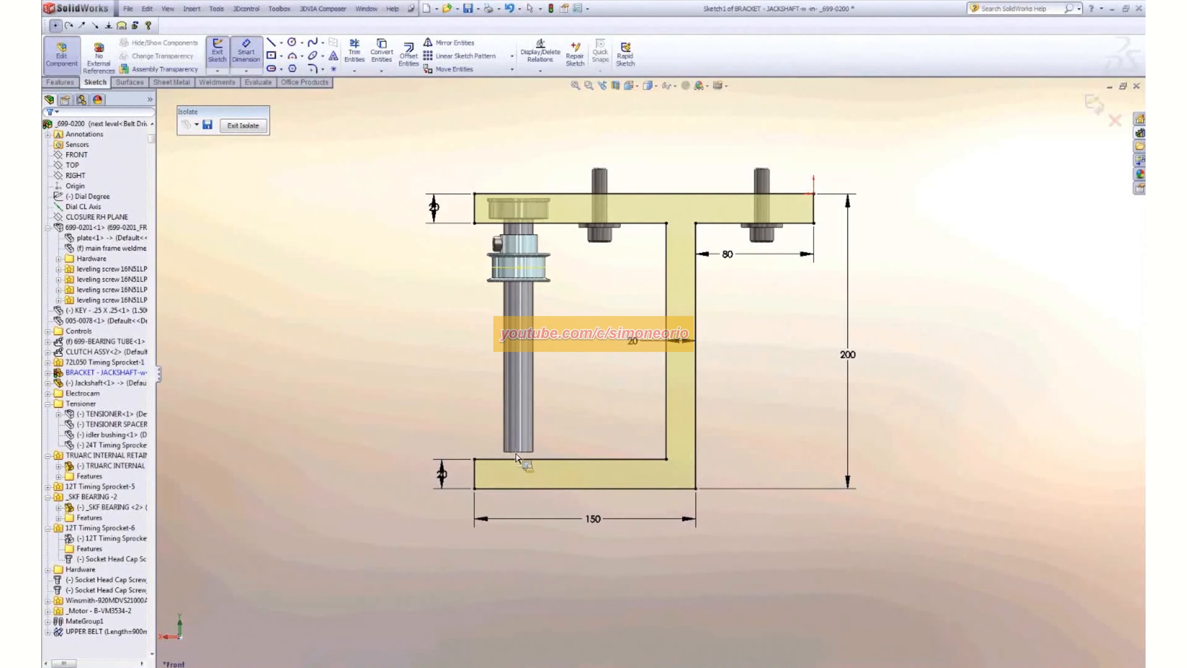
click(517, 488)
click(438, 452)
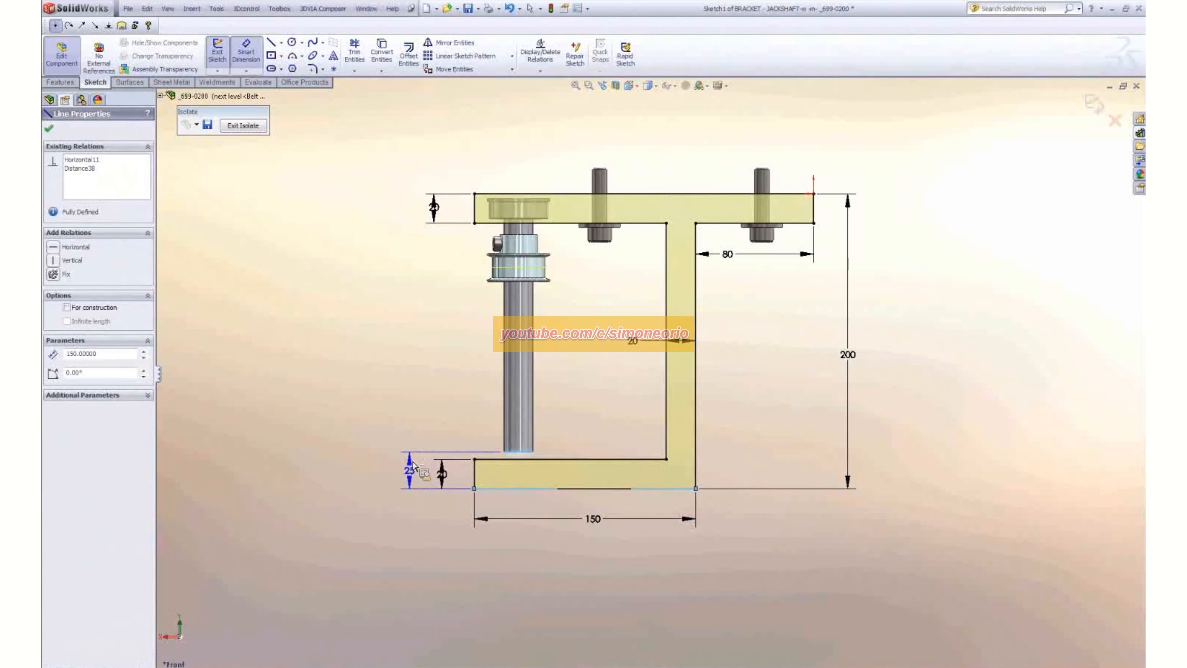
click(397, 470)
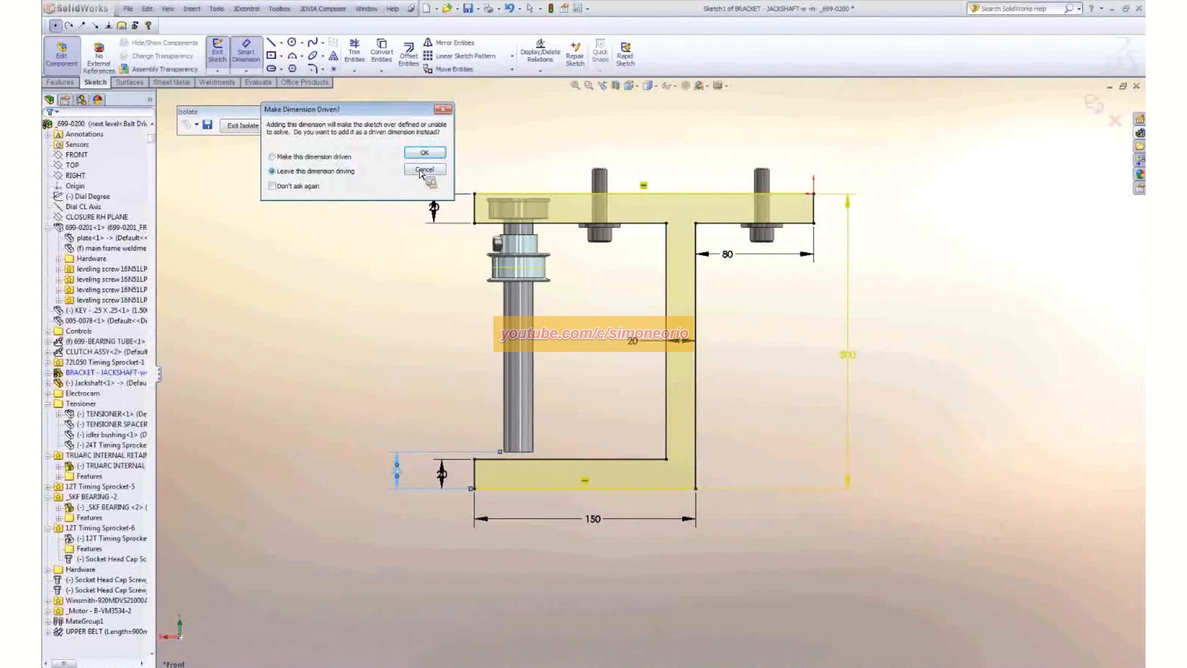
click(425, 152)
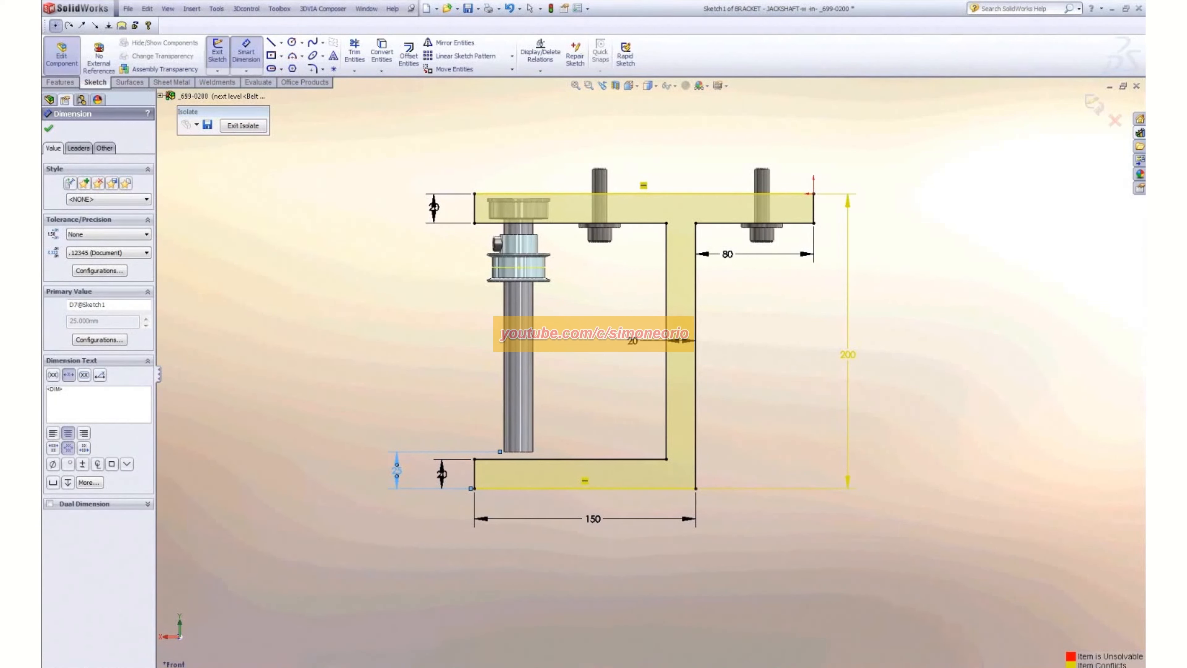
- Diagnose the over-defined sketch with SketchXpert and accept the solution that deletes the 200 mm overall height dimension
click(1005, 666)
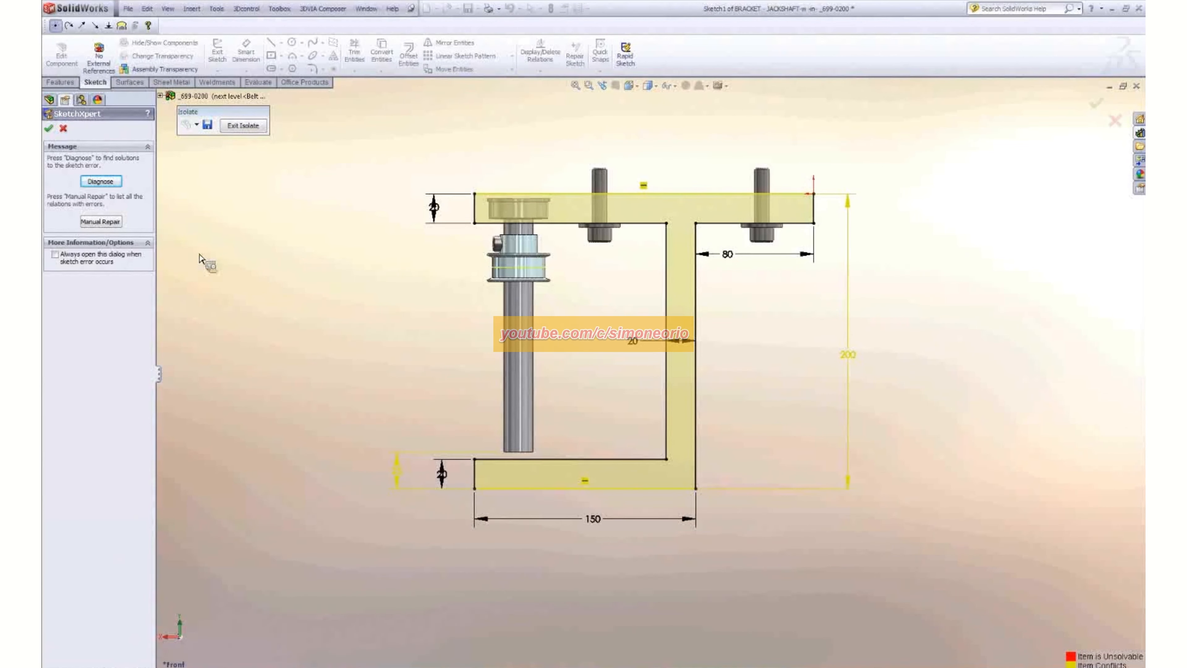
click(107, 182)
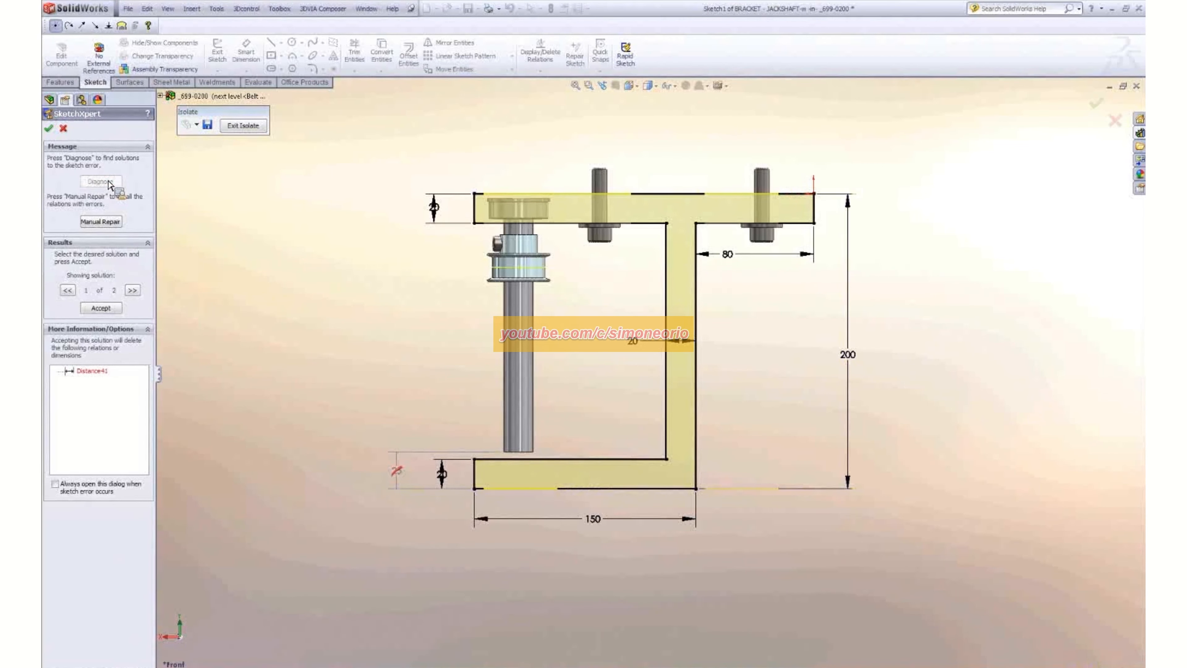
click(132, 290)
click(132, 291)
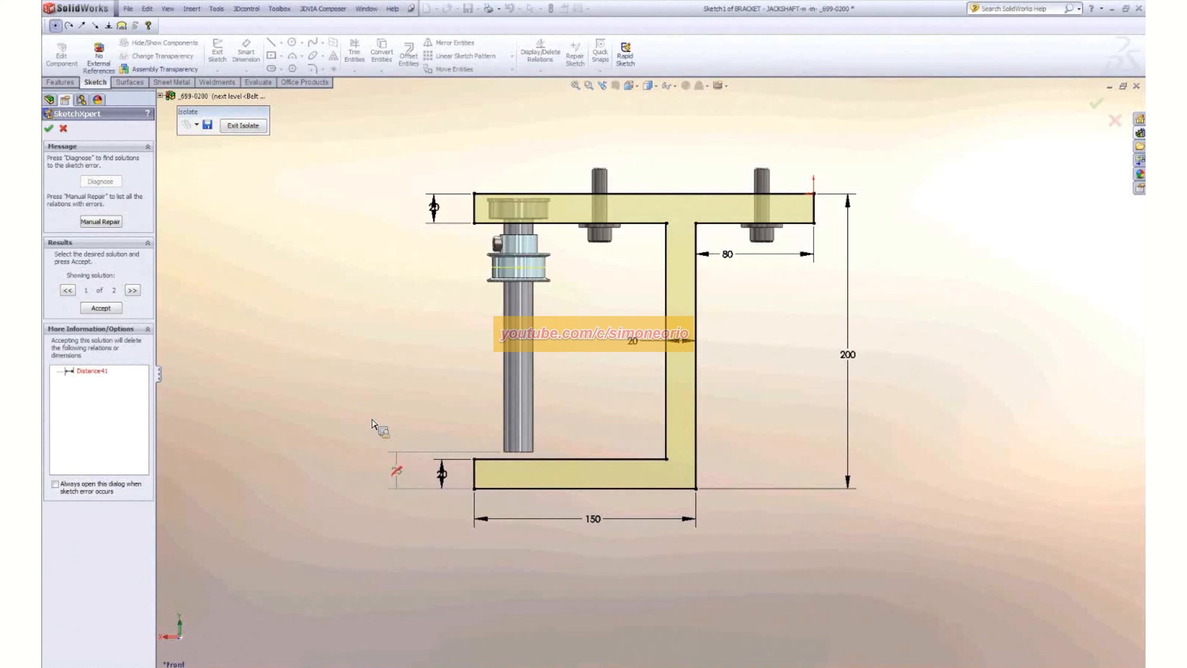
click(132, 291)
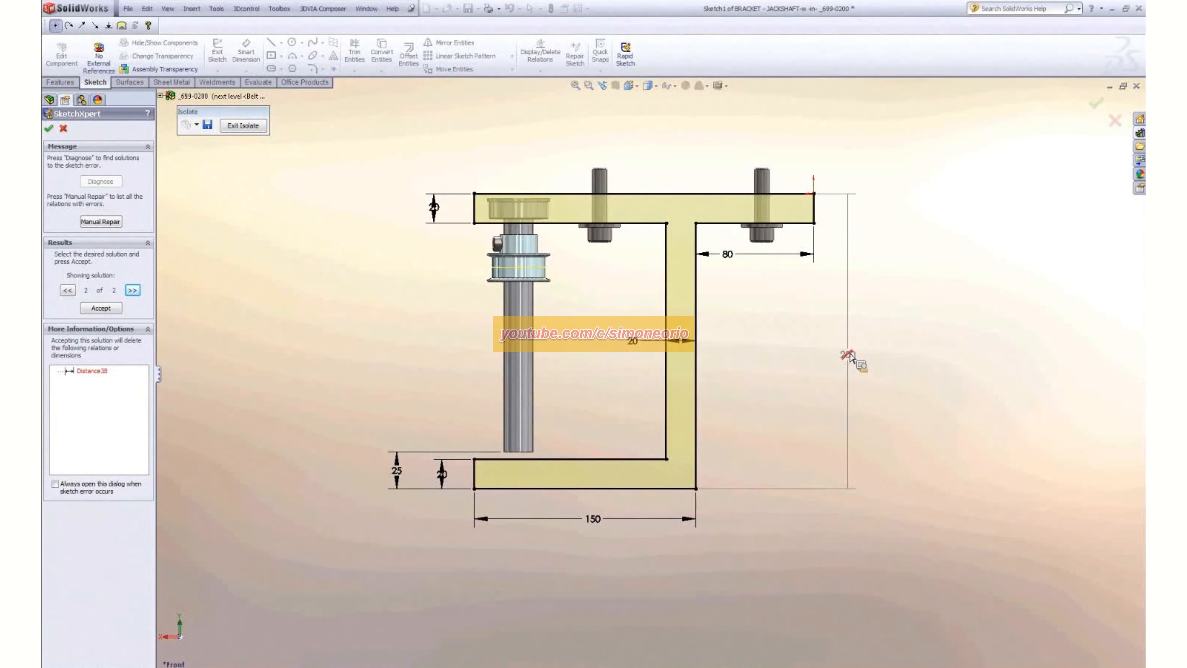
click(100, 308)
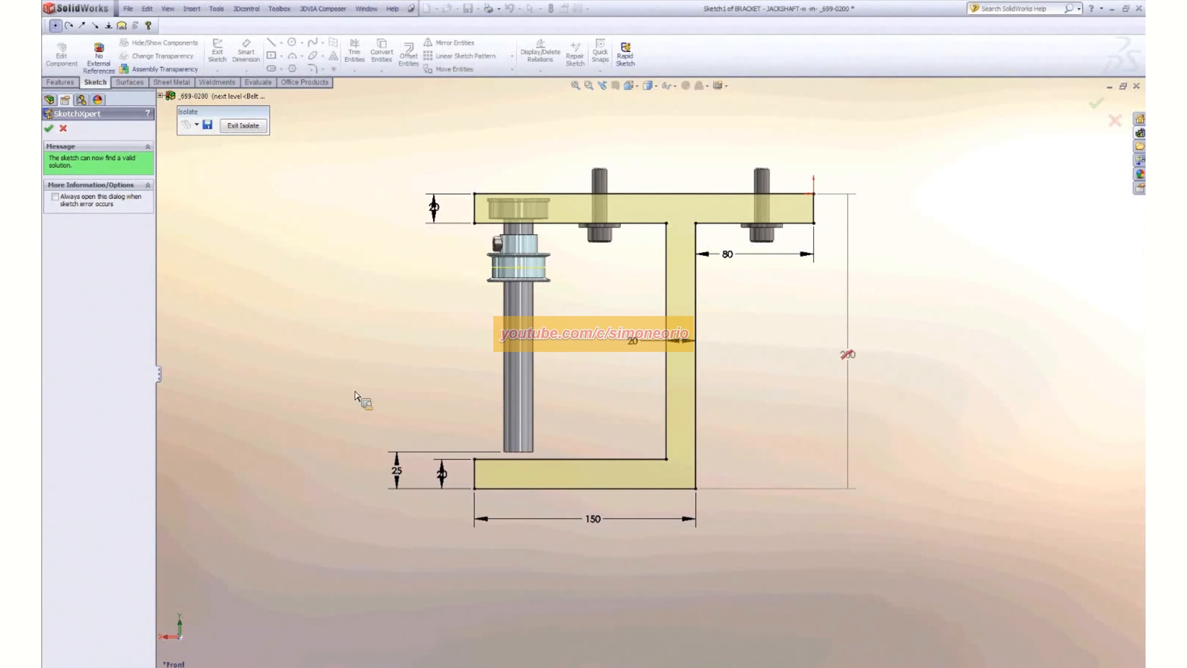
- Set the distance from the jackshaft's end to the bracket's bottom edge to 5 mm and finish editing the bracket
double_click(397, 471)
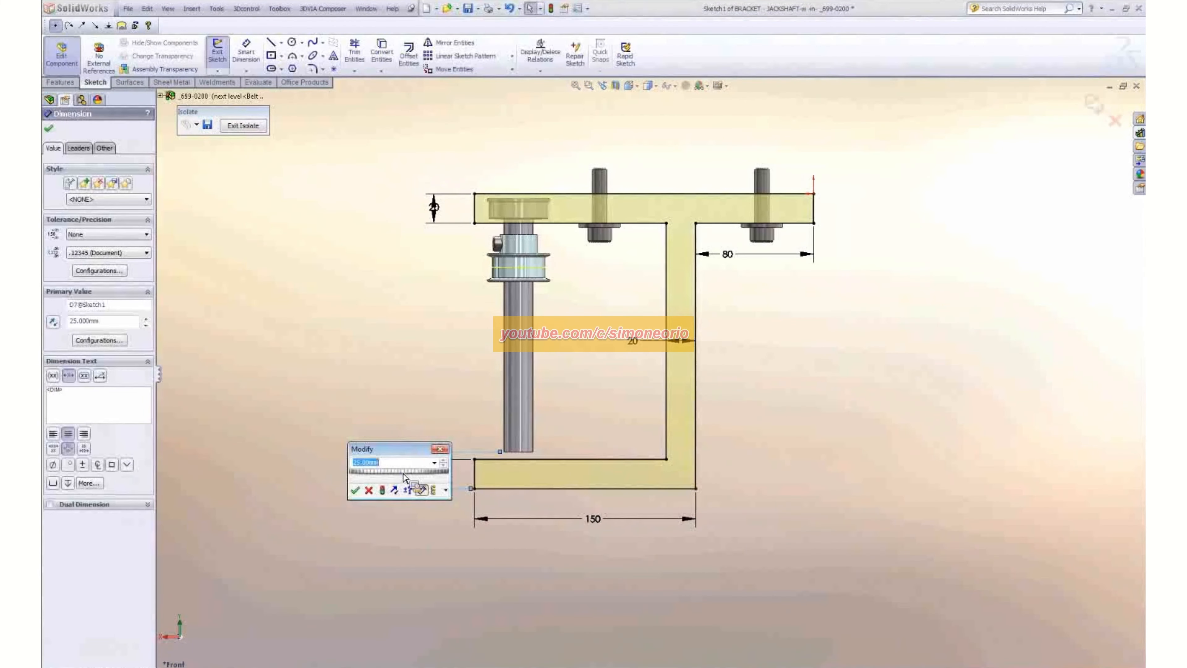
text(5)
key(Return)
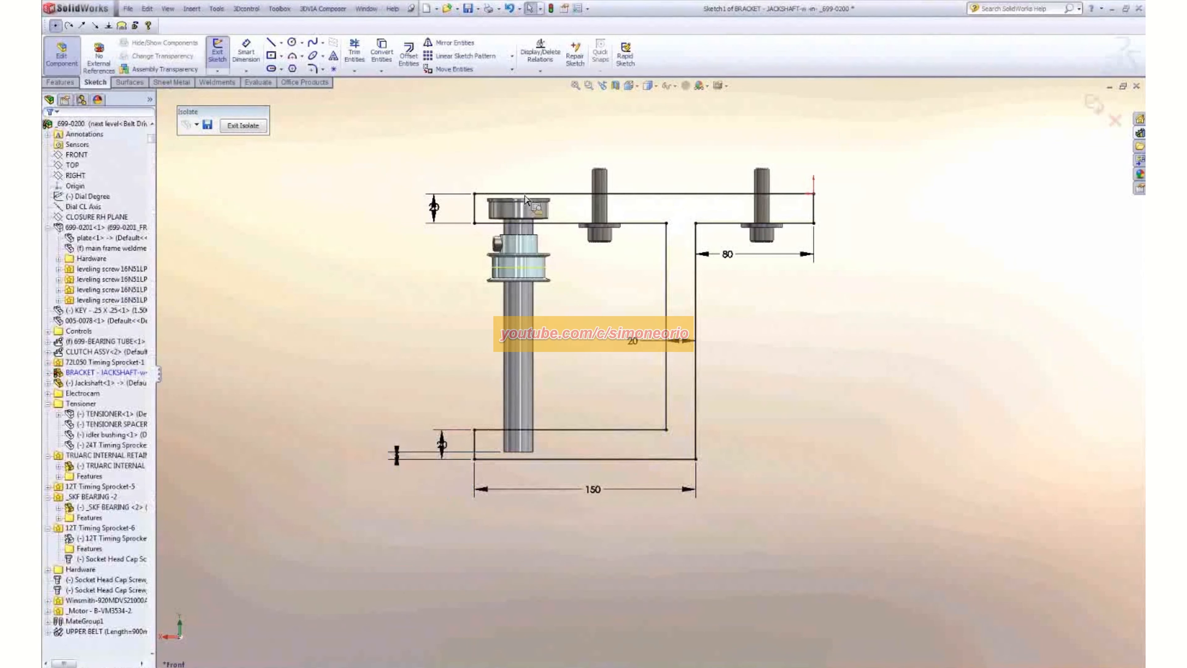
click(218, 52)
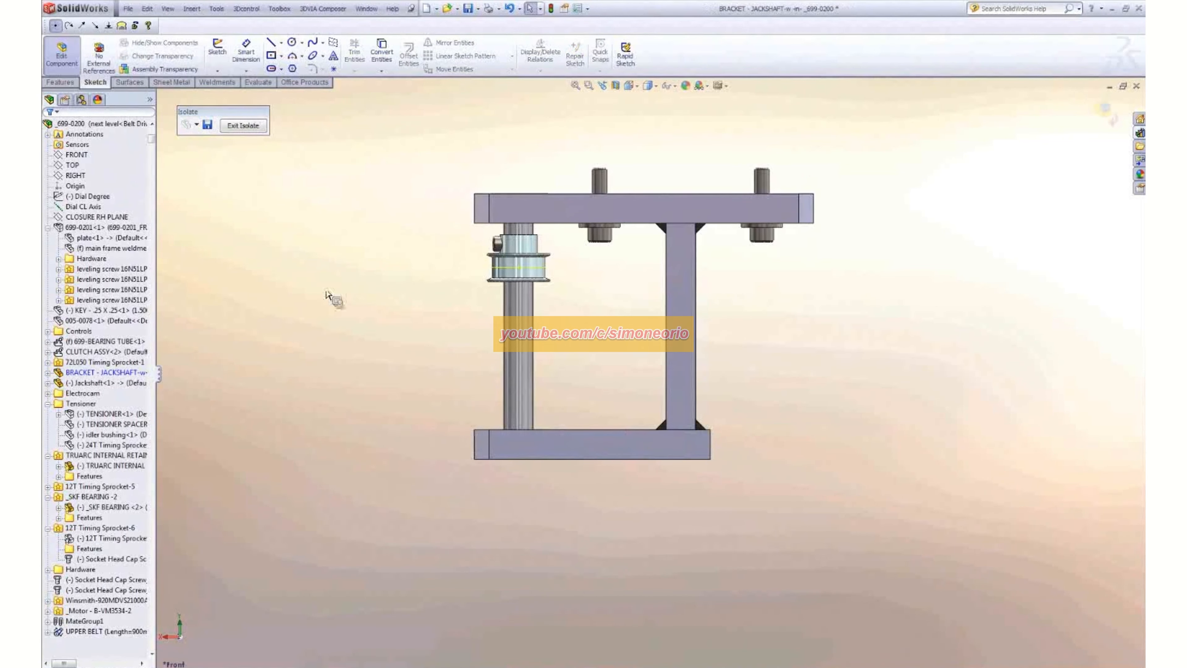
middle_drag(400, 265, 386, 324)
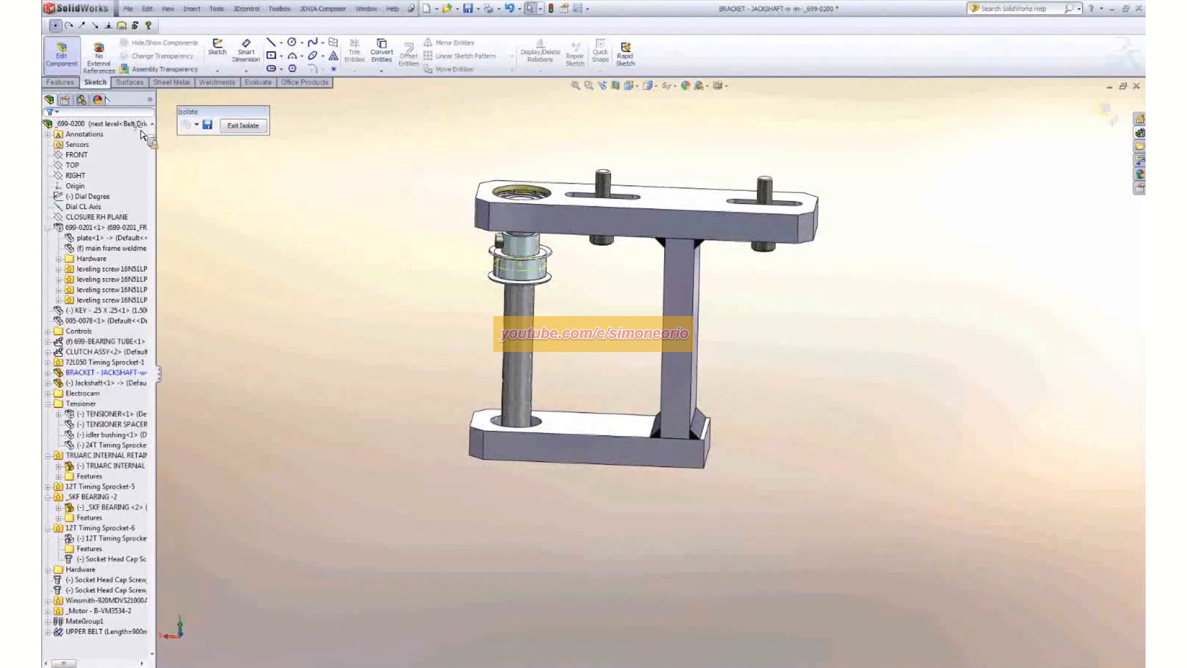
click(366, 343)
scroll(643, 382, down, 2)
middle_drag(642, 380, 614, 356)
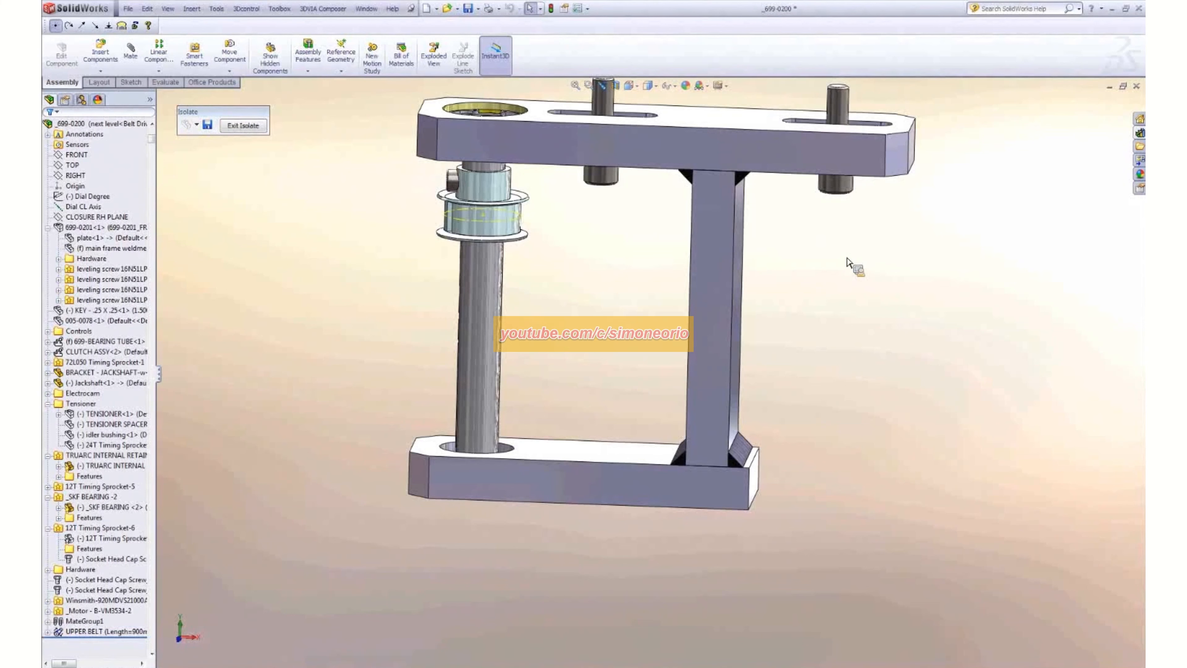
- Bring another SKF bearing from the Design Library onto the jackshaft between the sprocket and the bottom plate
click(1140, 133)
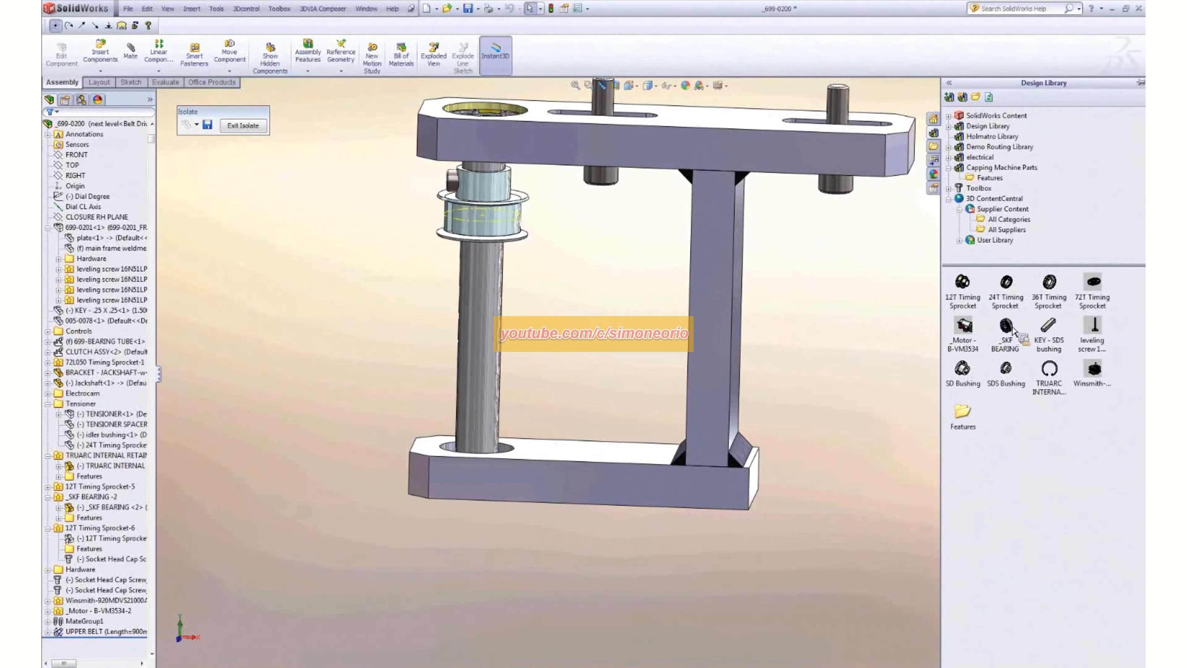
mouse_move(1012, 330)
drag(1012, 329, 490, 331)
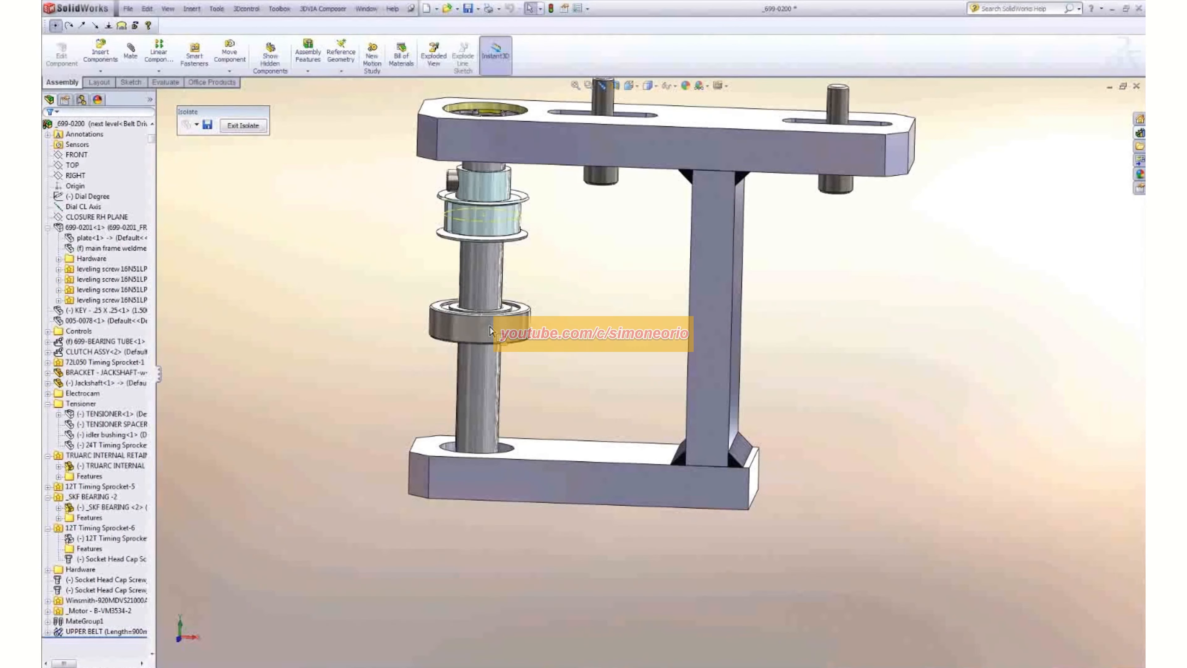